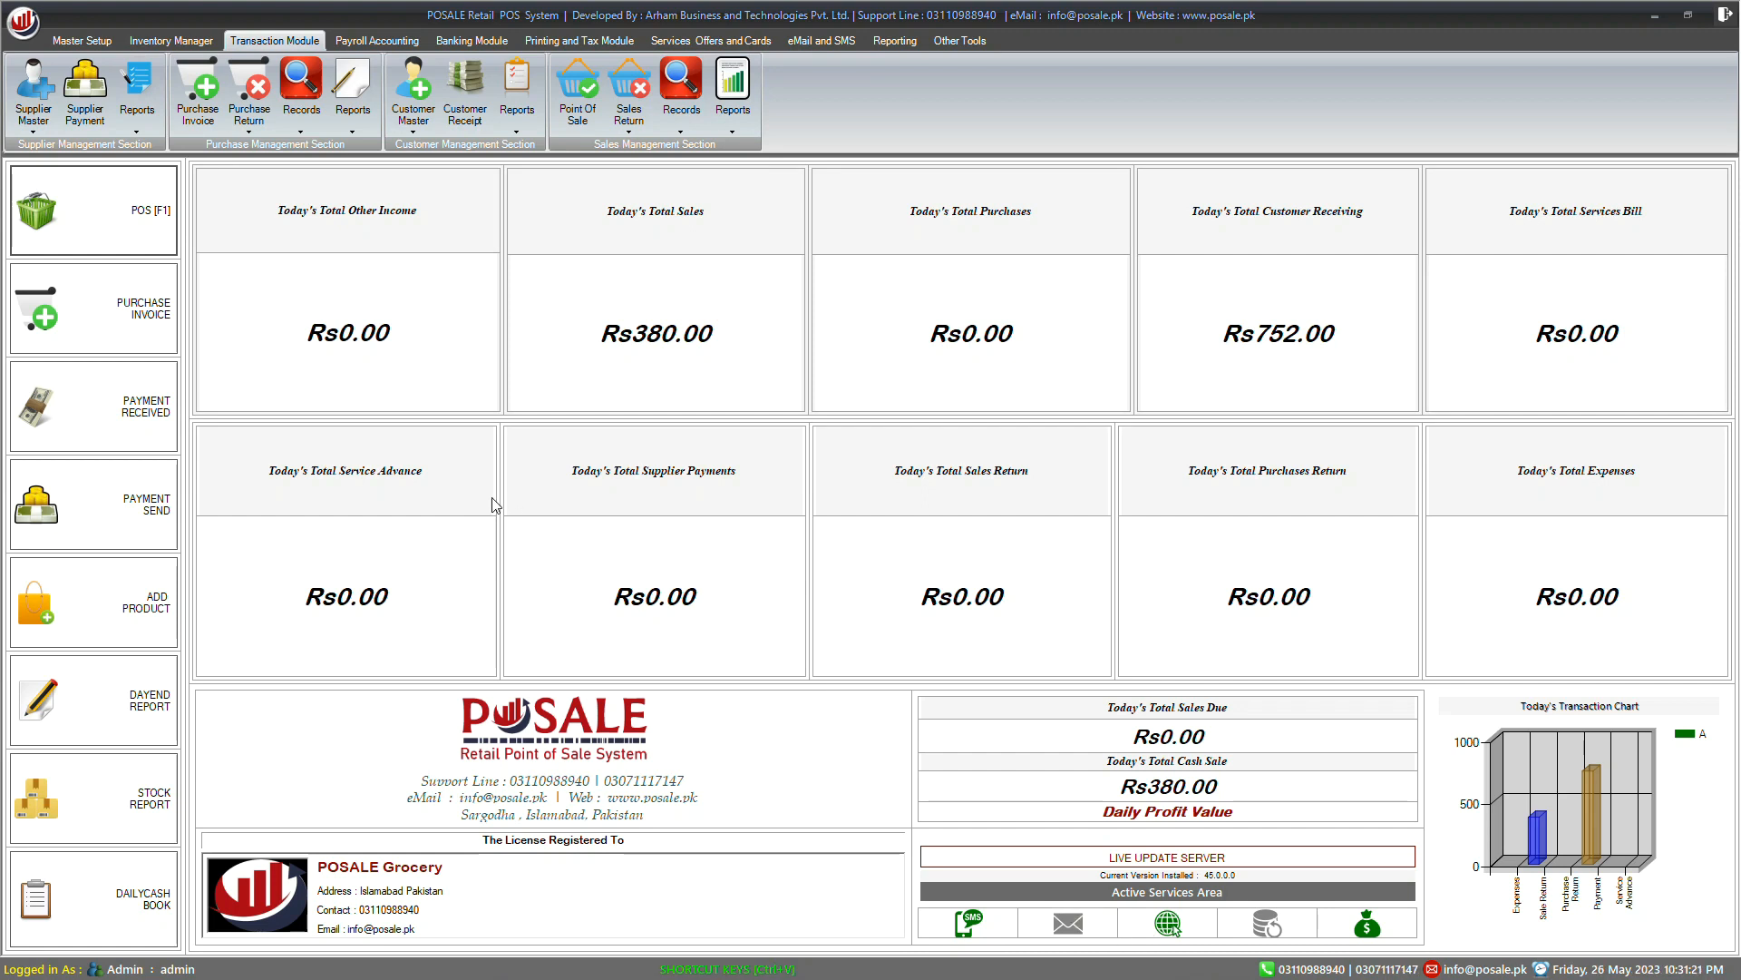
- Open a new purchase invoice dated 26/05/2023 and set its invoice type to Credit
click(207, 105)
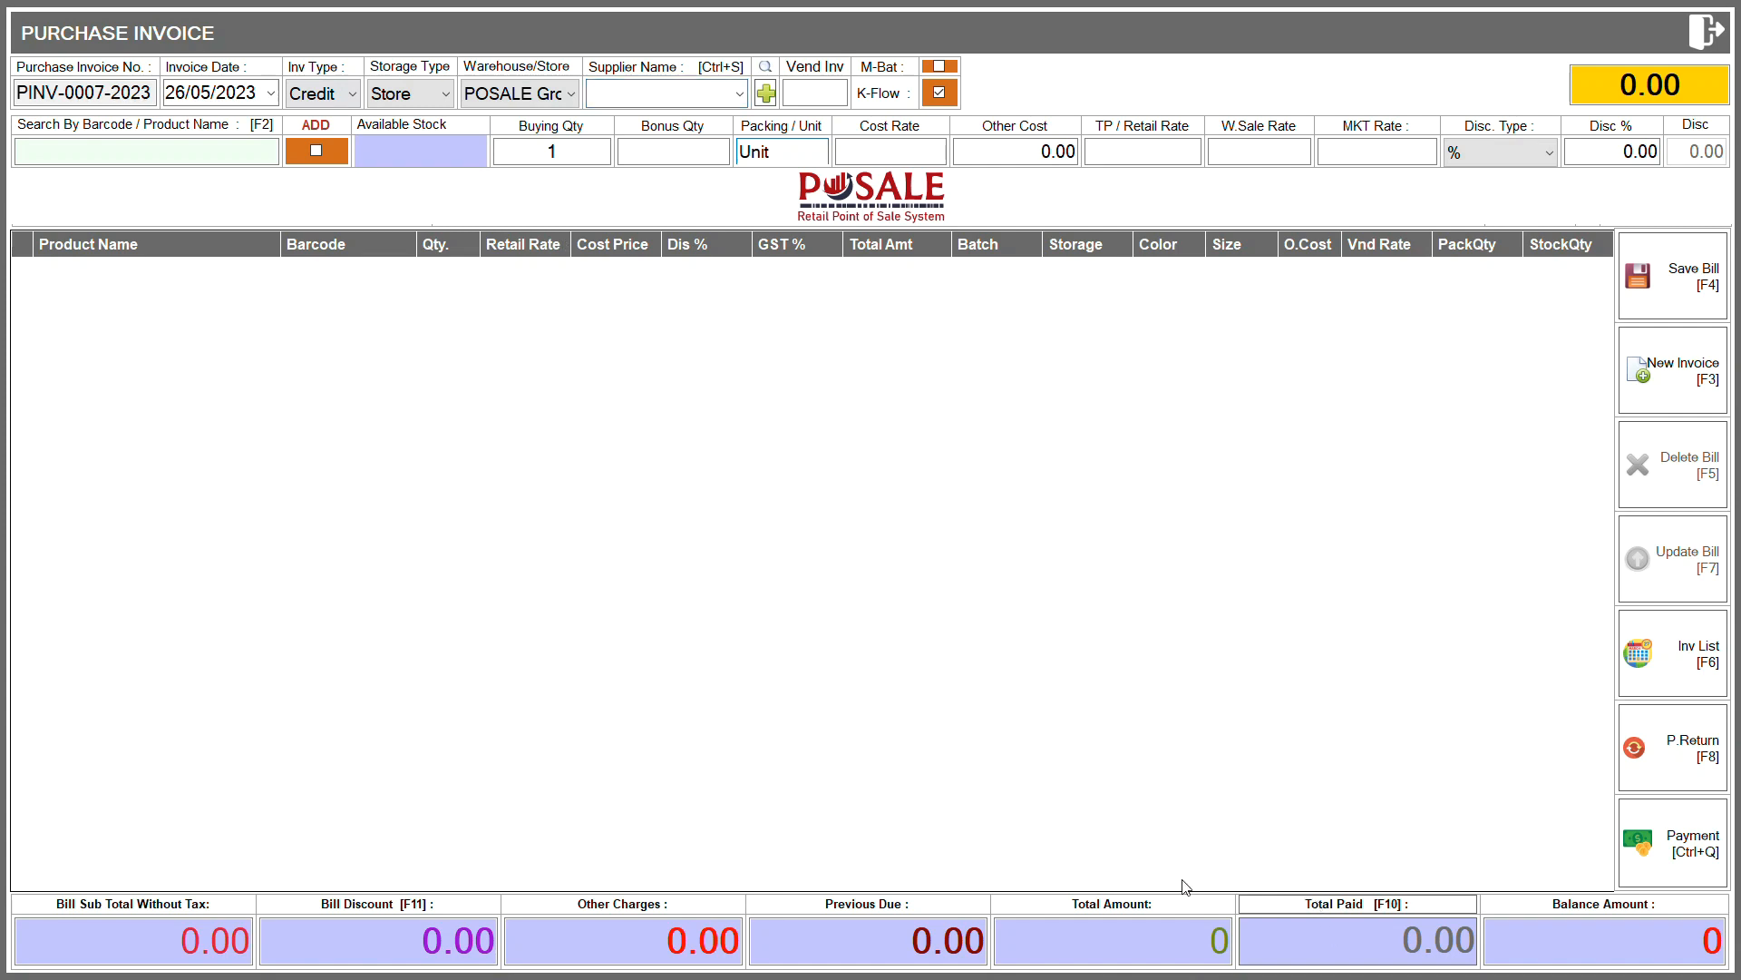
click(270, 93)
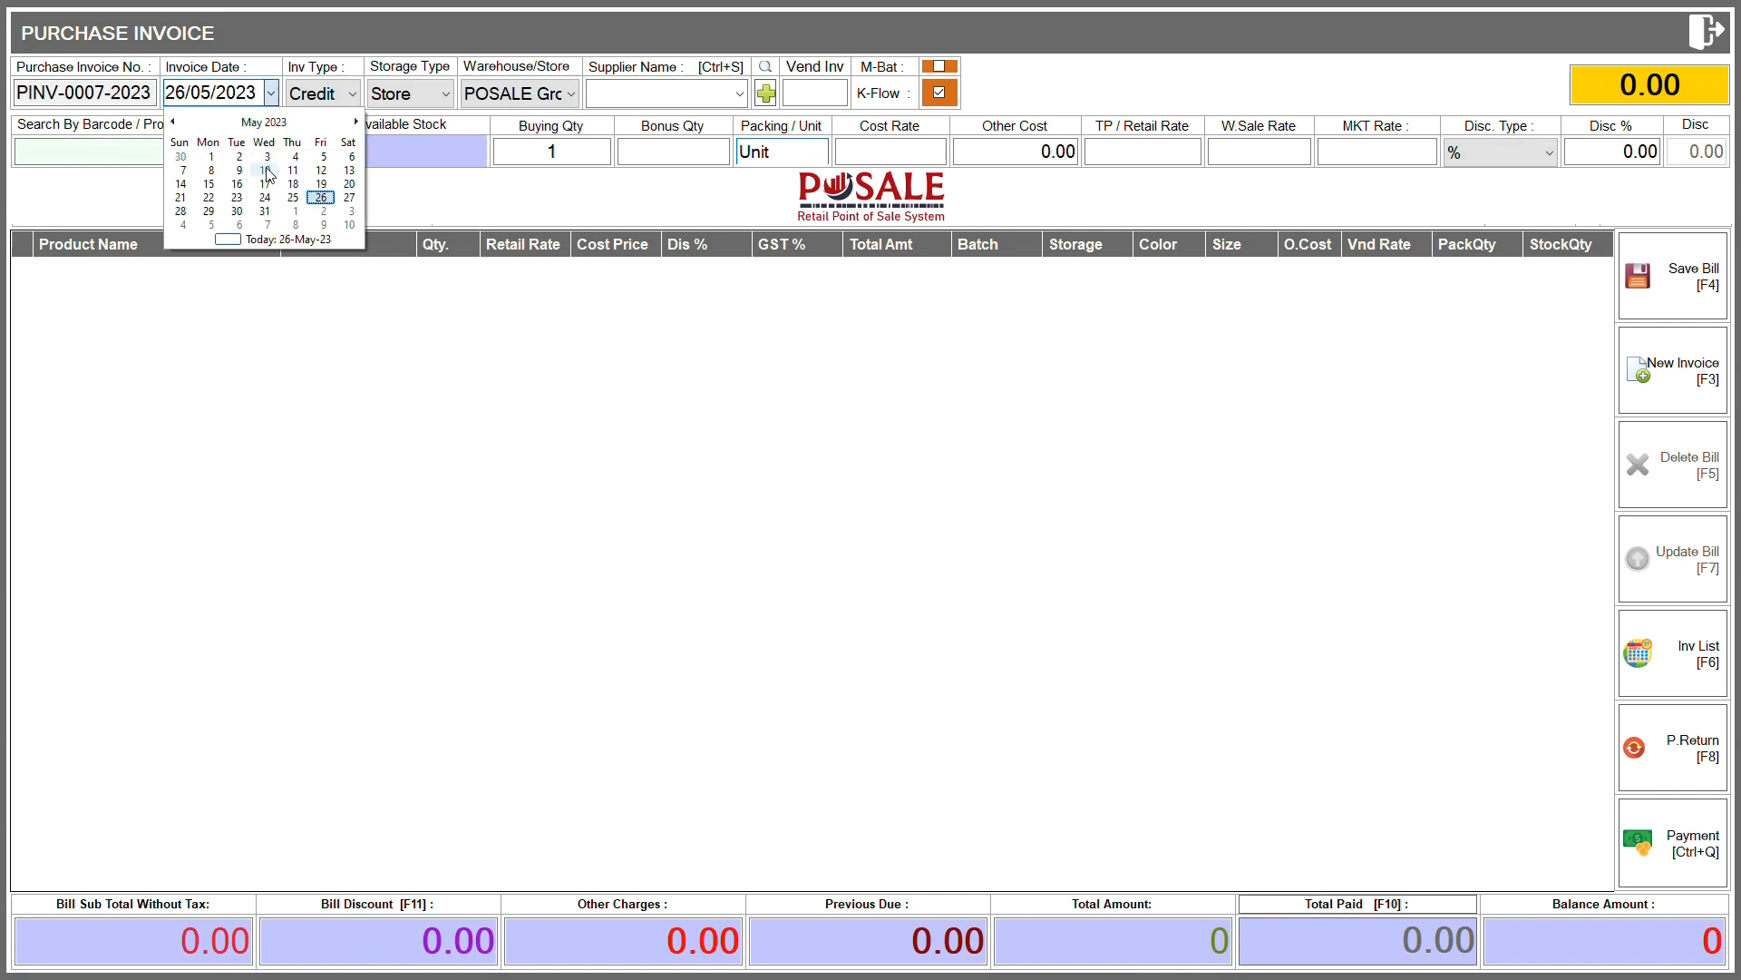
click(319, 198)
click(321, 96)
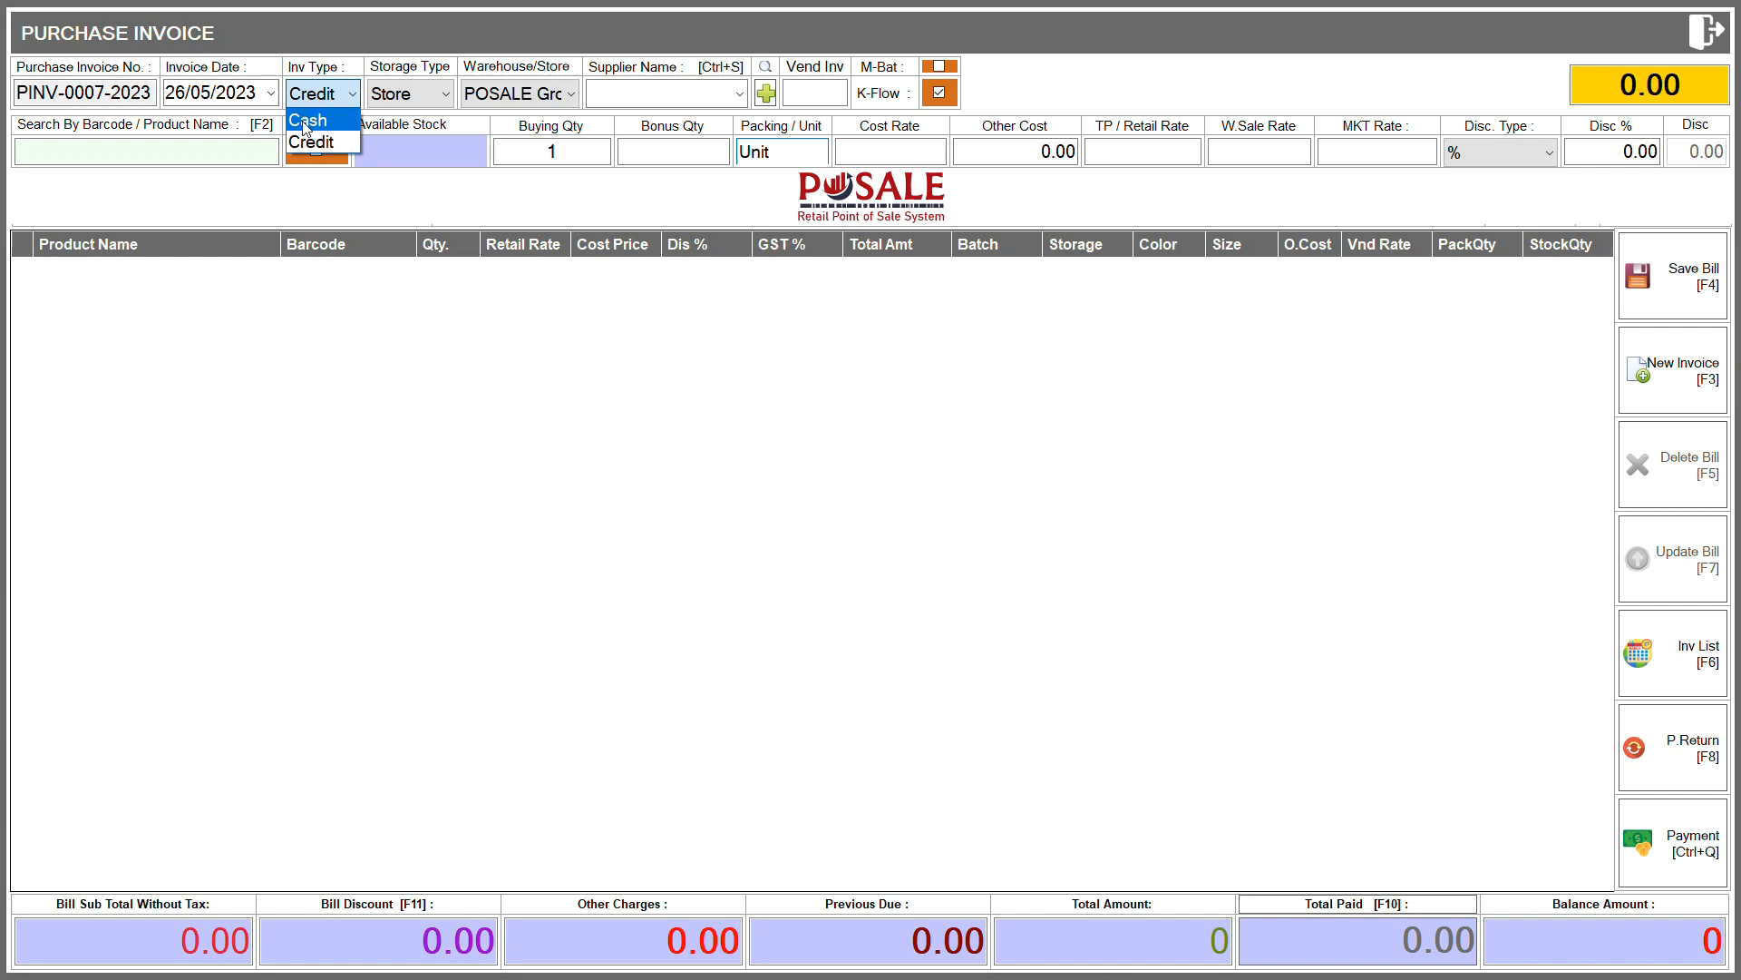
click(337, 142)
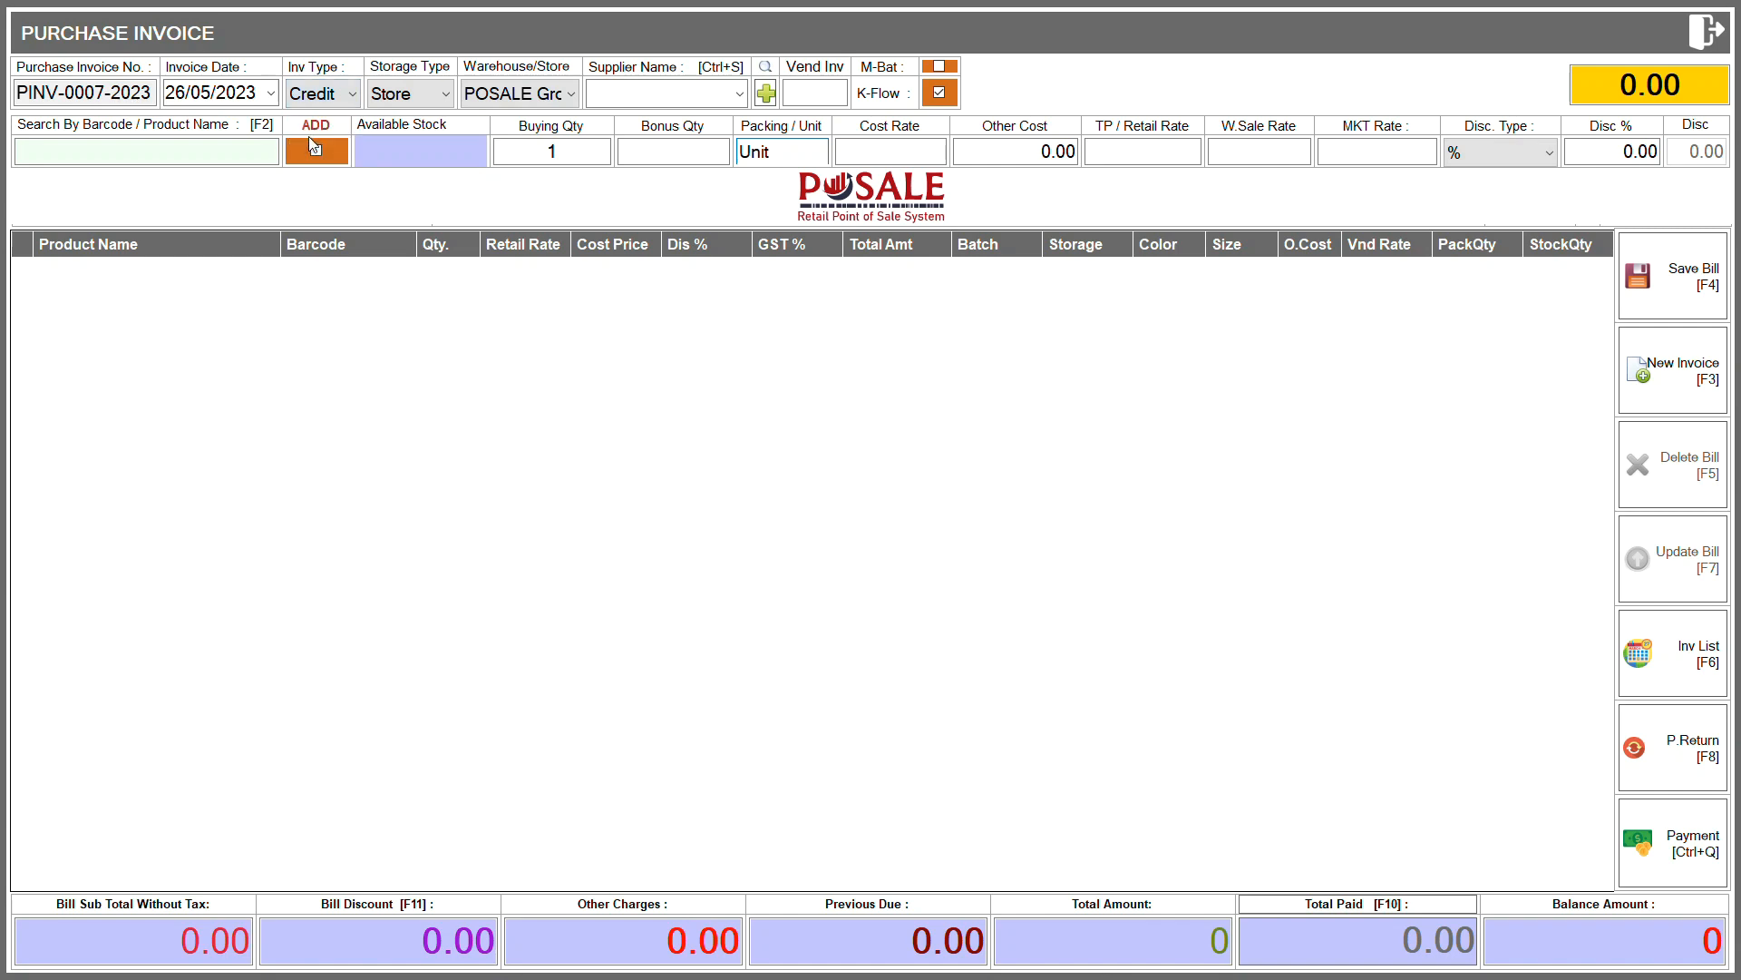
- Set the invoice's storage type to Store and choose the POSALE Grocery store as its location
click(423, 96)
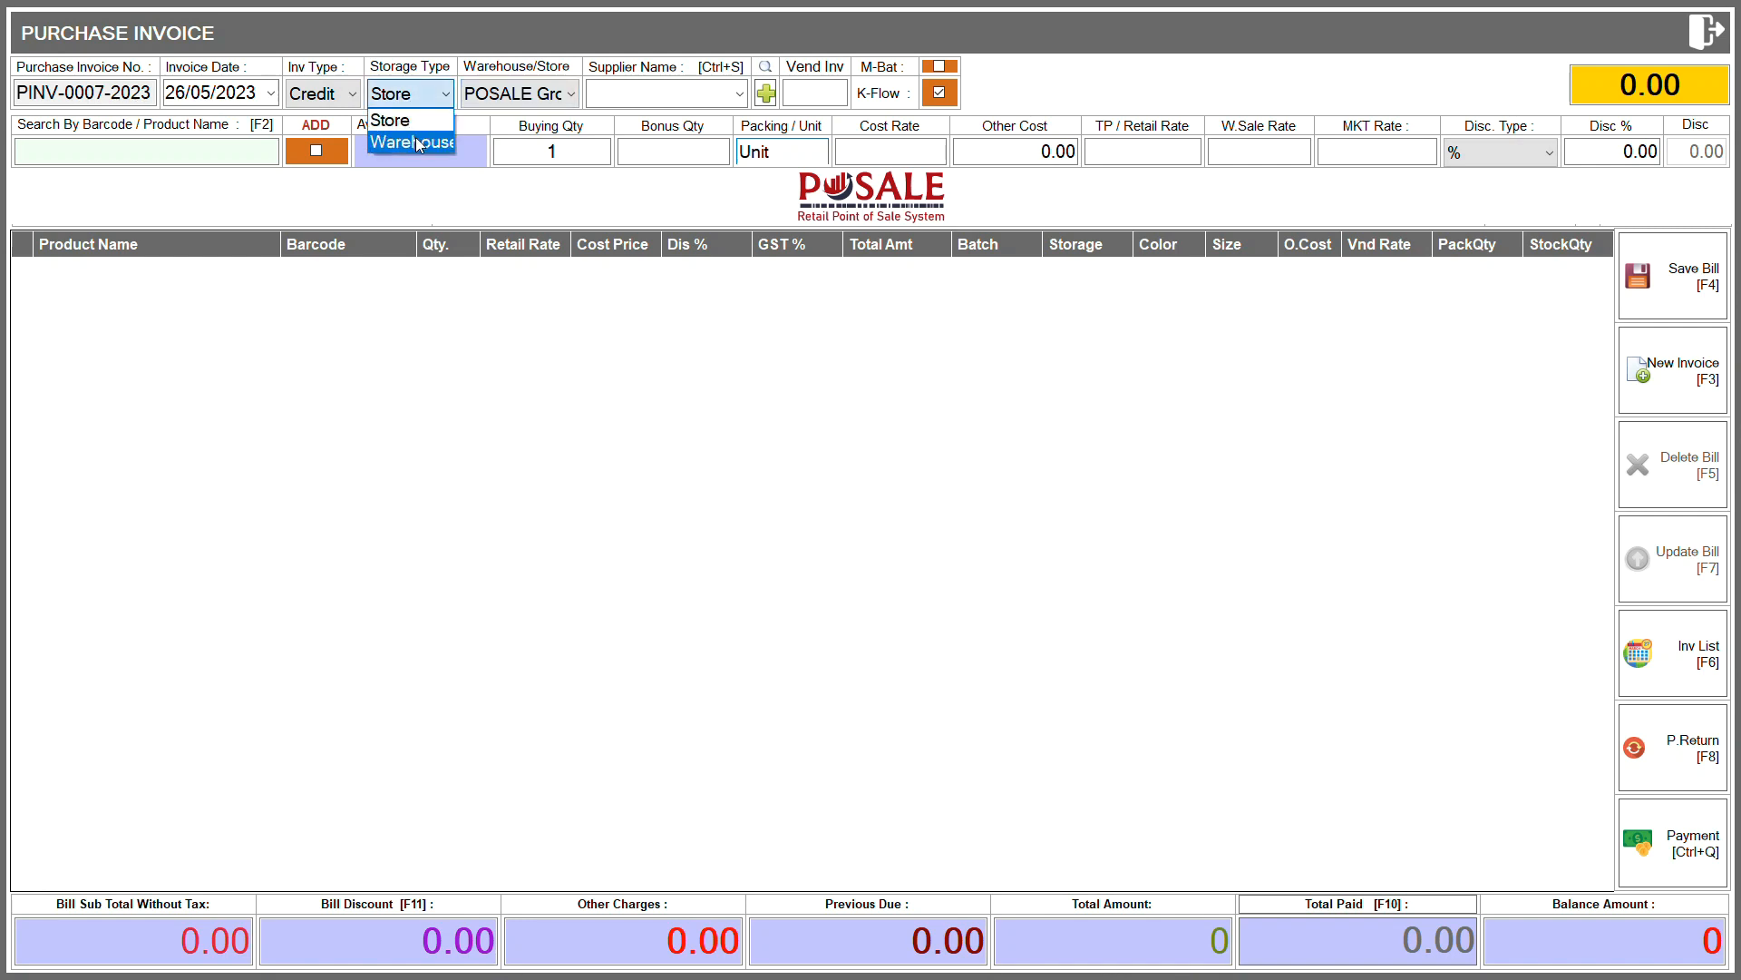
click(399, 119)
click(499, 100)
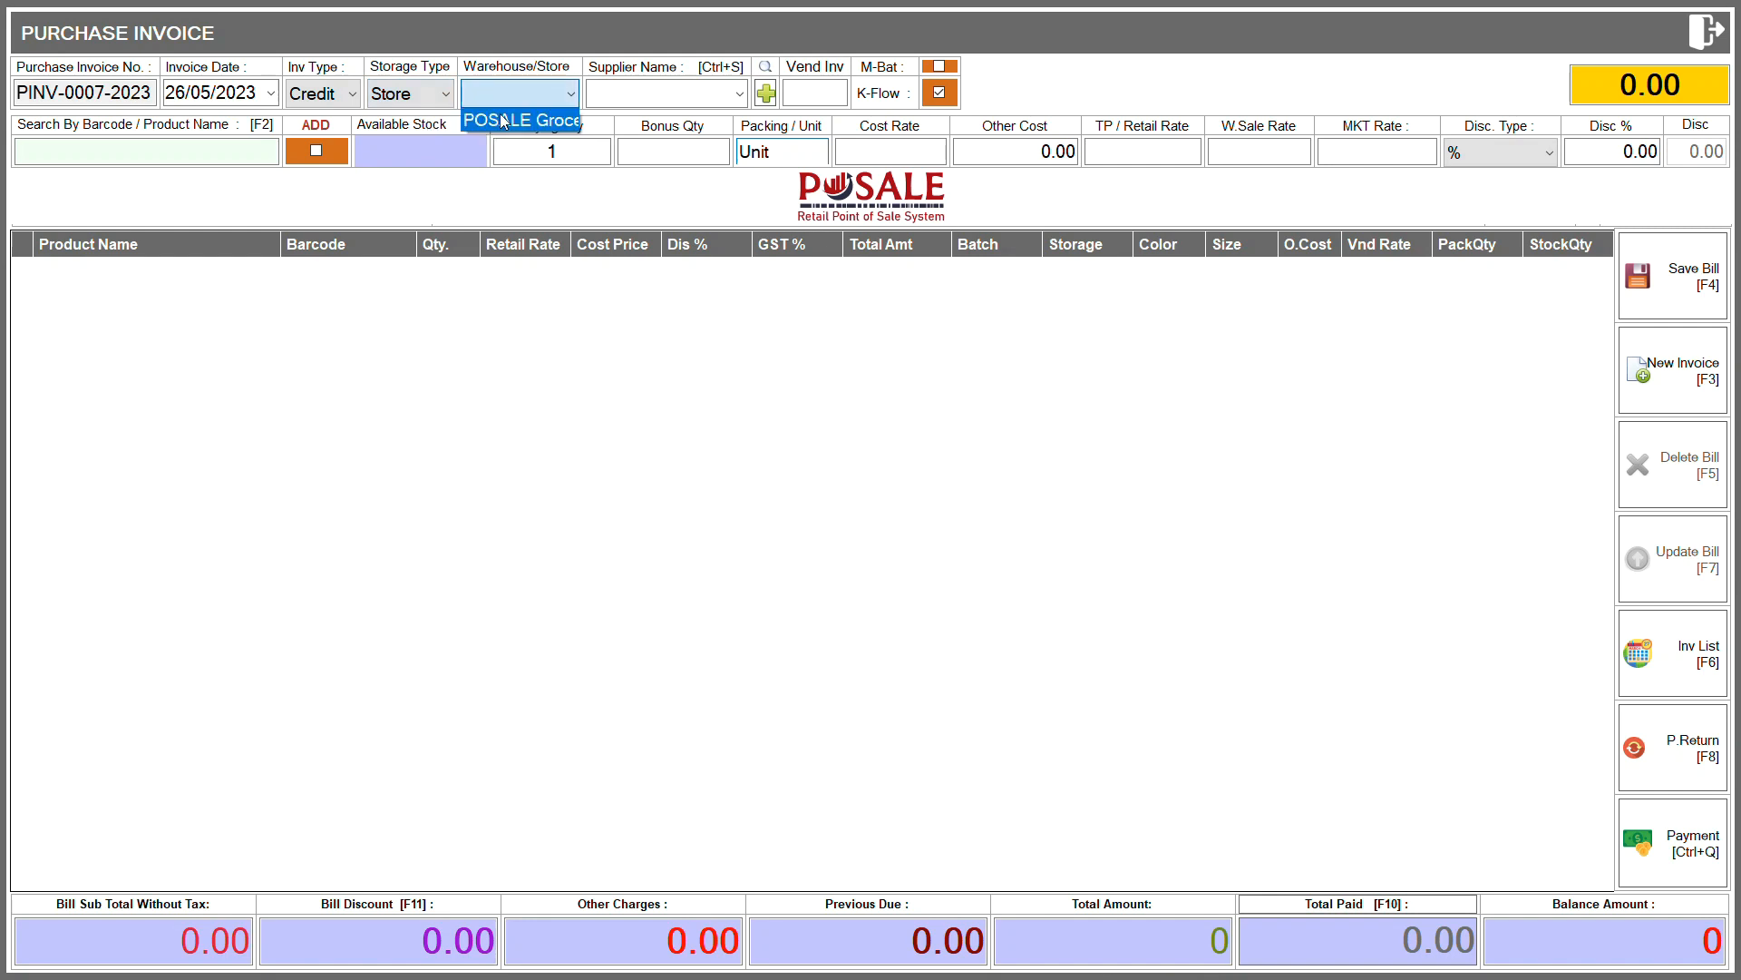
click(502, 119)
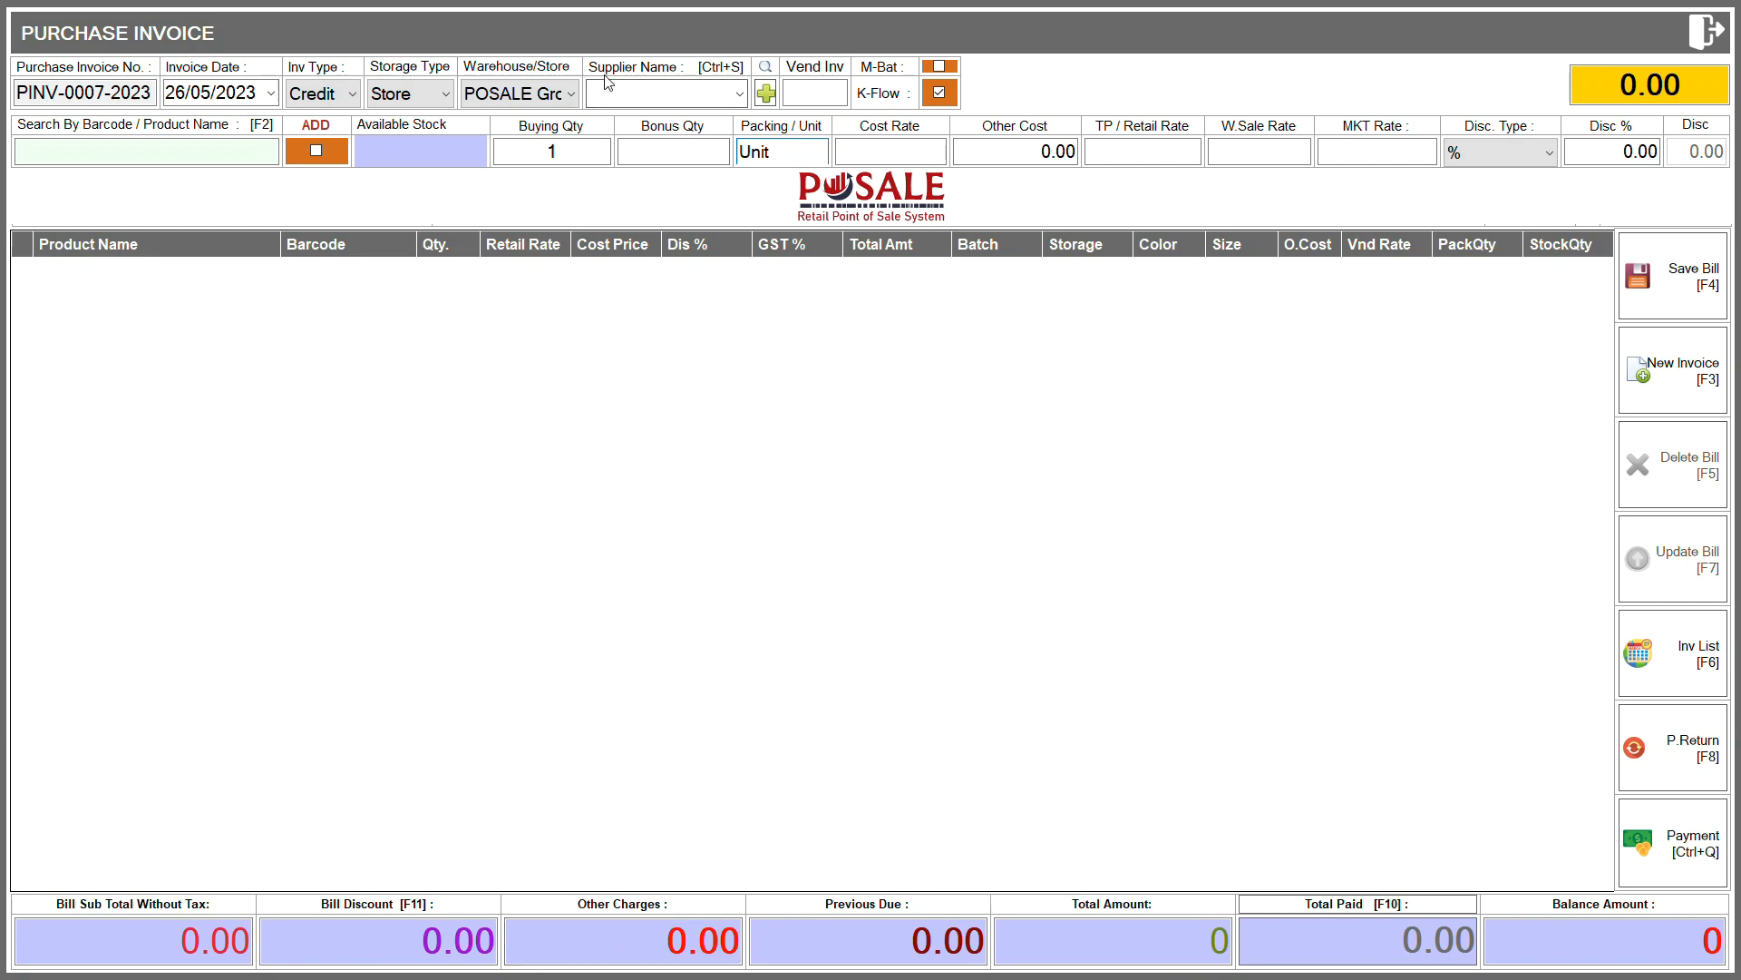
- Select the Habit Tissu distributor as the supplier and enter vendor invoice number 7768
click(741, 94)
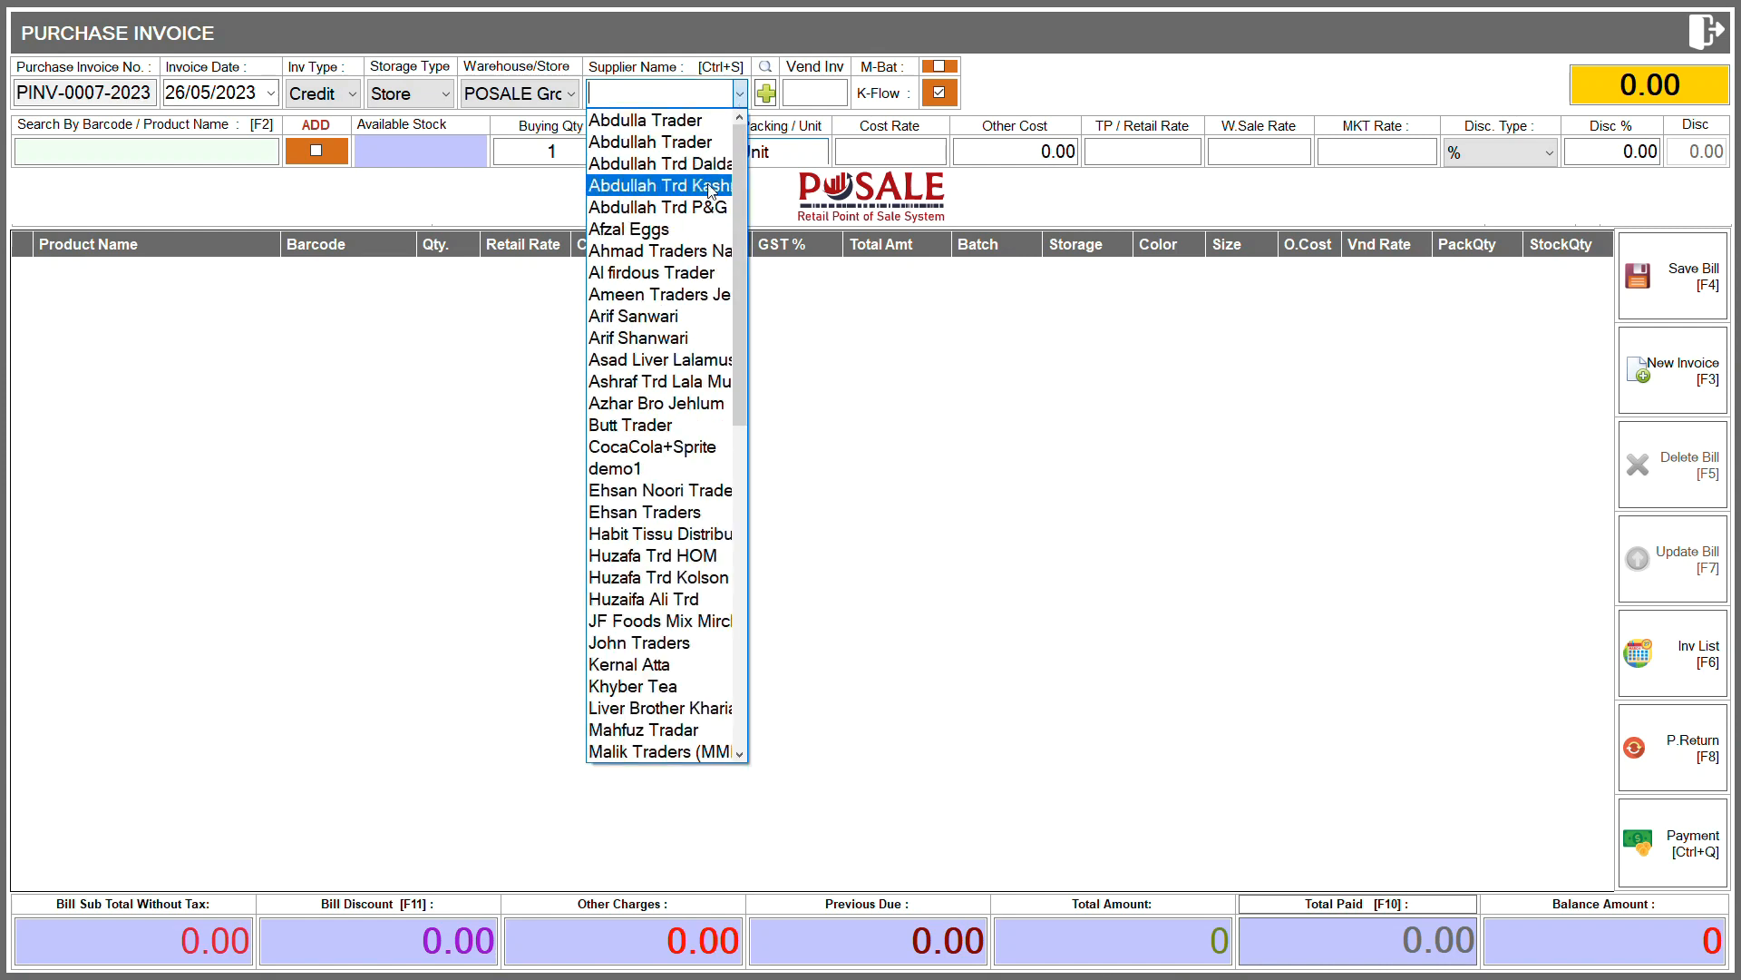
click(639, 533)
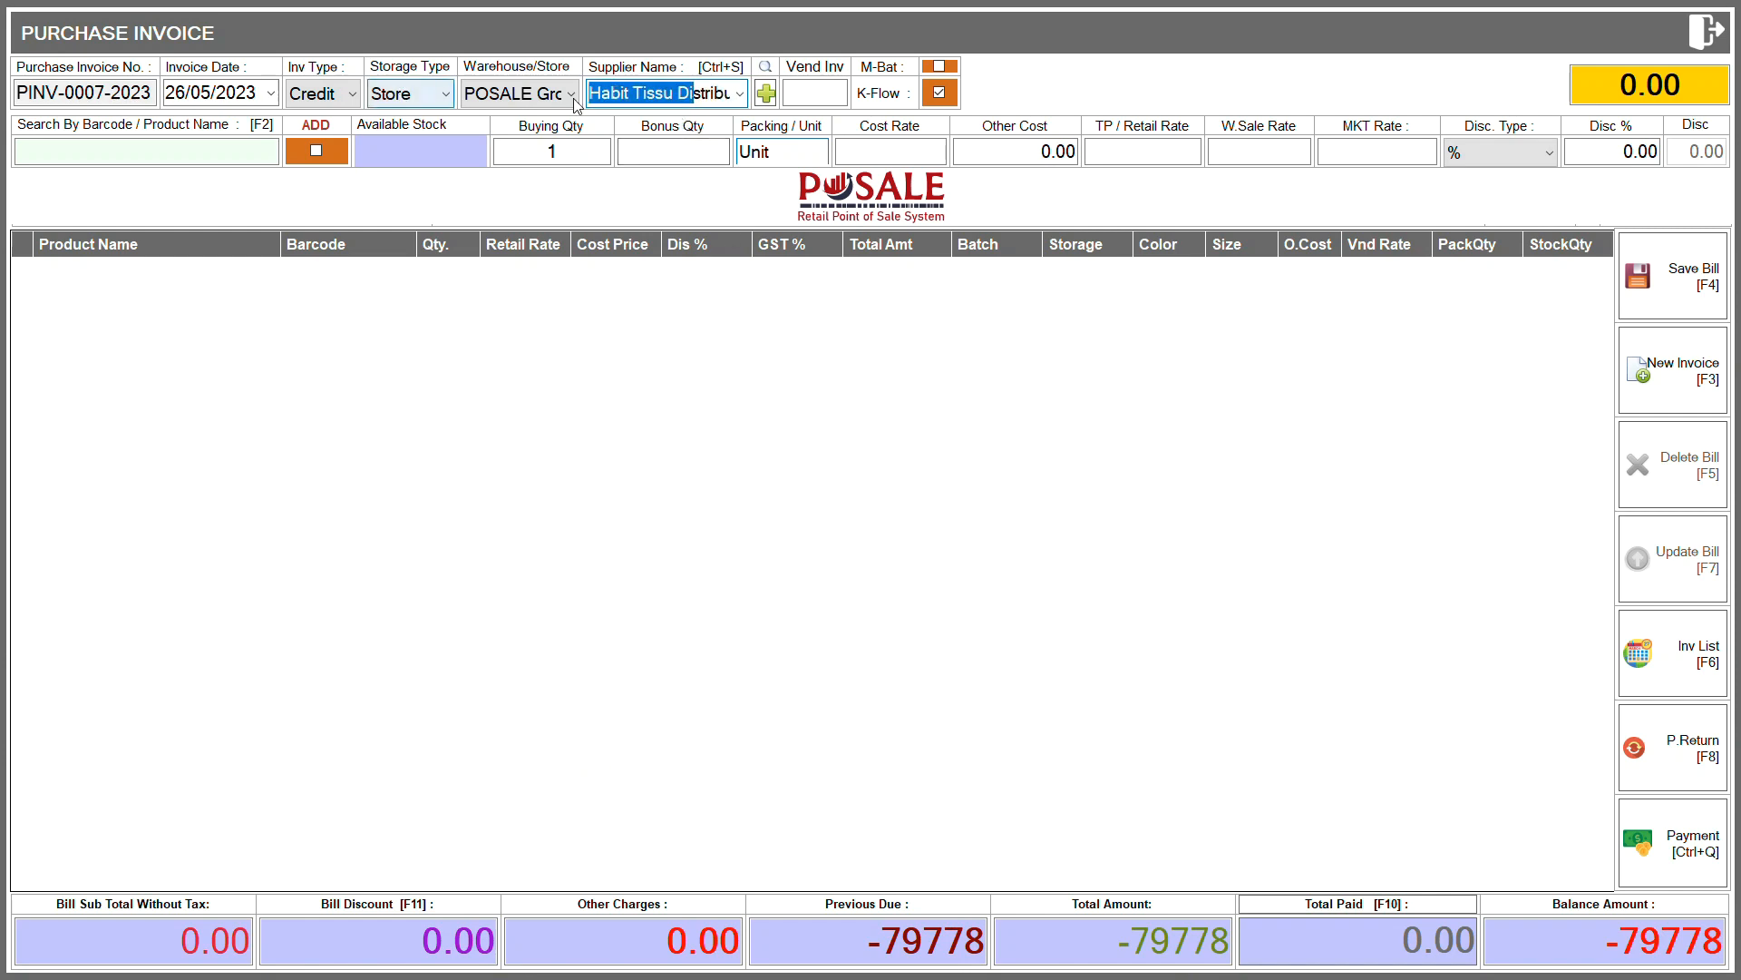
click(768, 94)
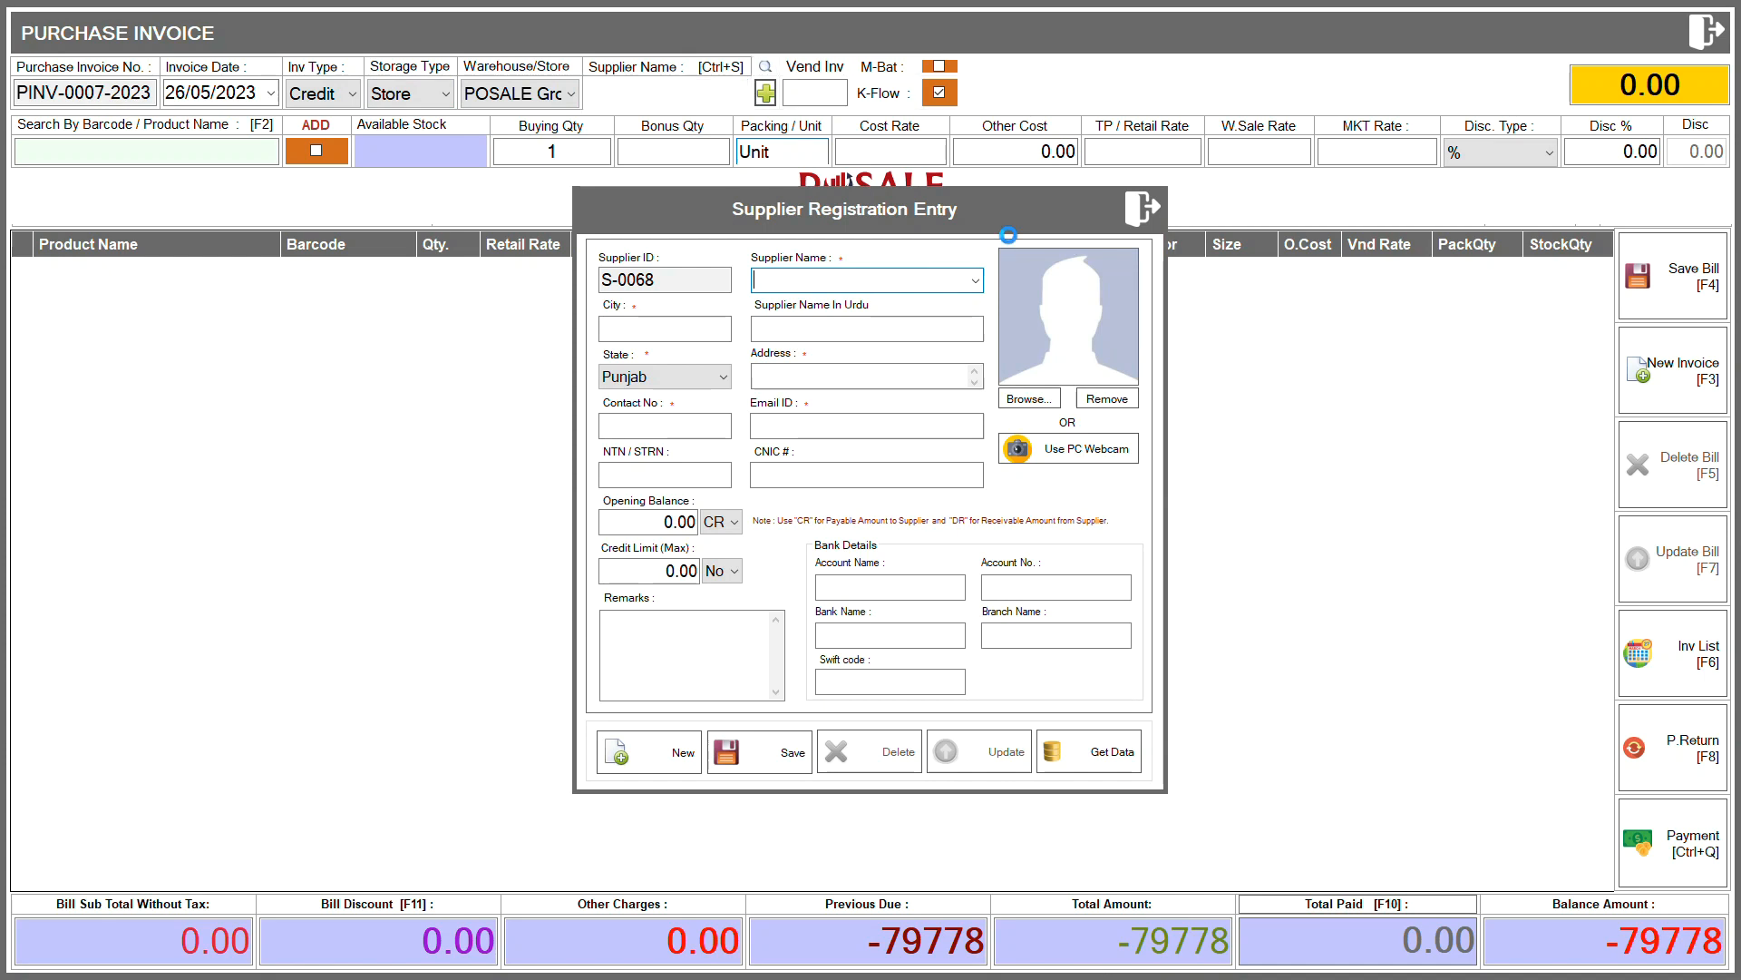
click(820, 95)
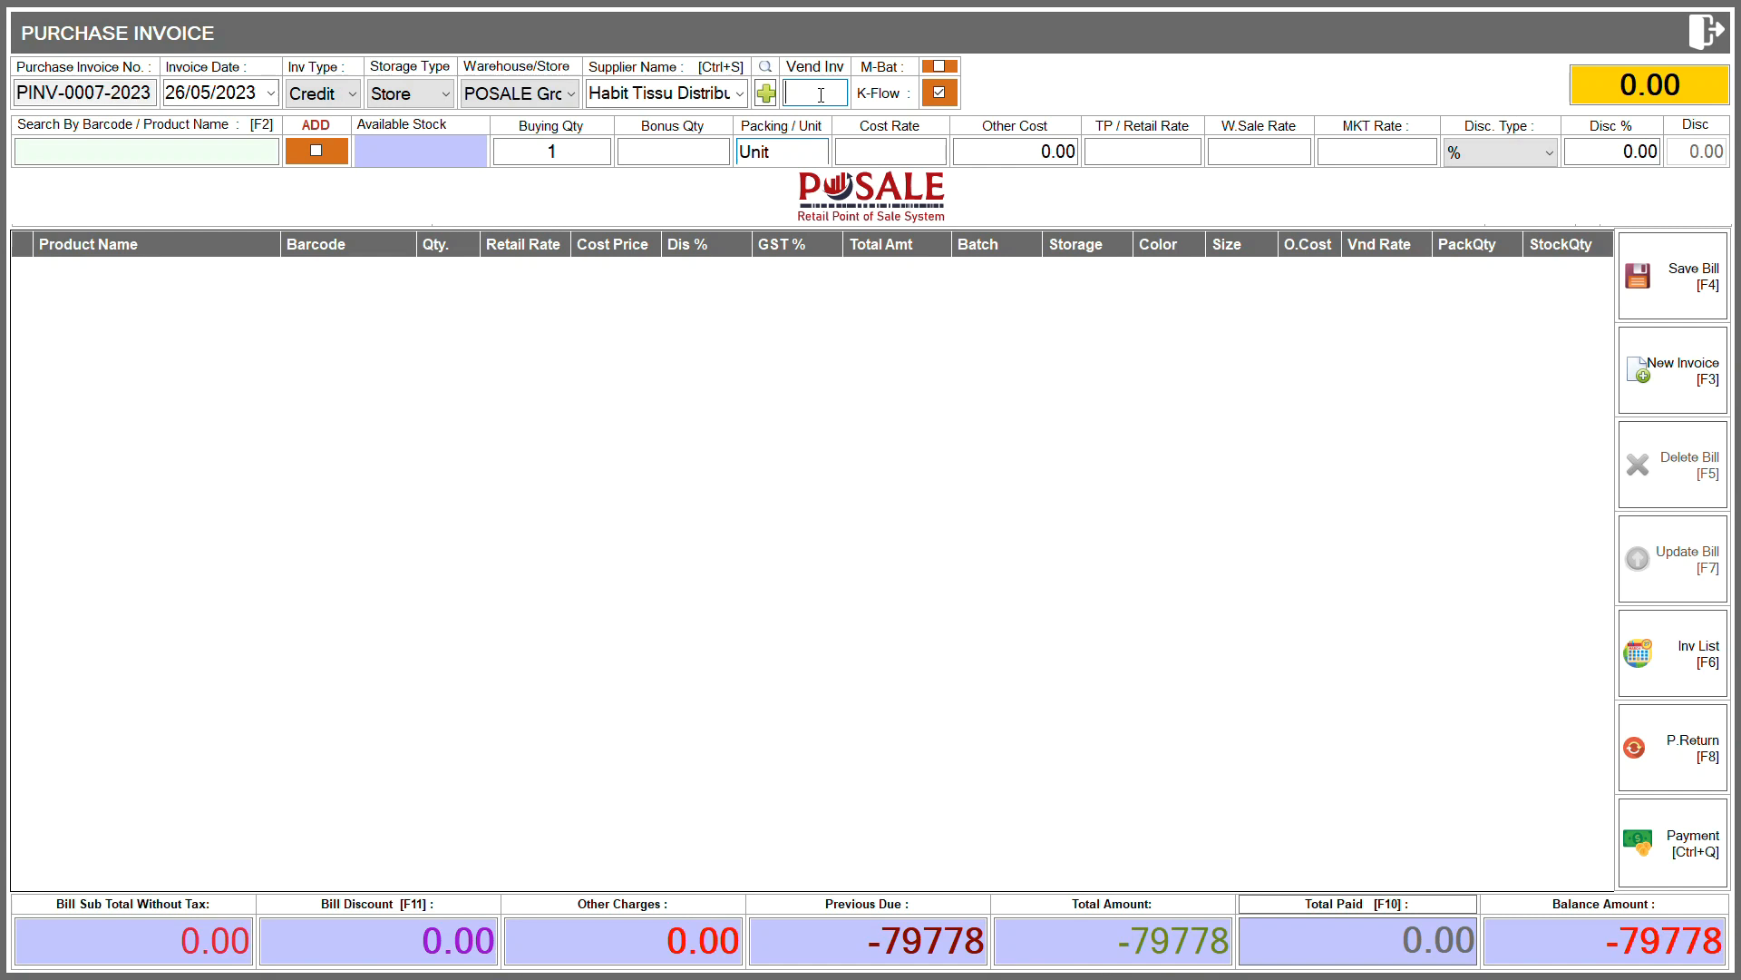
text(7768)
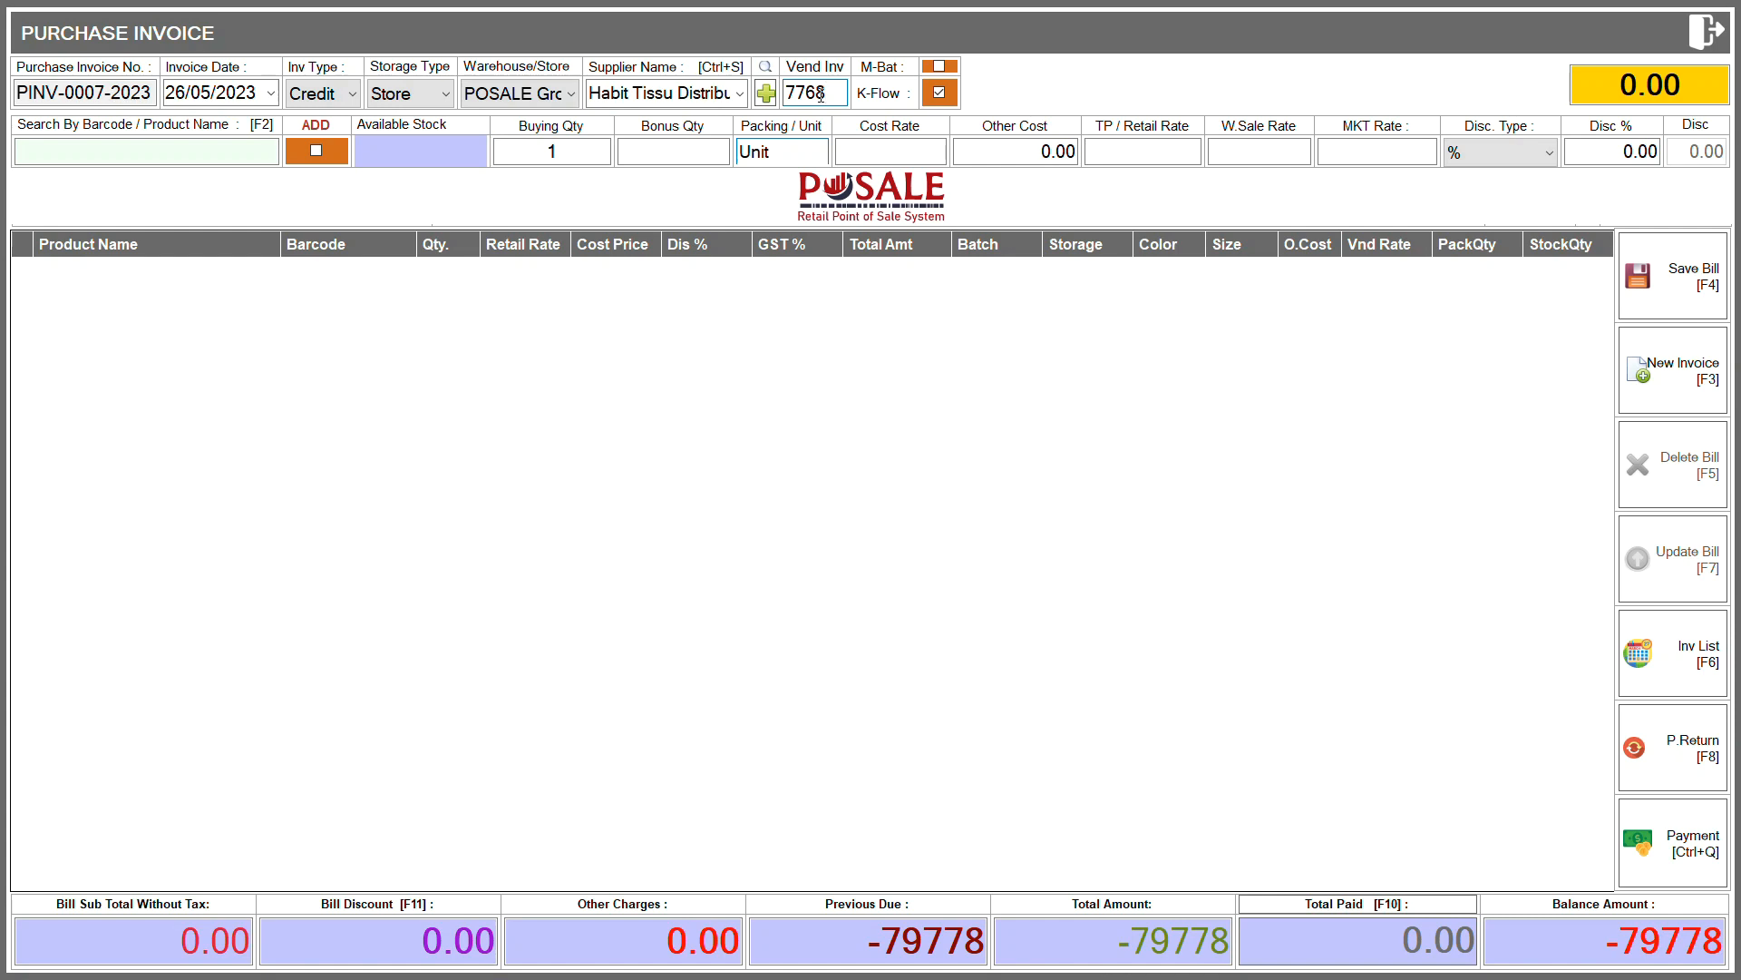
- Search the products for "daal" and load Daal channe B 250gm into the item entry row
click(137, 143)
text(daal)
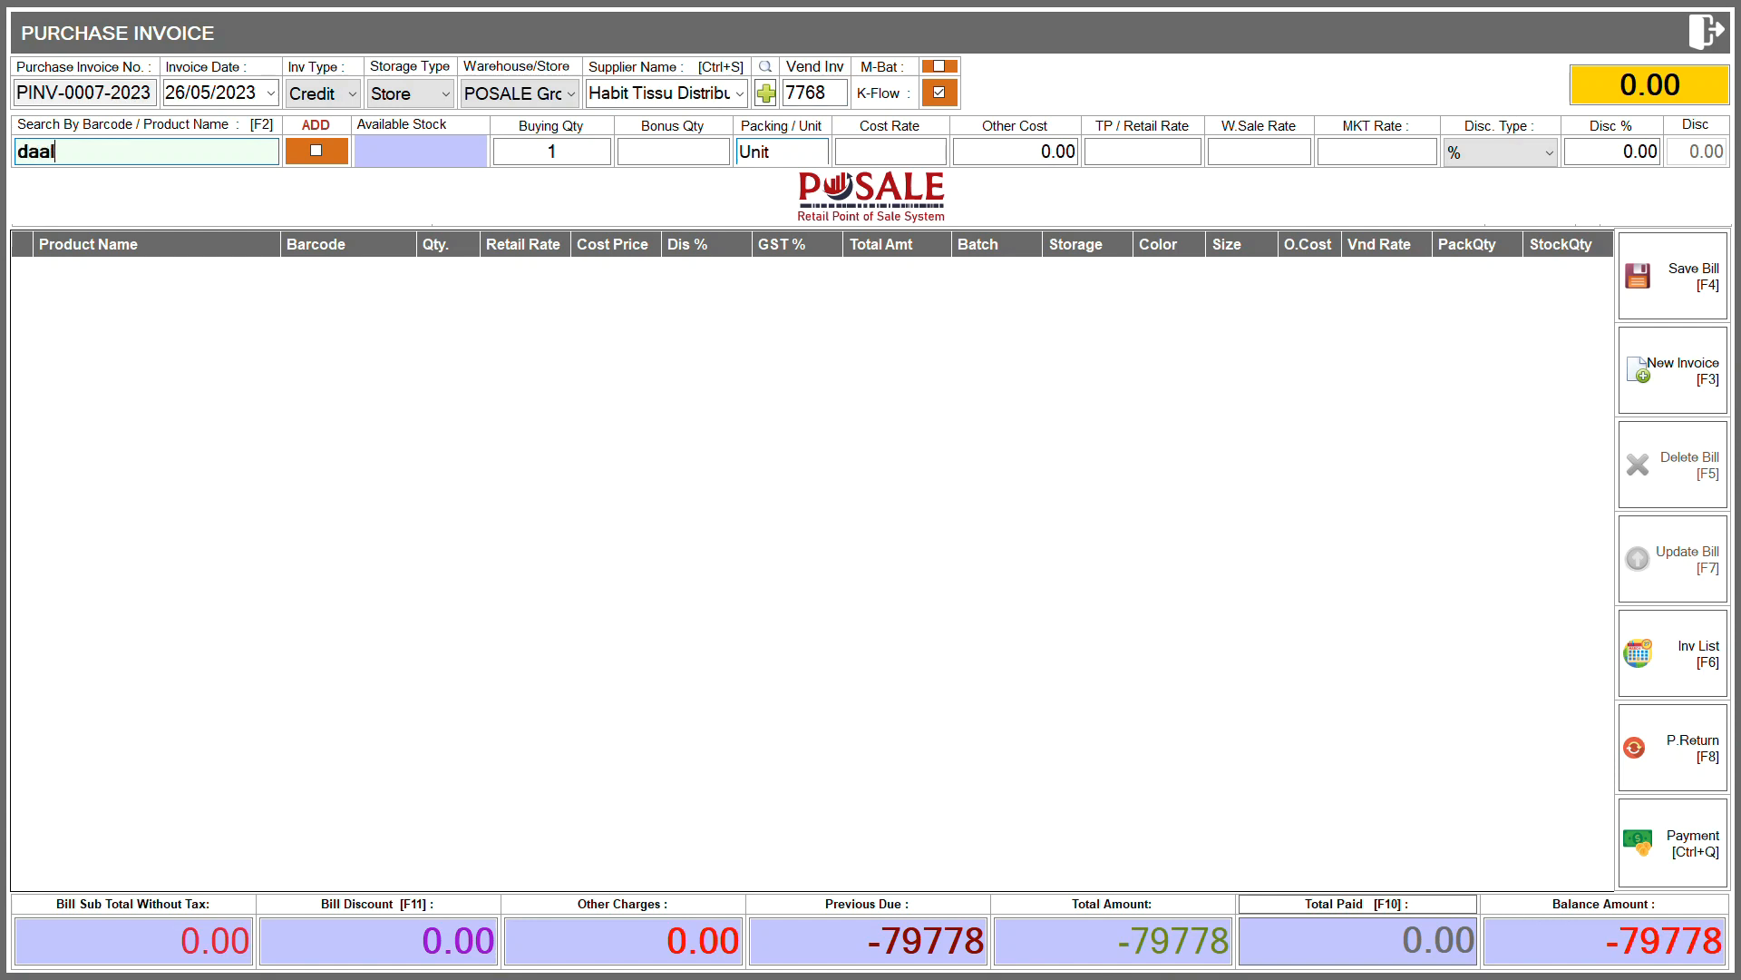
key(Down)
key(Down)
key(Down)
key(Down)
key(Down)
key(Down)
key(Down)
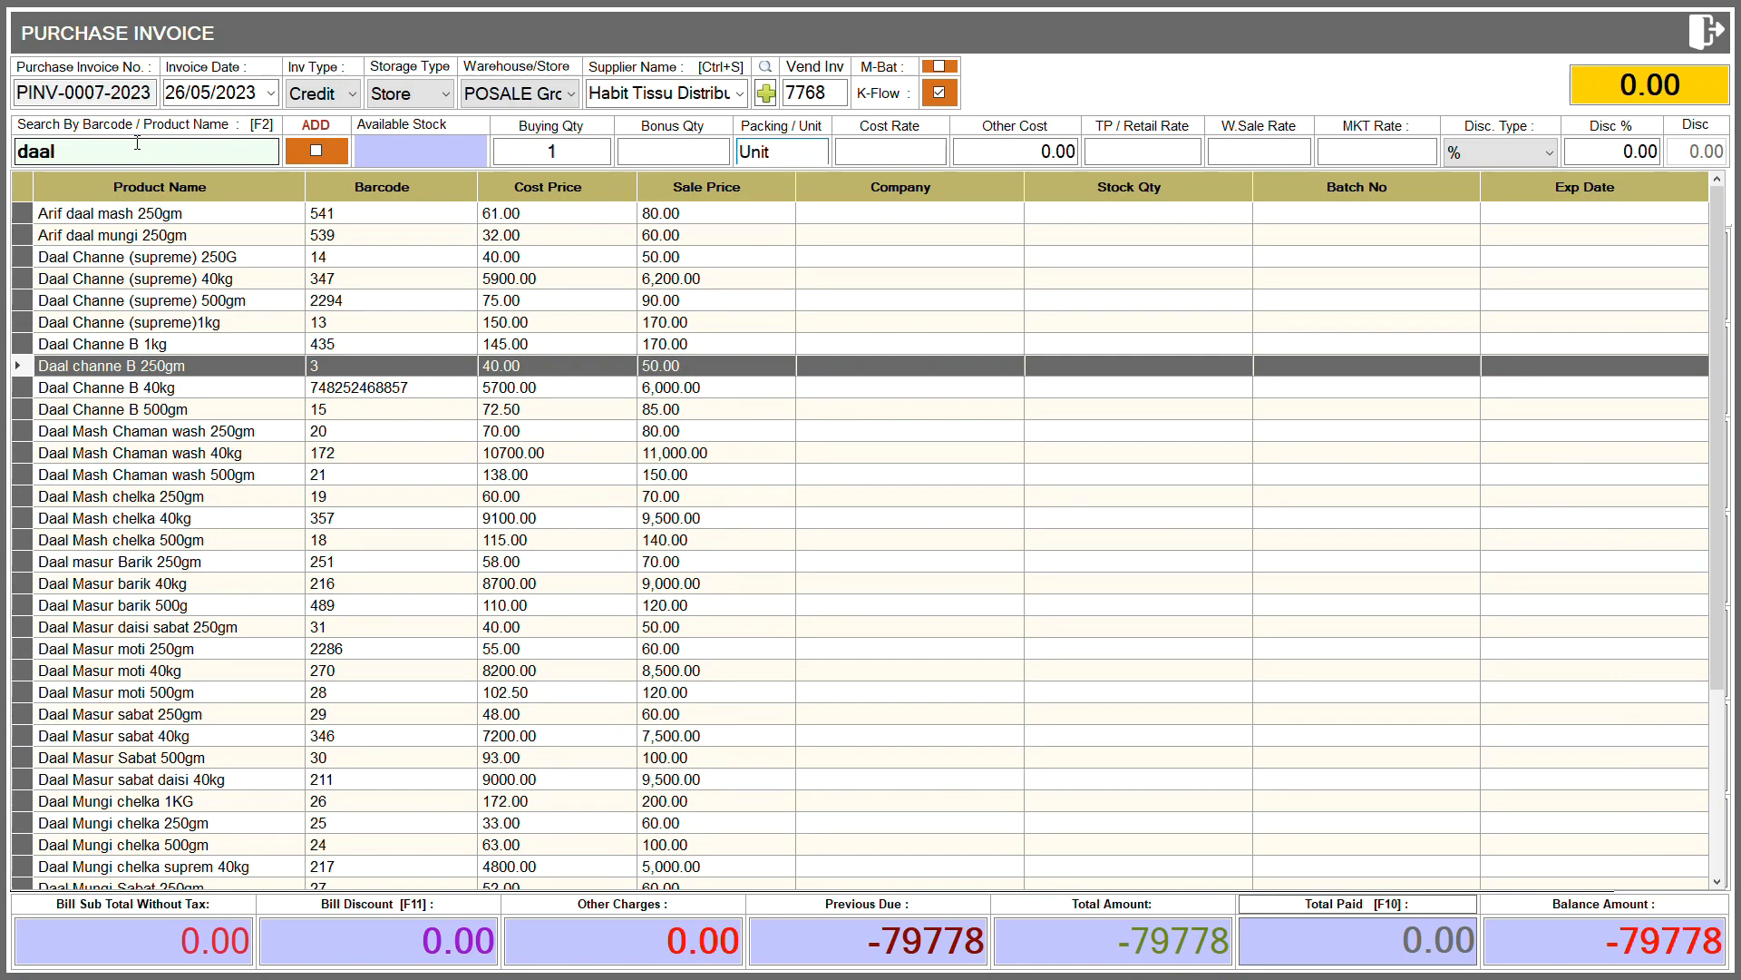
key(Return)
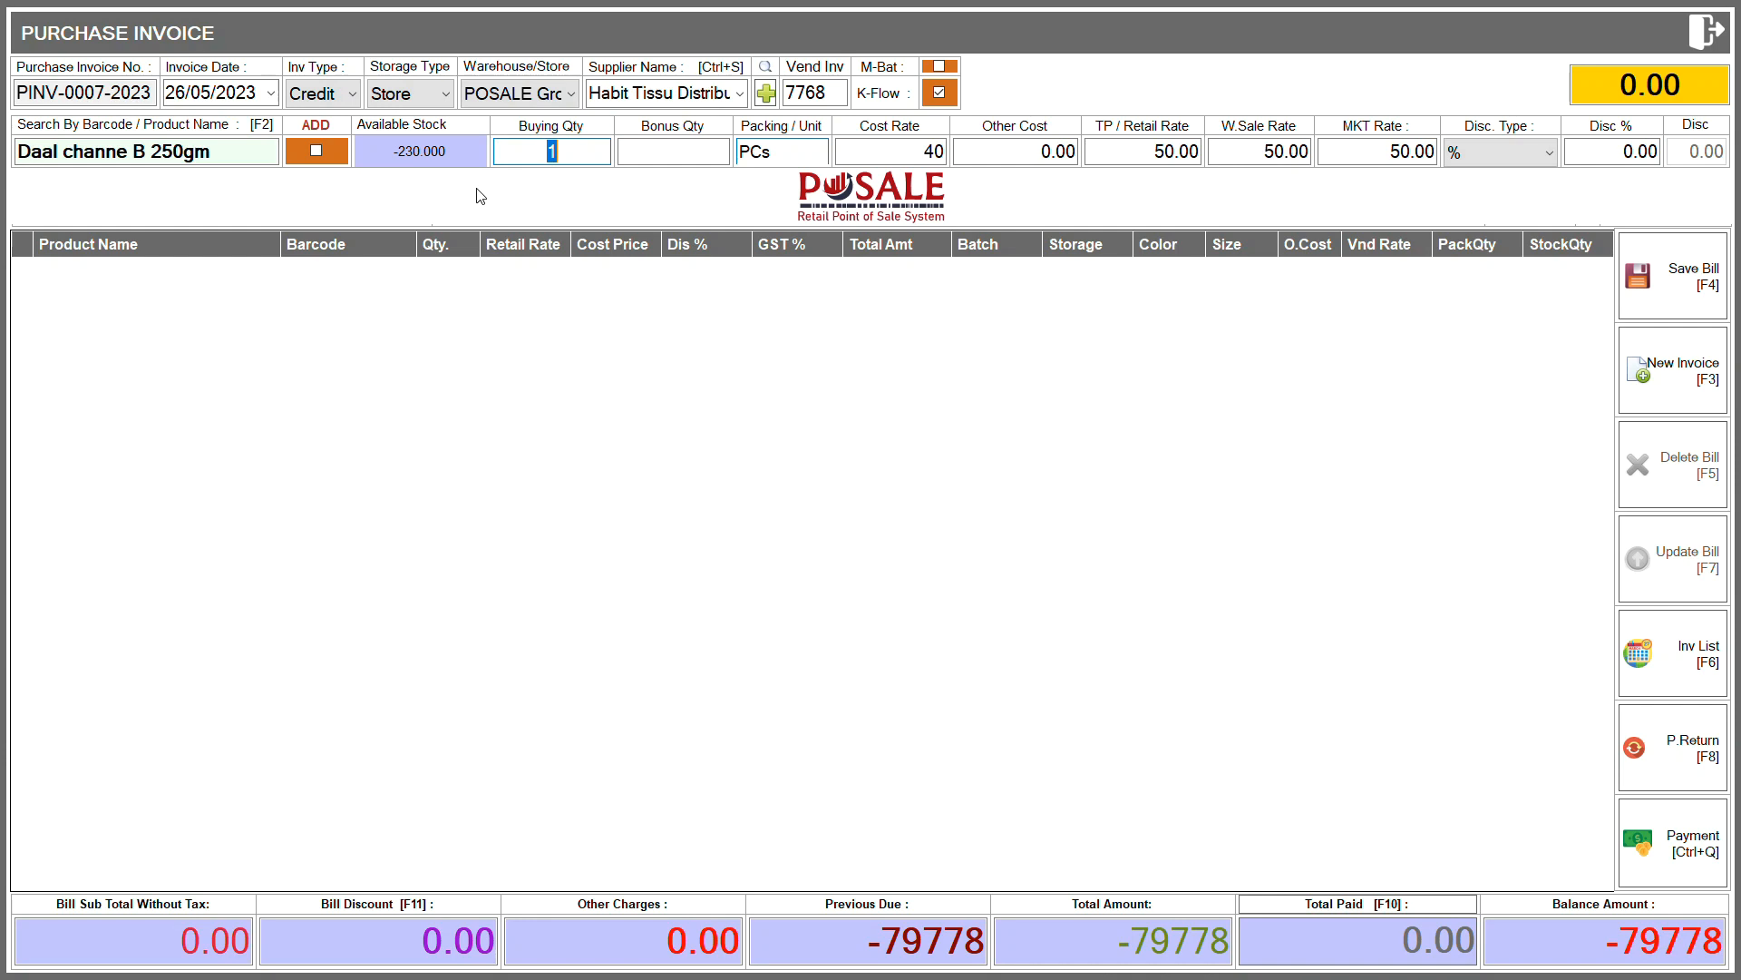
- Replace the entered product by searching for "soap" and loading Black Shine Soap 90g
drag(221, 156, 3, 172)
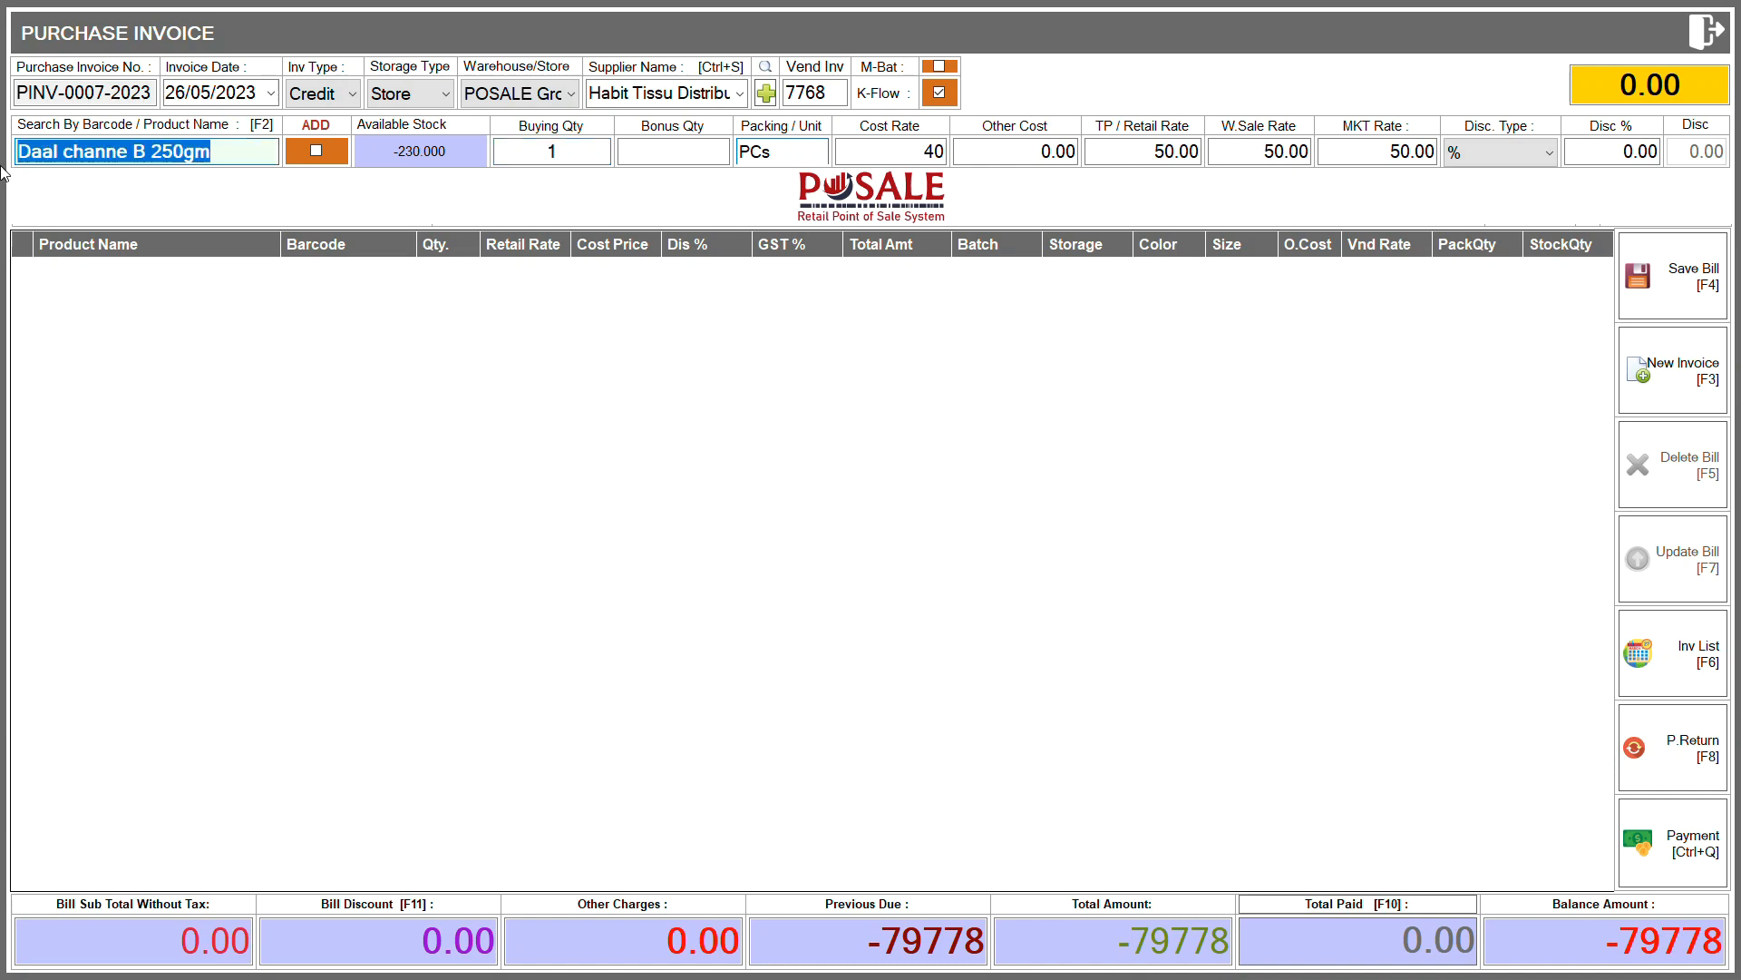
text(soap)
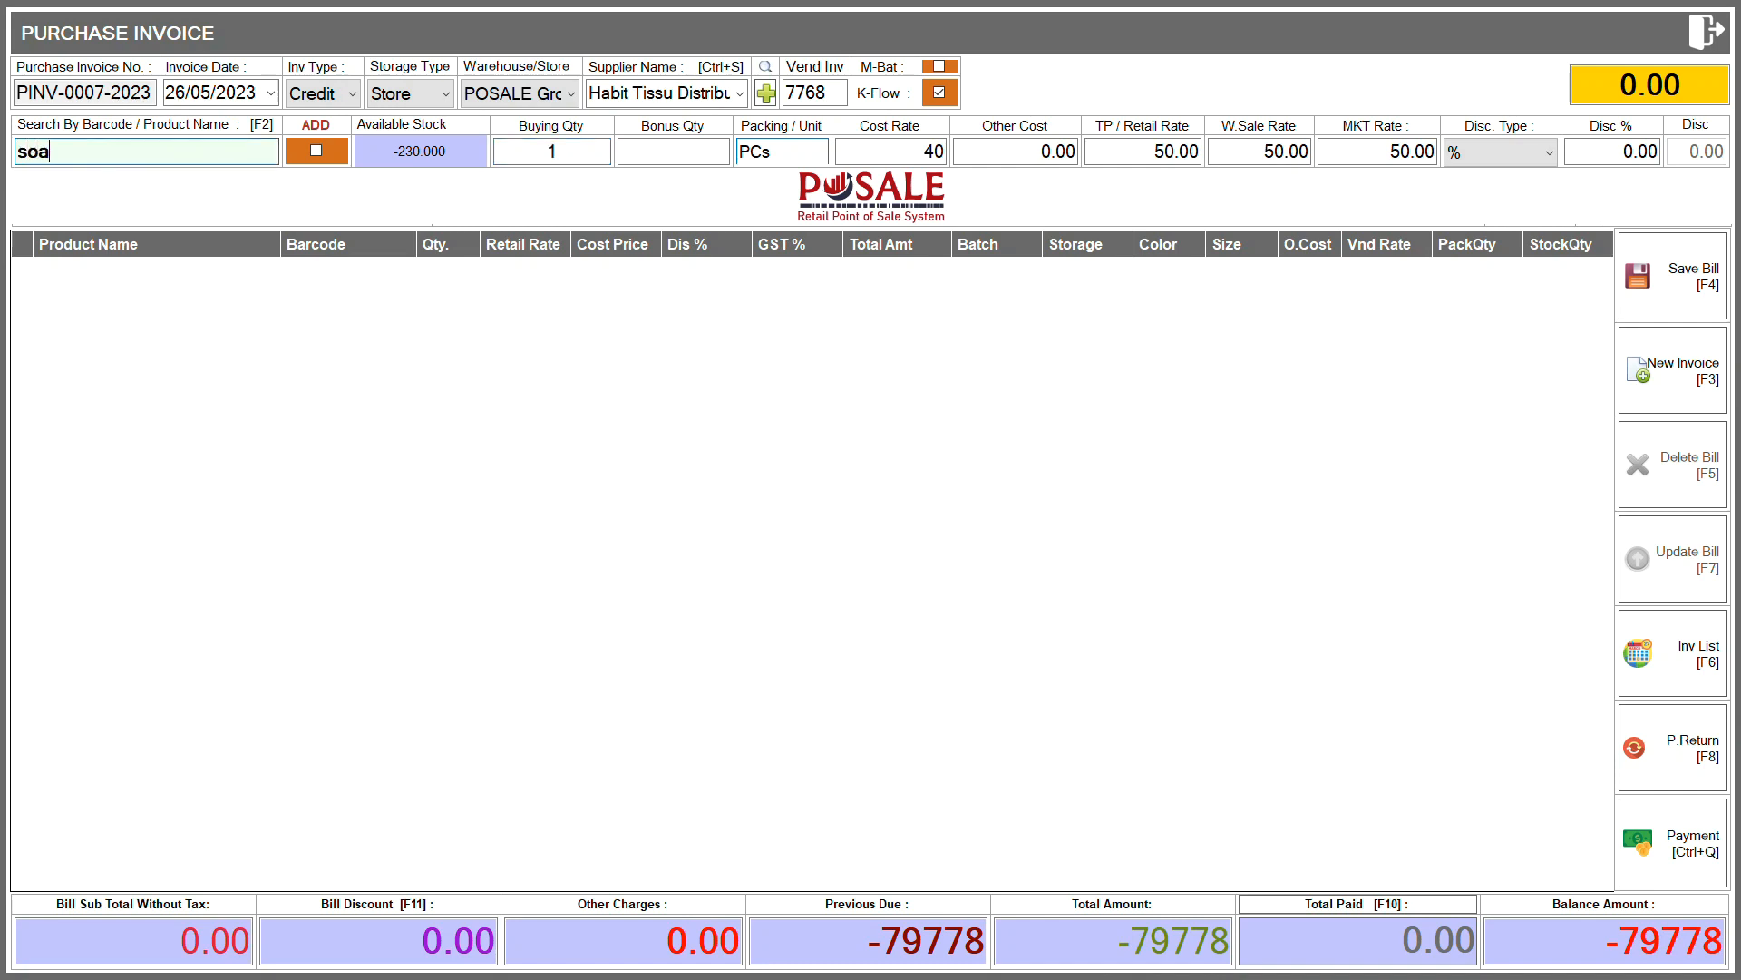
key(Down)
key(Down)
key(Down)
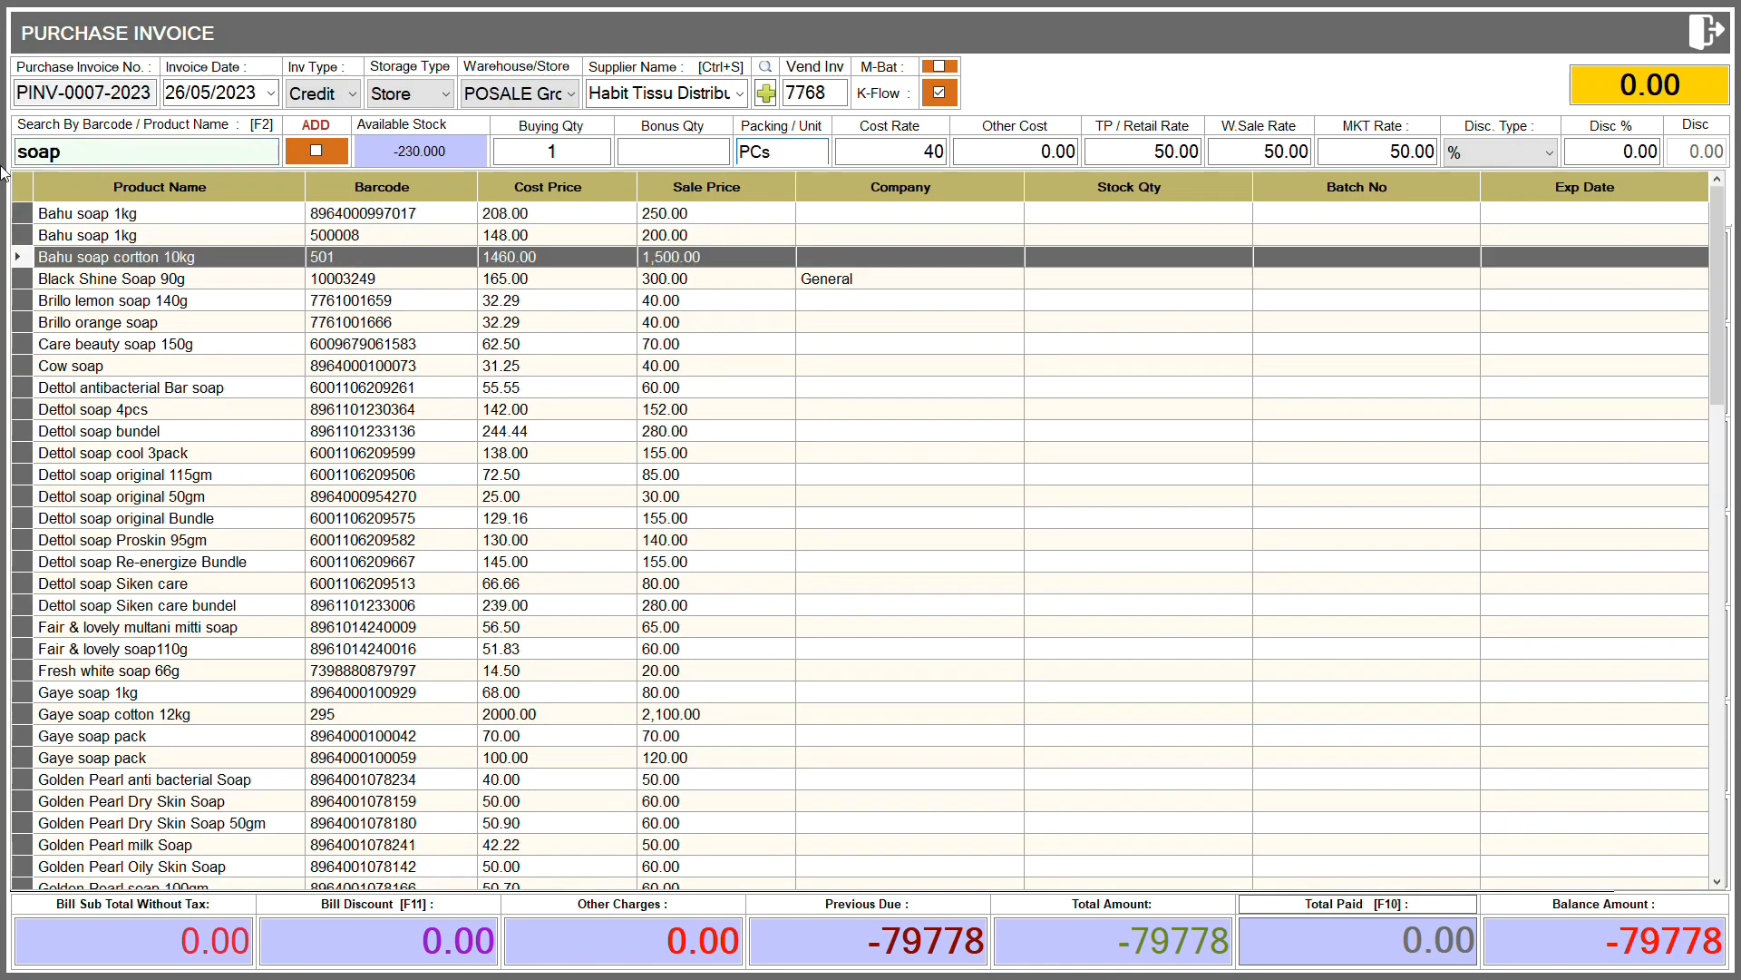
key(Return)
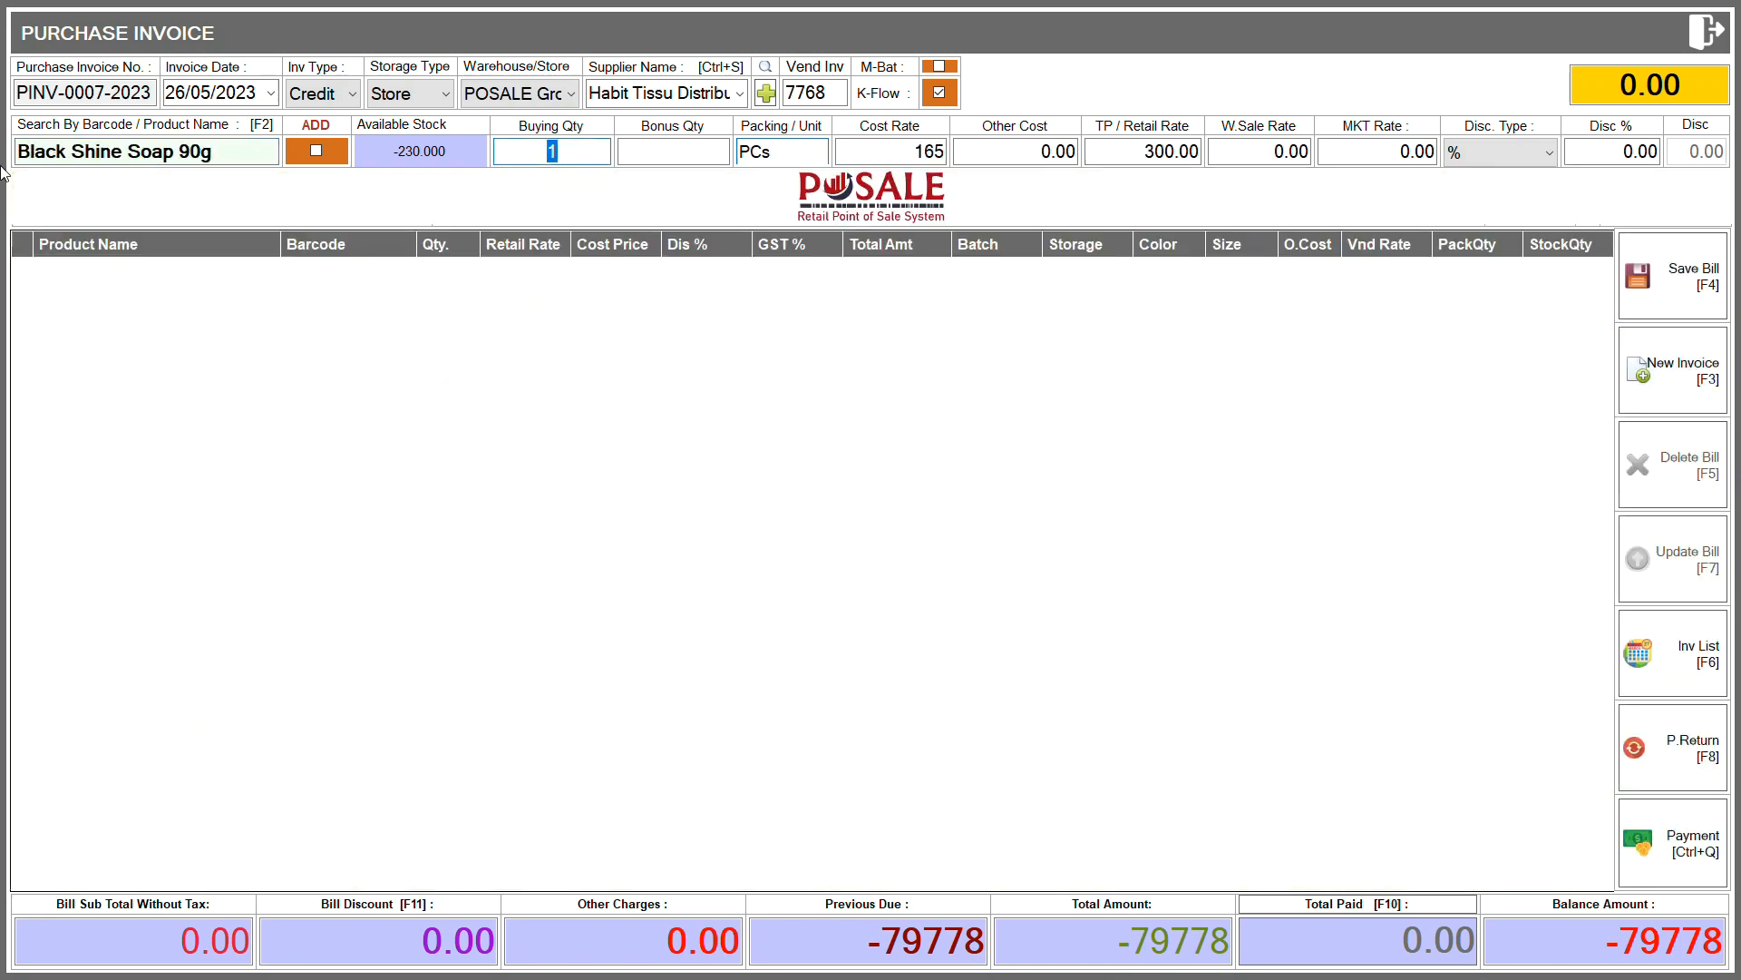
- Set the buying quantity of Black Shine Soap 90g to 100 and leave the bonus quantity empty
text(100)
key(Return)
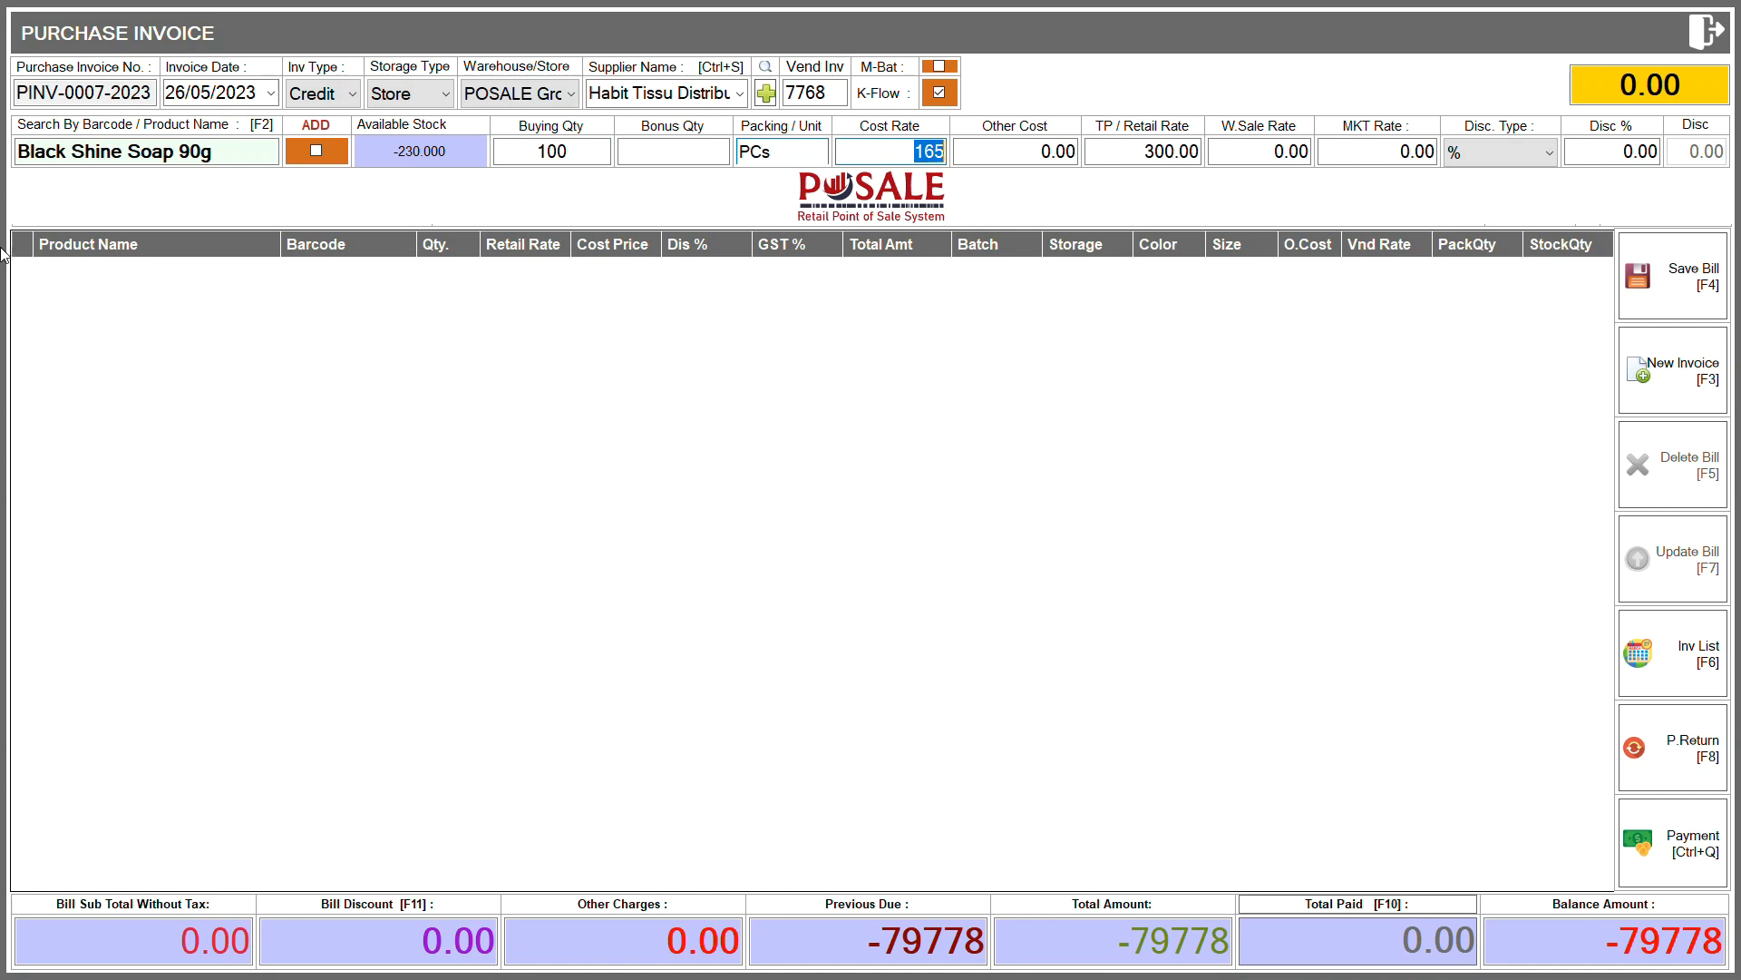
click(640, 143)
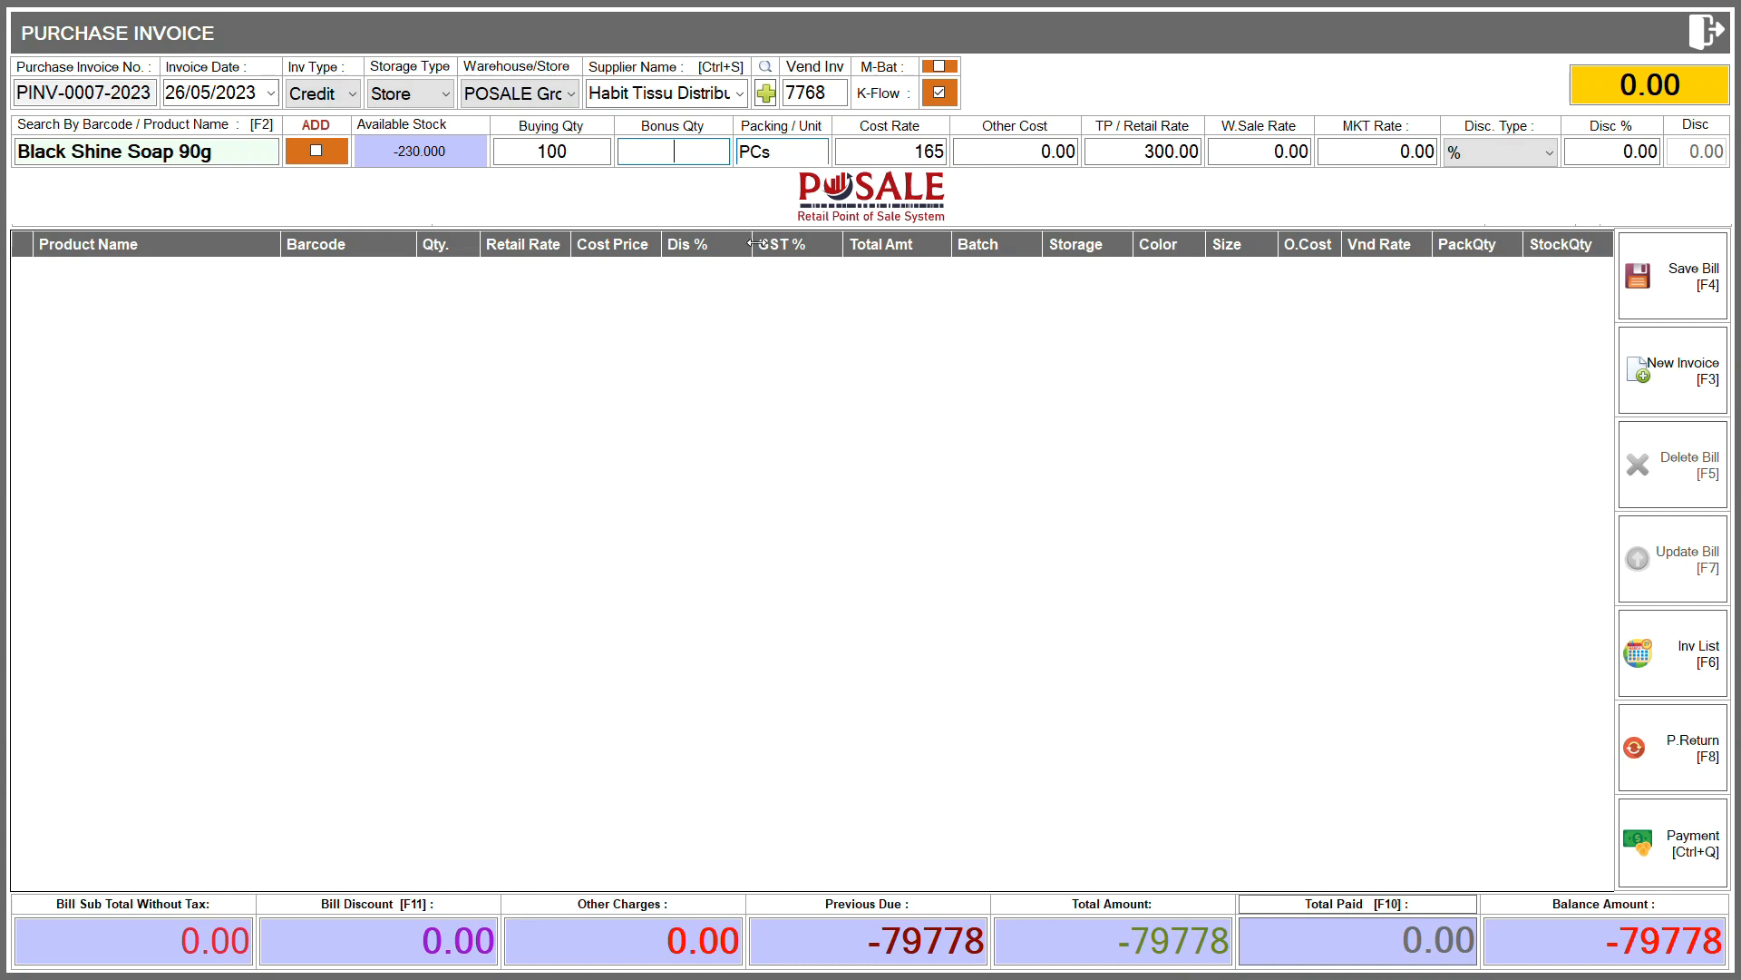
click(545, 154)
click(652, 153)
- Set the soap's cost rate to 180 and its other cost to 20
click(895, 151)
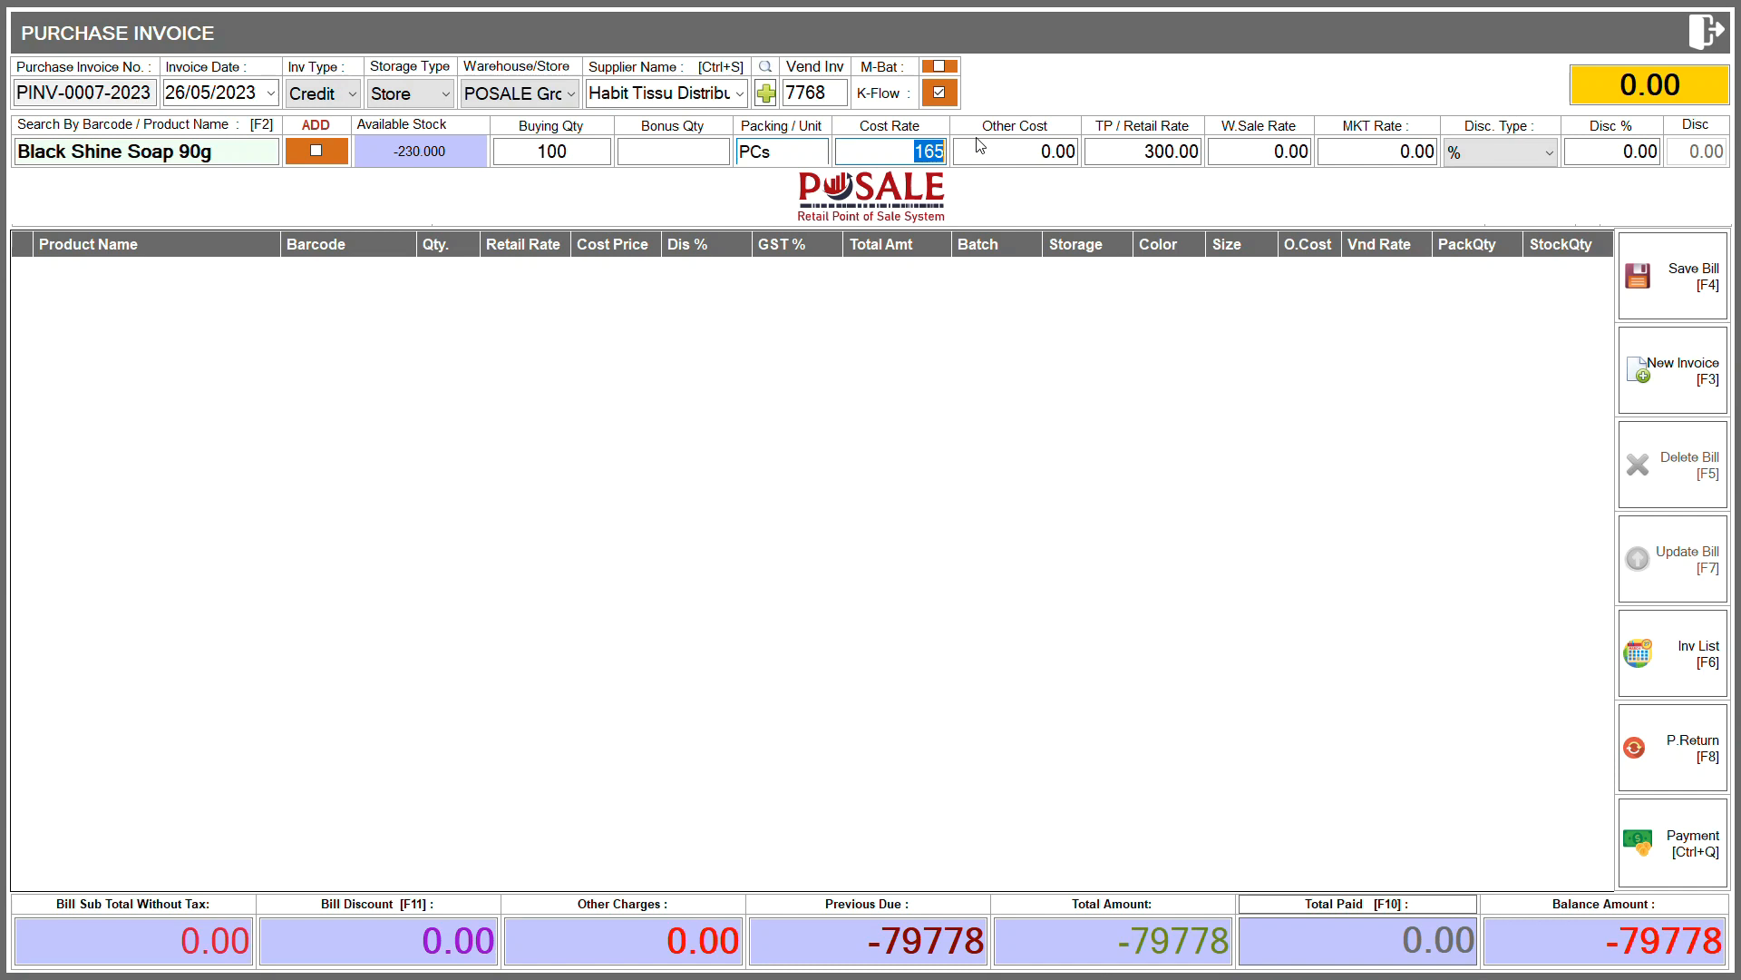
text(180)
key(Return)
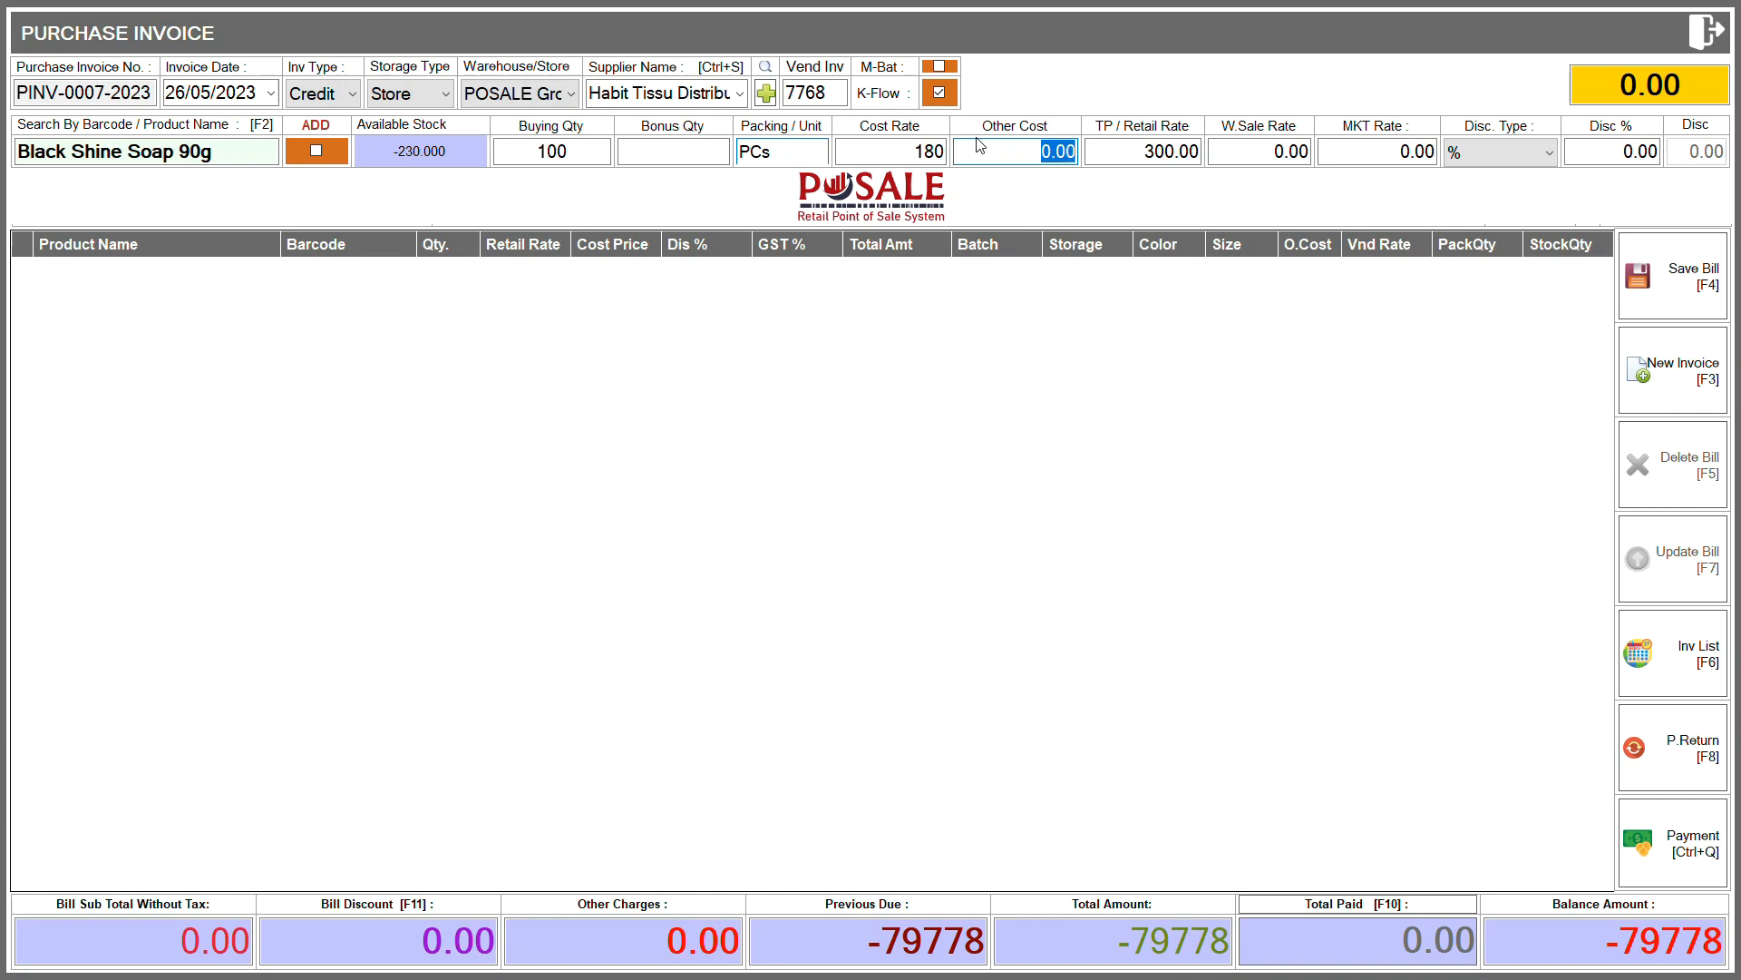
text(2)
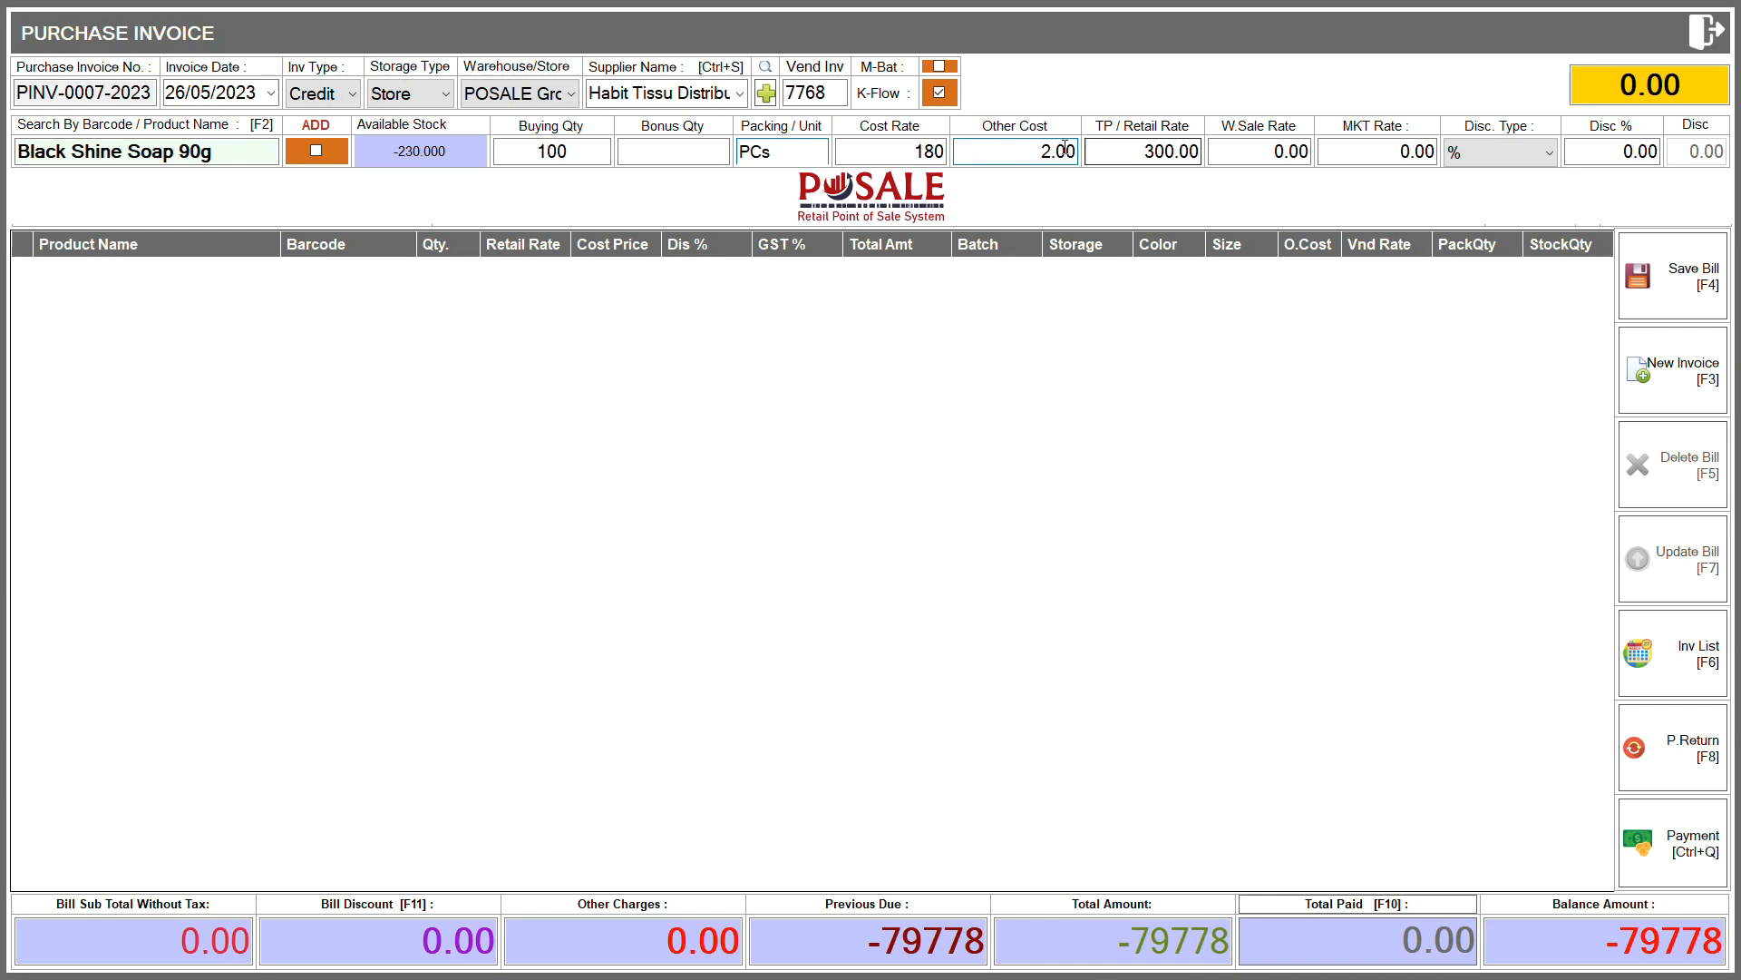
text(0)
key(Return)
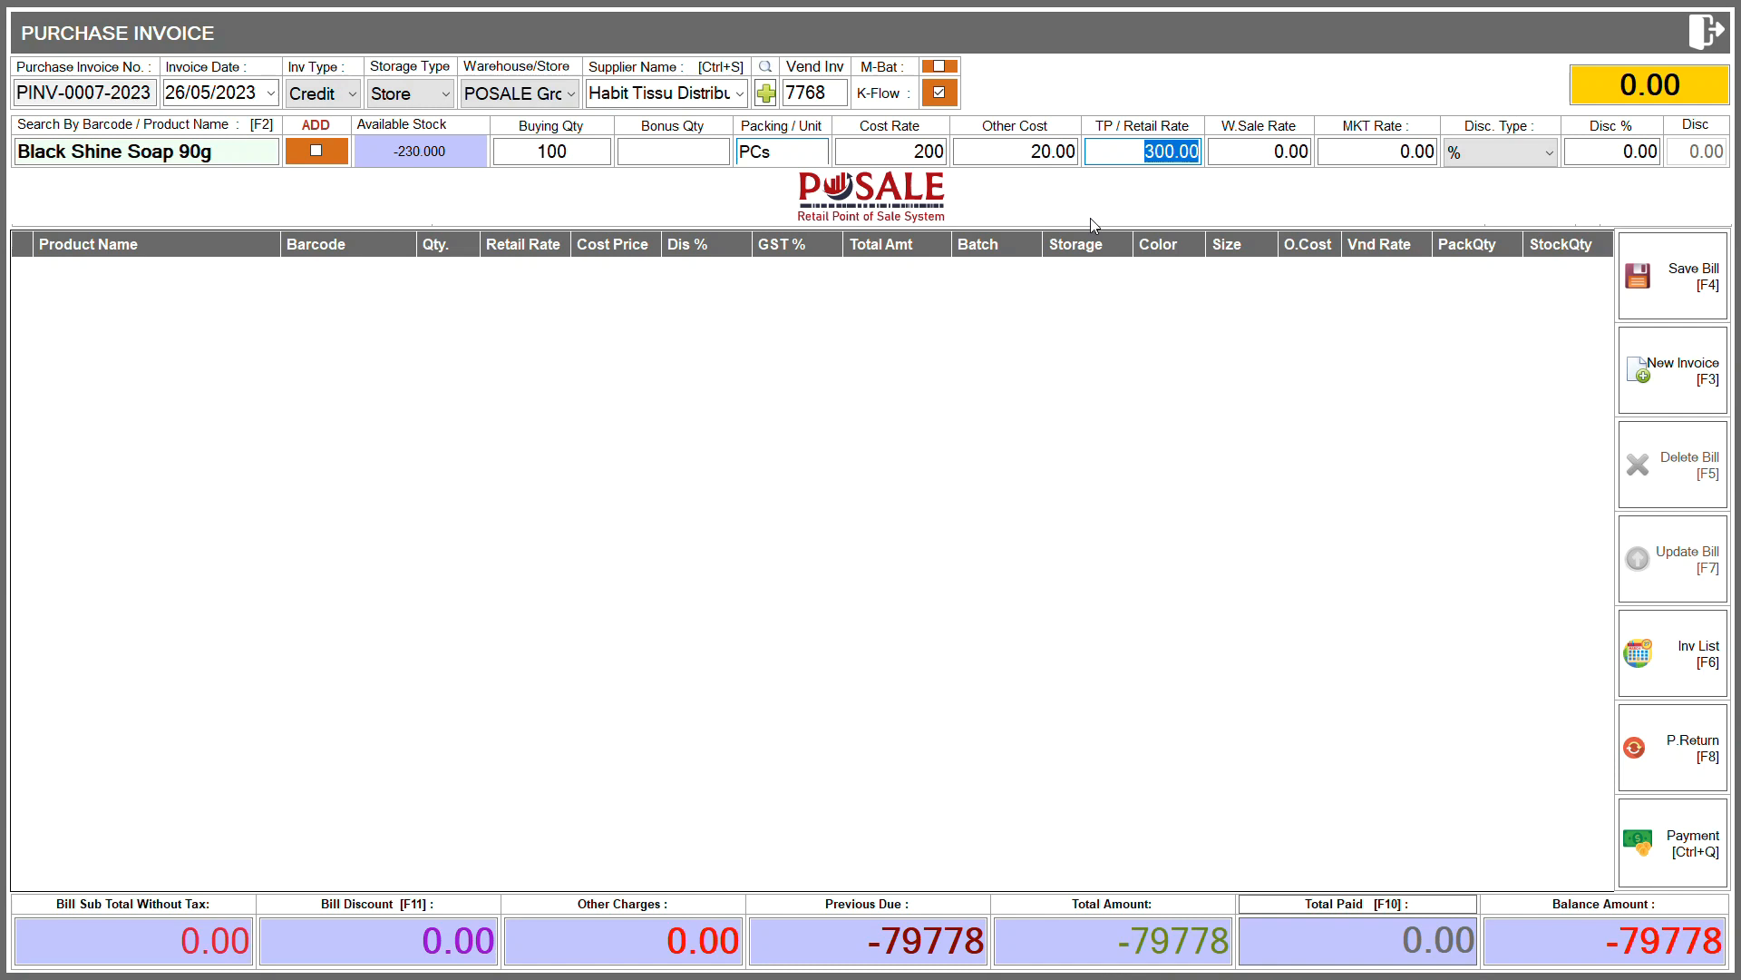
- Set the retail rate to 350, wholesale rate to 330 and market rate to 400, and add the soap to the invoice
text(350)
click(1263, 147)
double_click(1263, 148)
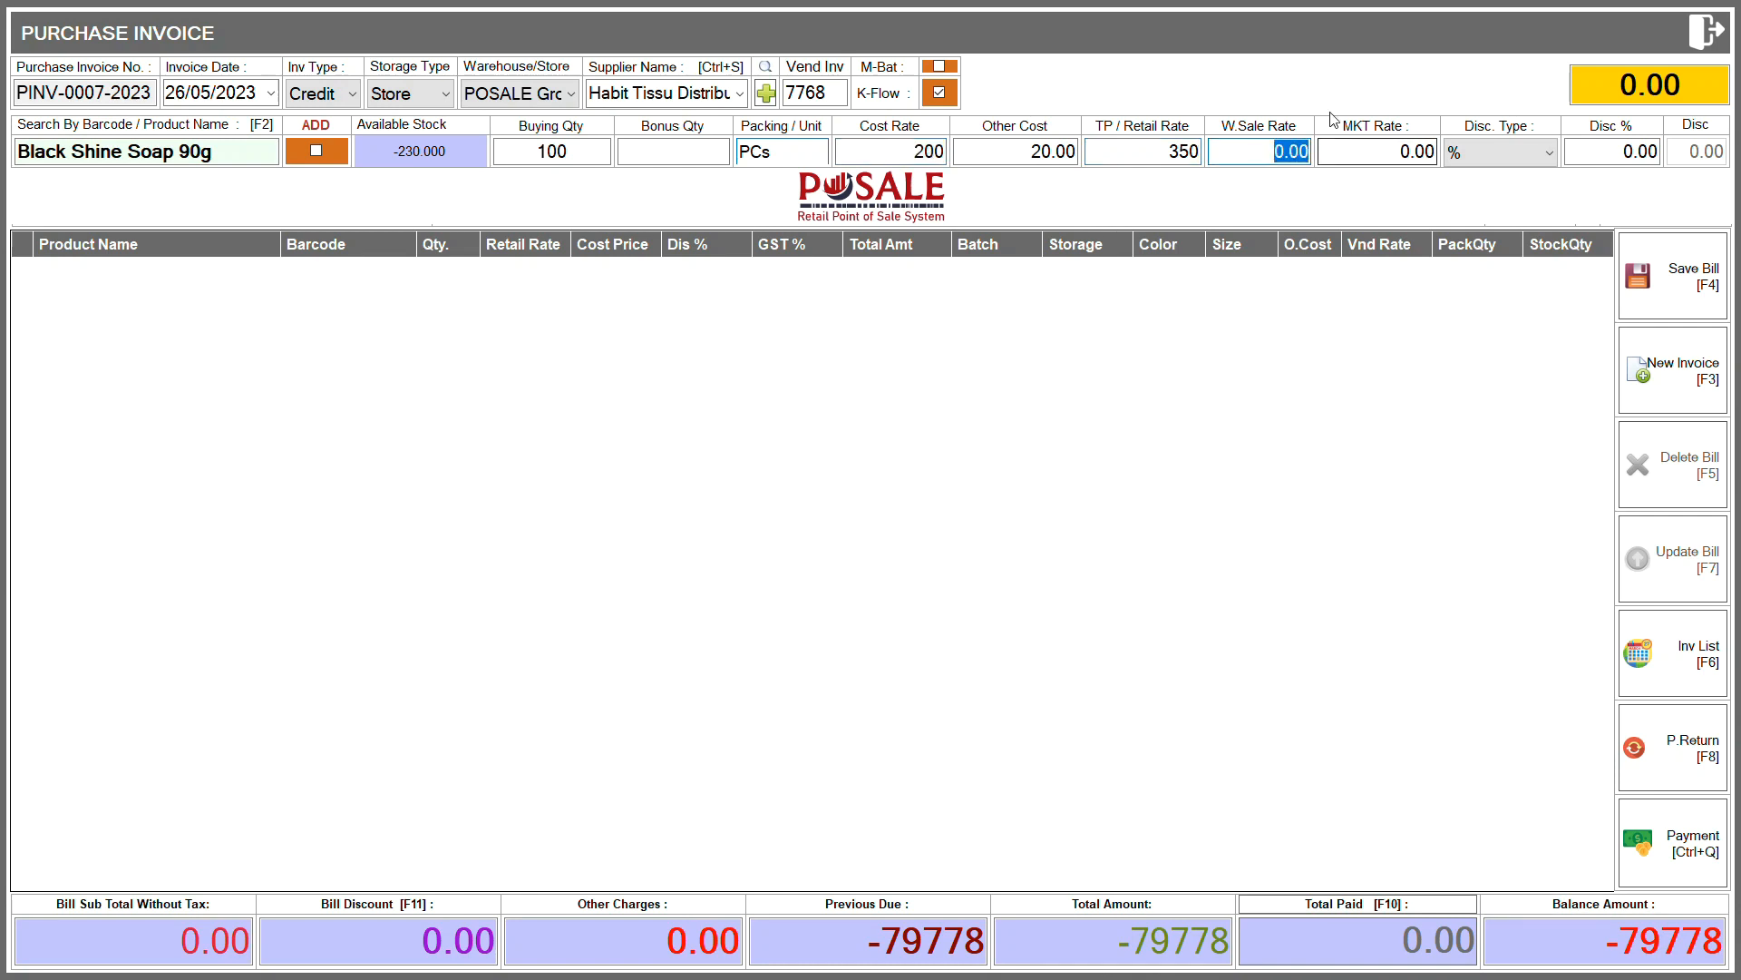
text(330)
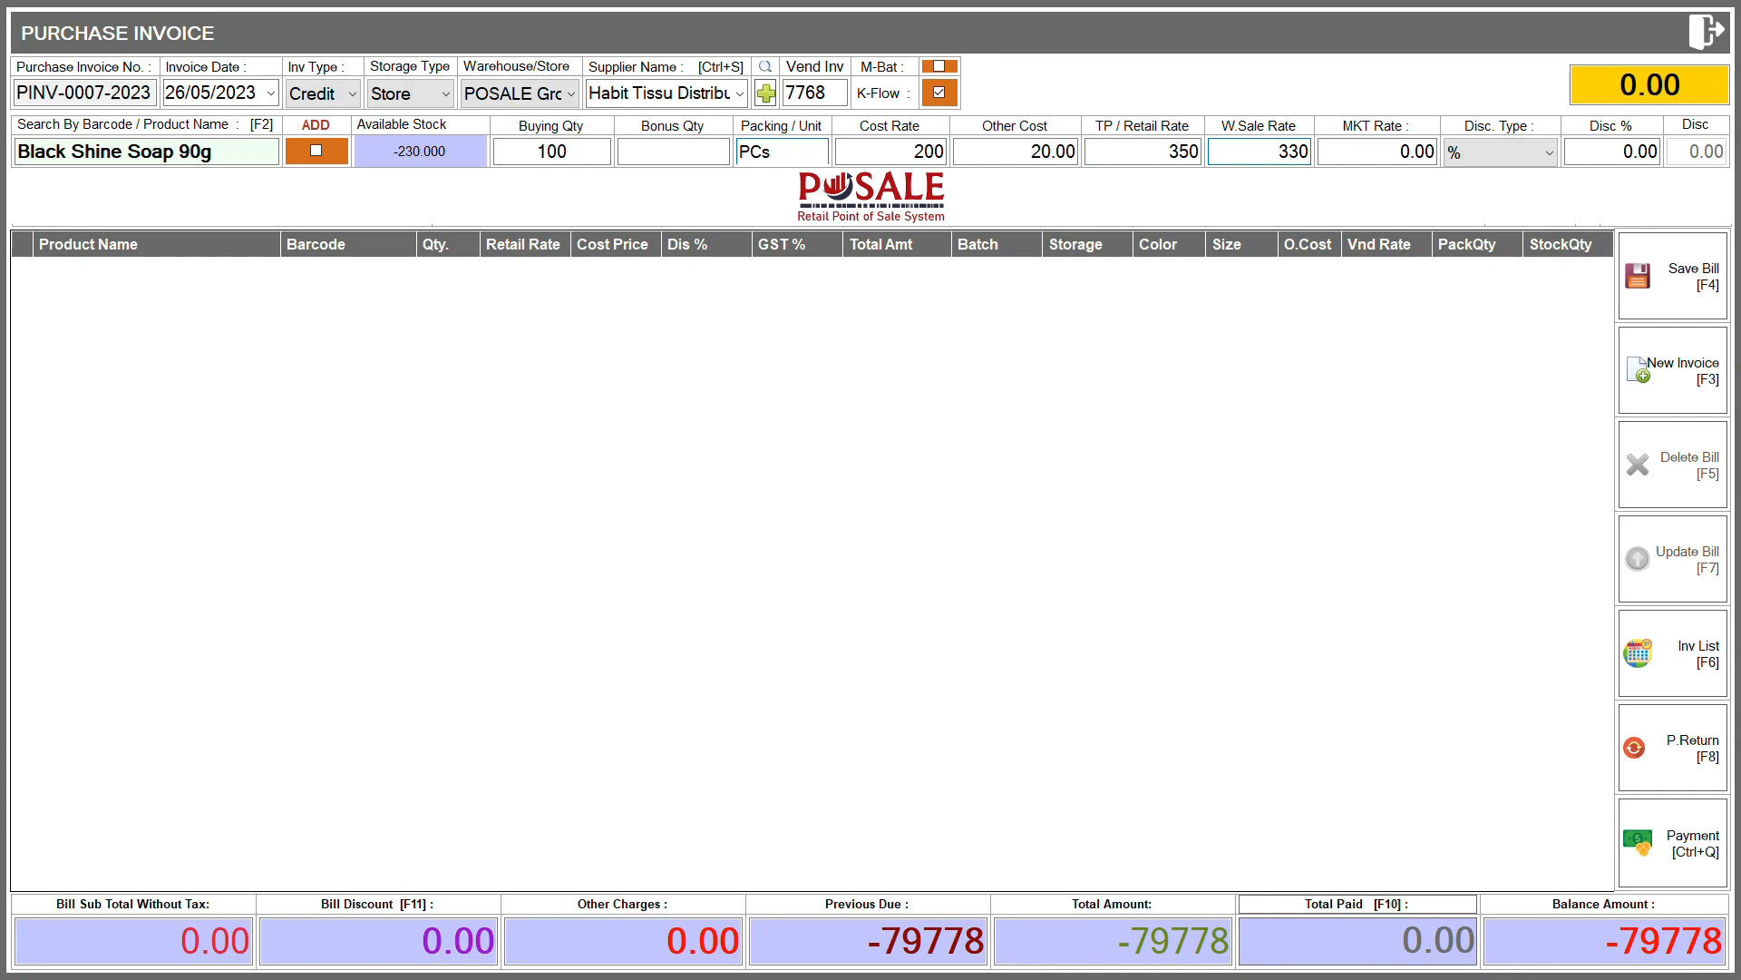
key(Tab)
text(400)
key(Return)
key(Return)
key(Return)
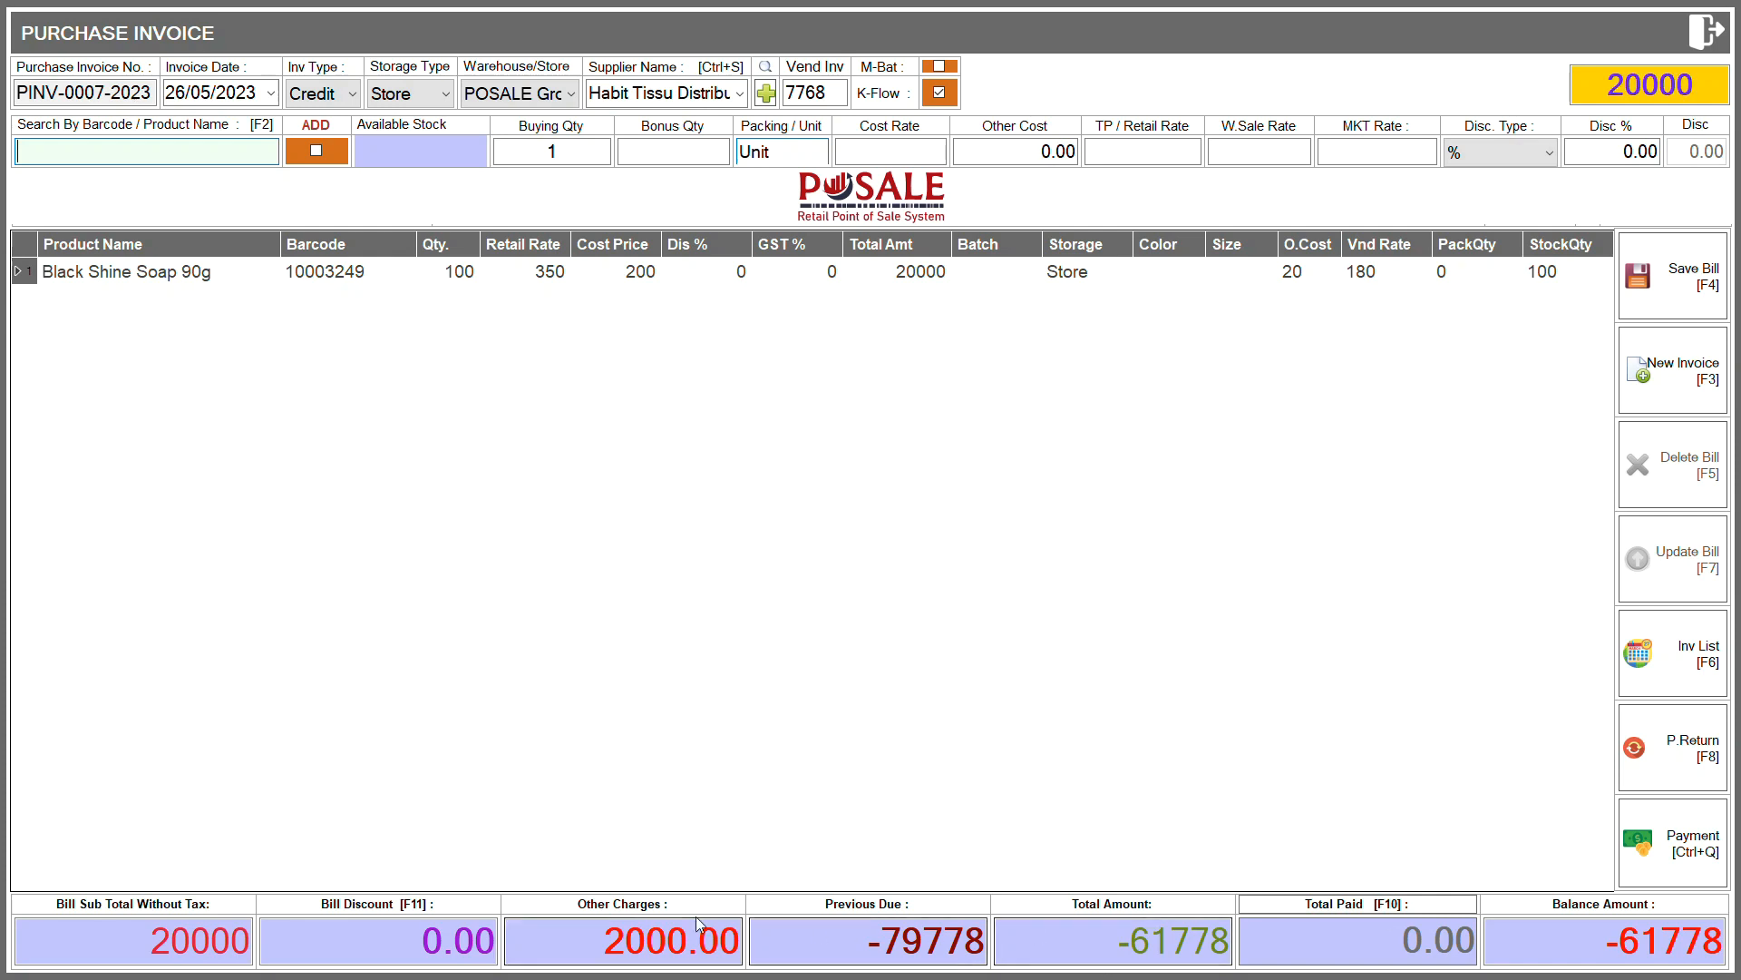
- Search the products for "soap" again and load Brillo orange soap into the item entry row
drag(603, 941, 686, 940)
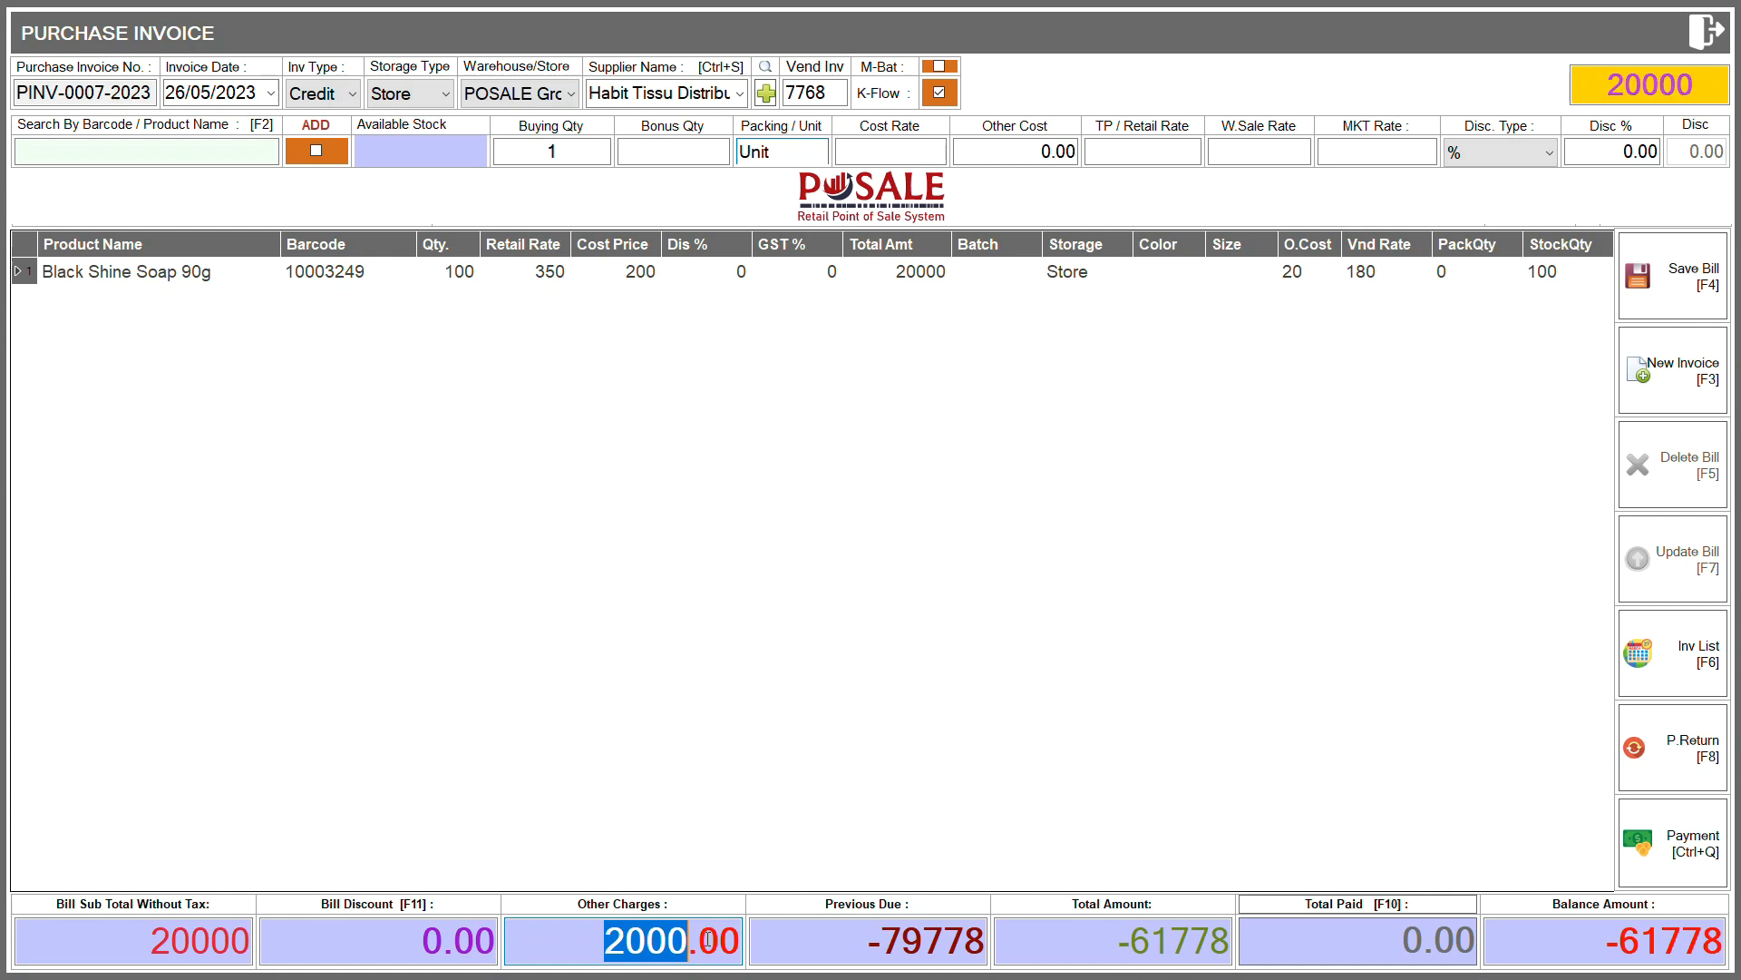
click(208, 156)
text(soap)
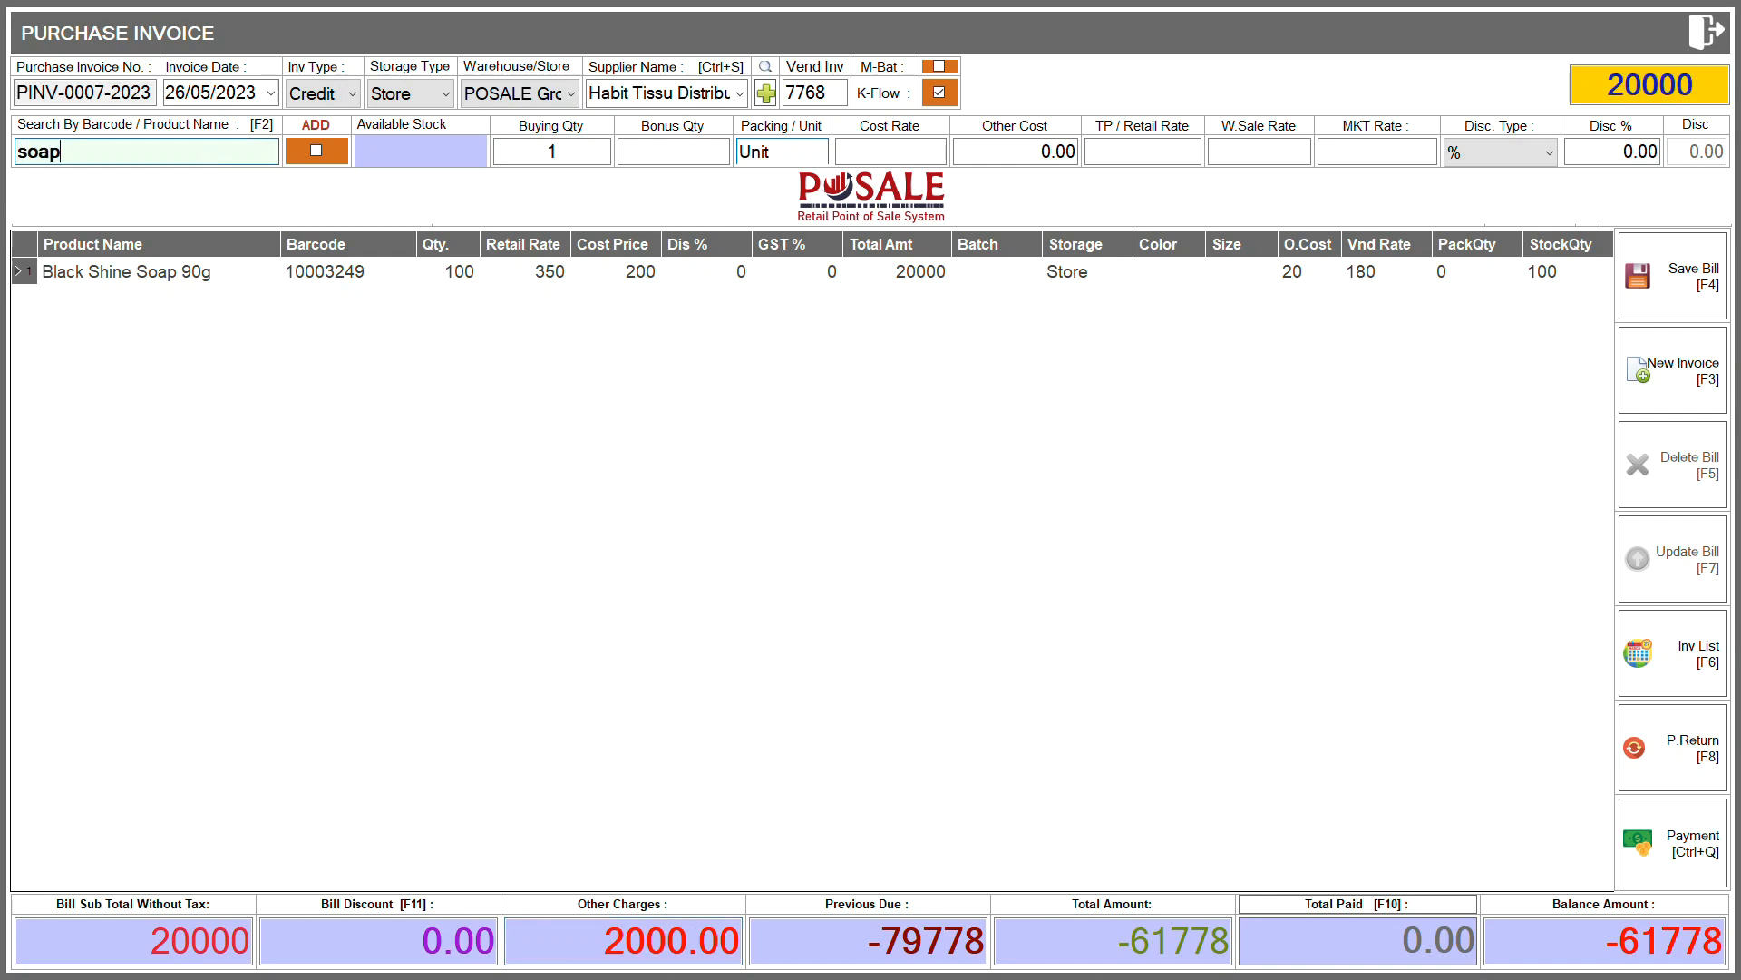
key(Down)
key(Down)
key(Down)
key(Down)
key(Down)
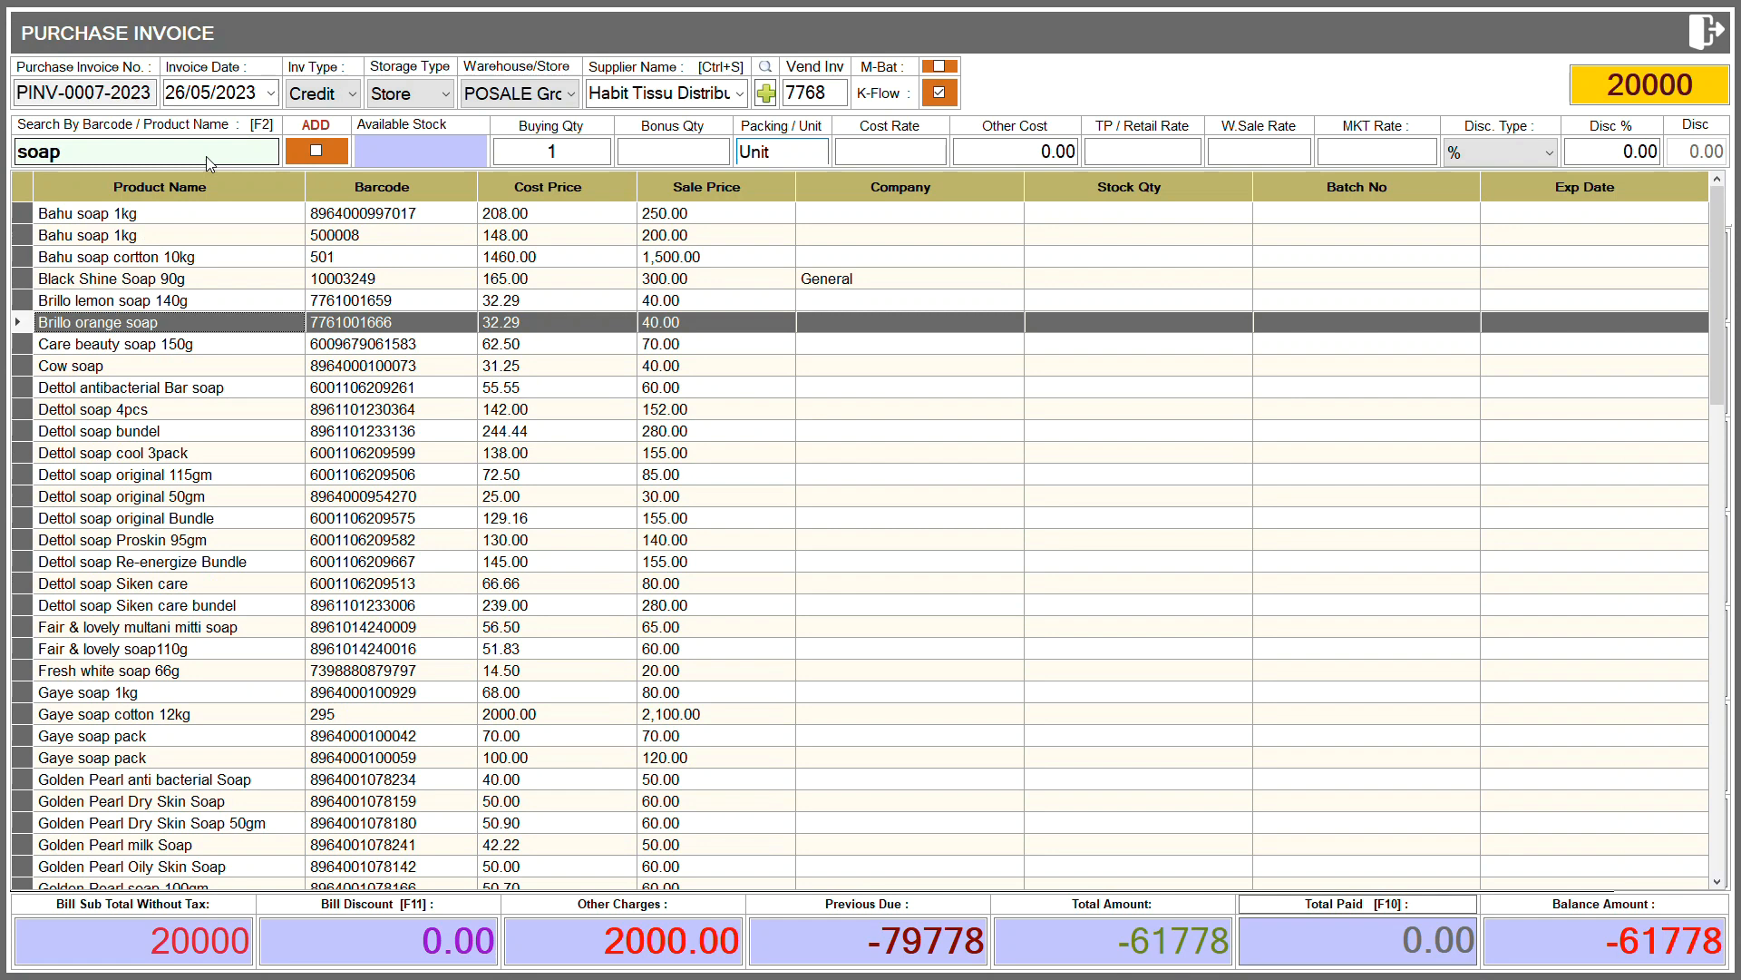
key(Return)
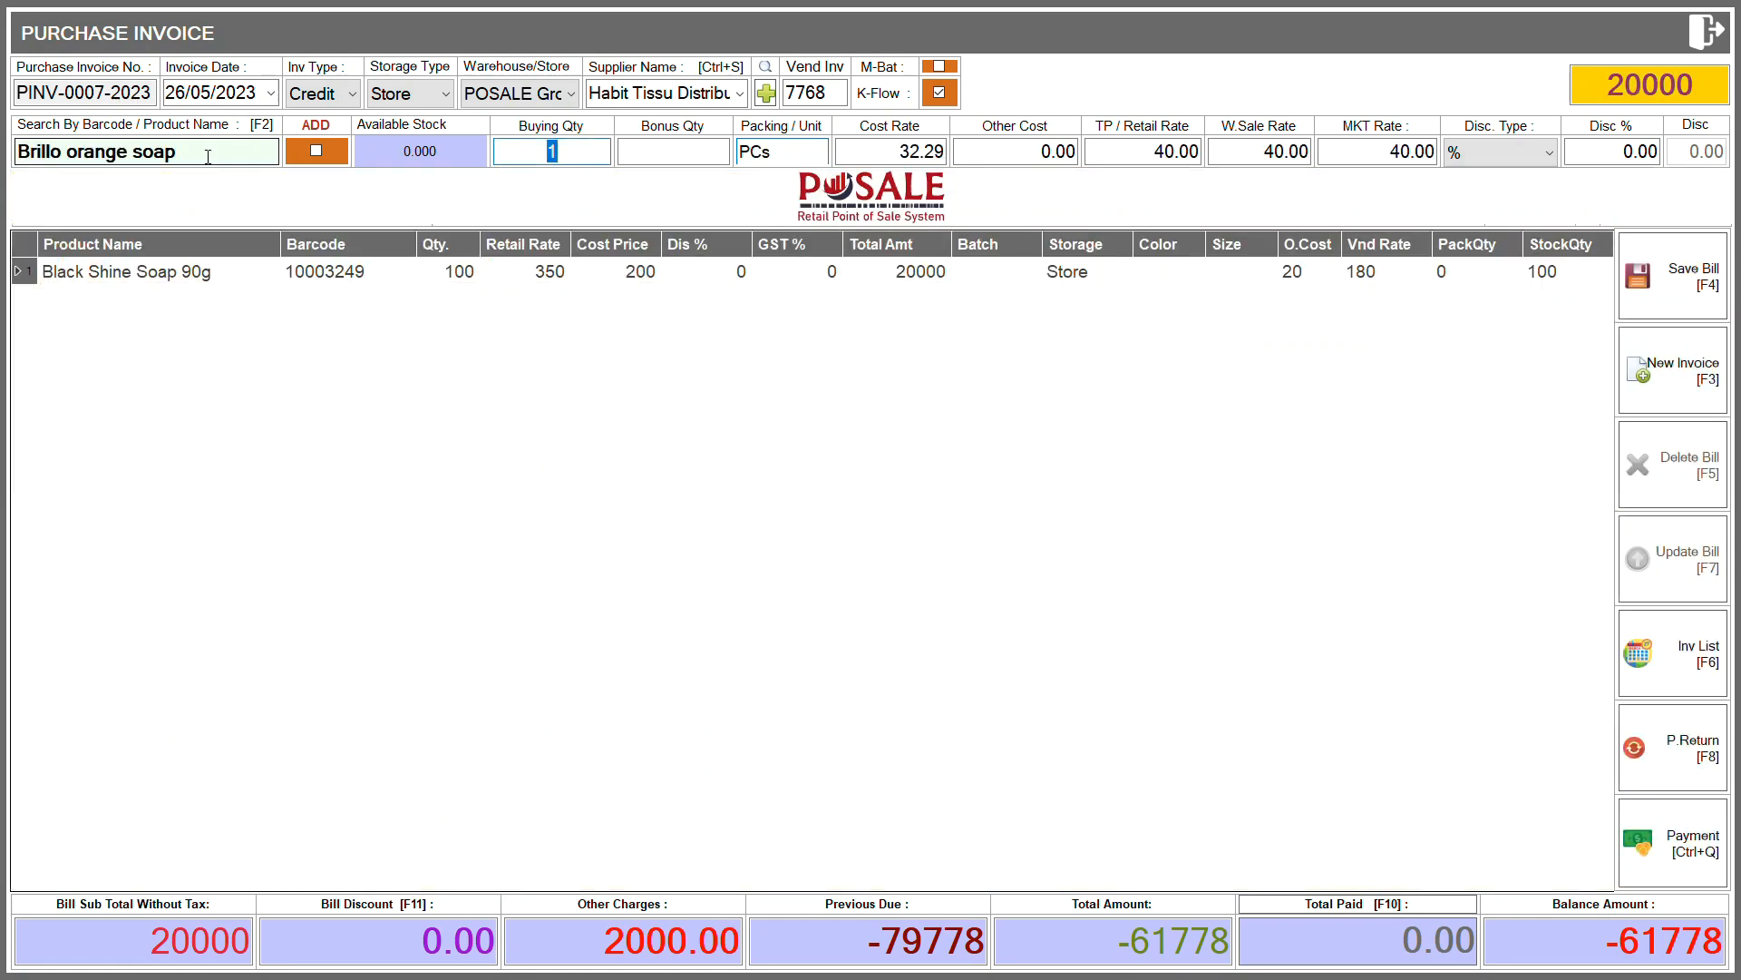
- Add Brillo orange soap to the invoice with a buying quantity of 50 and a 5% discount
text(50)
key(Return)
key(Return)
key(Return)
key(Return)
key(Return)
key(Return)
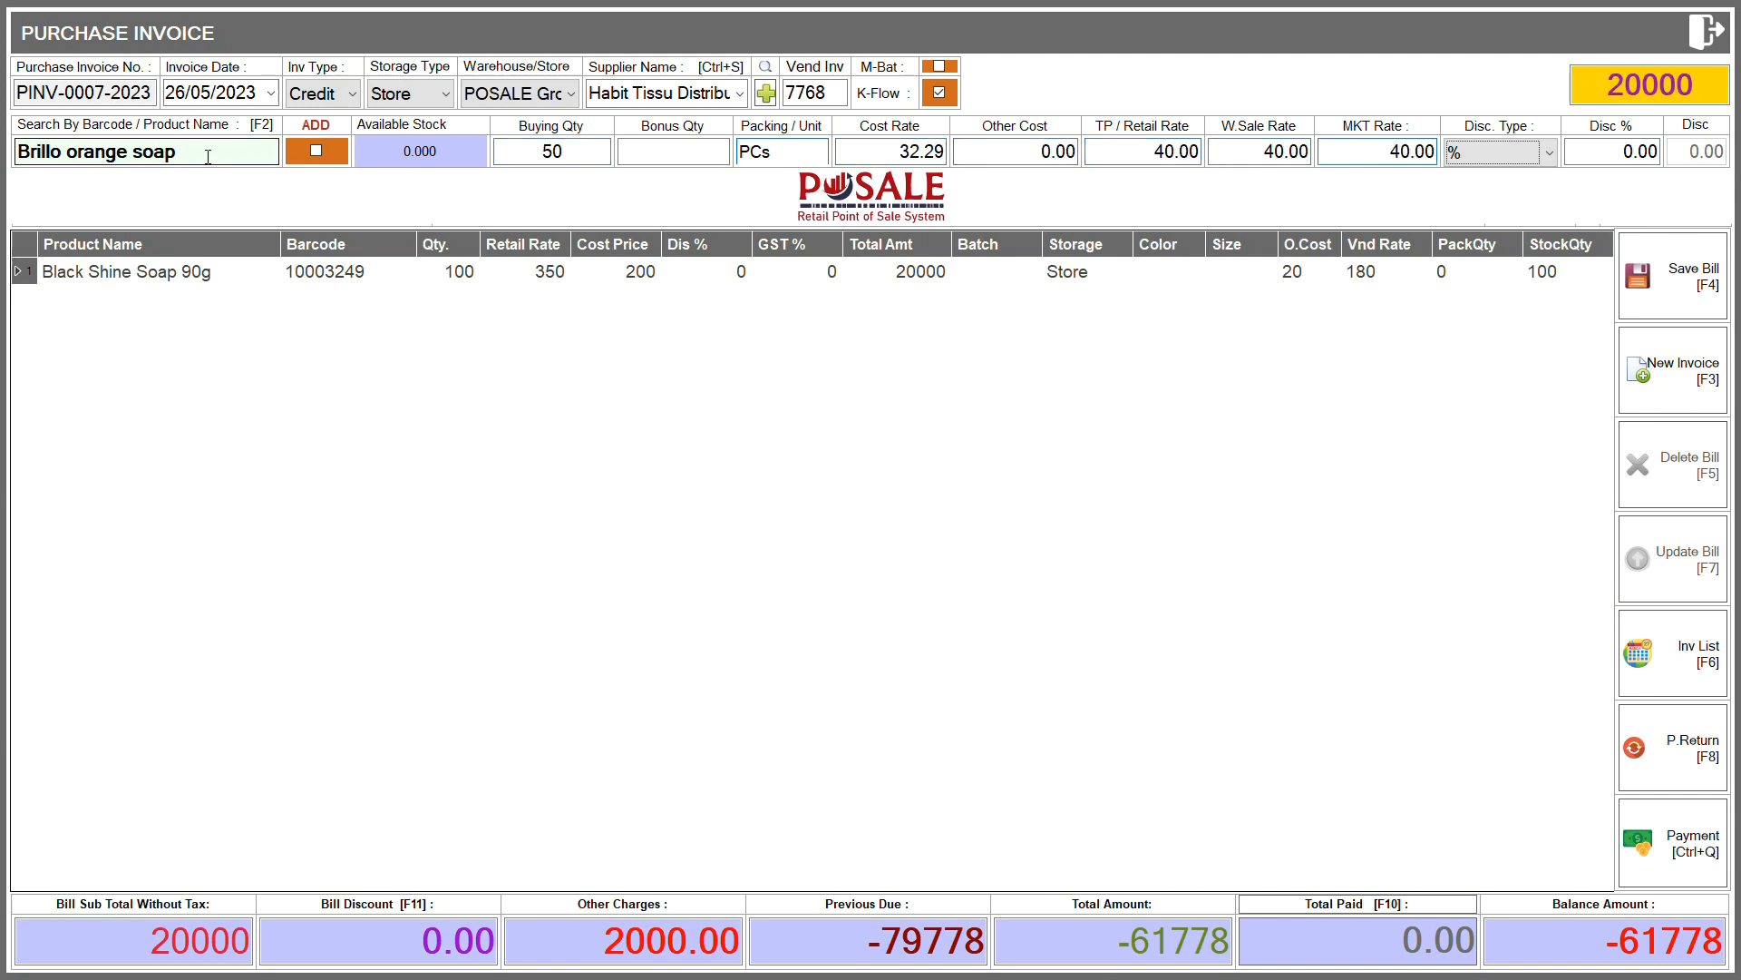
key(Return)
text(5)
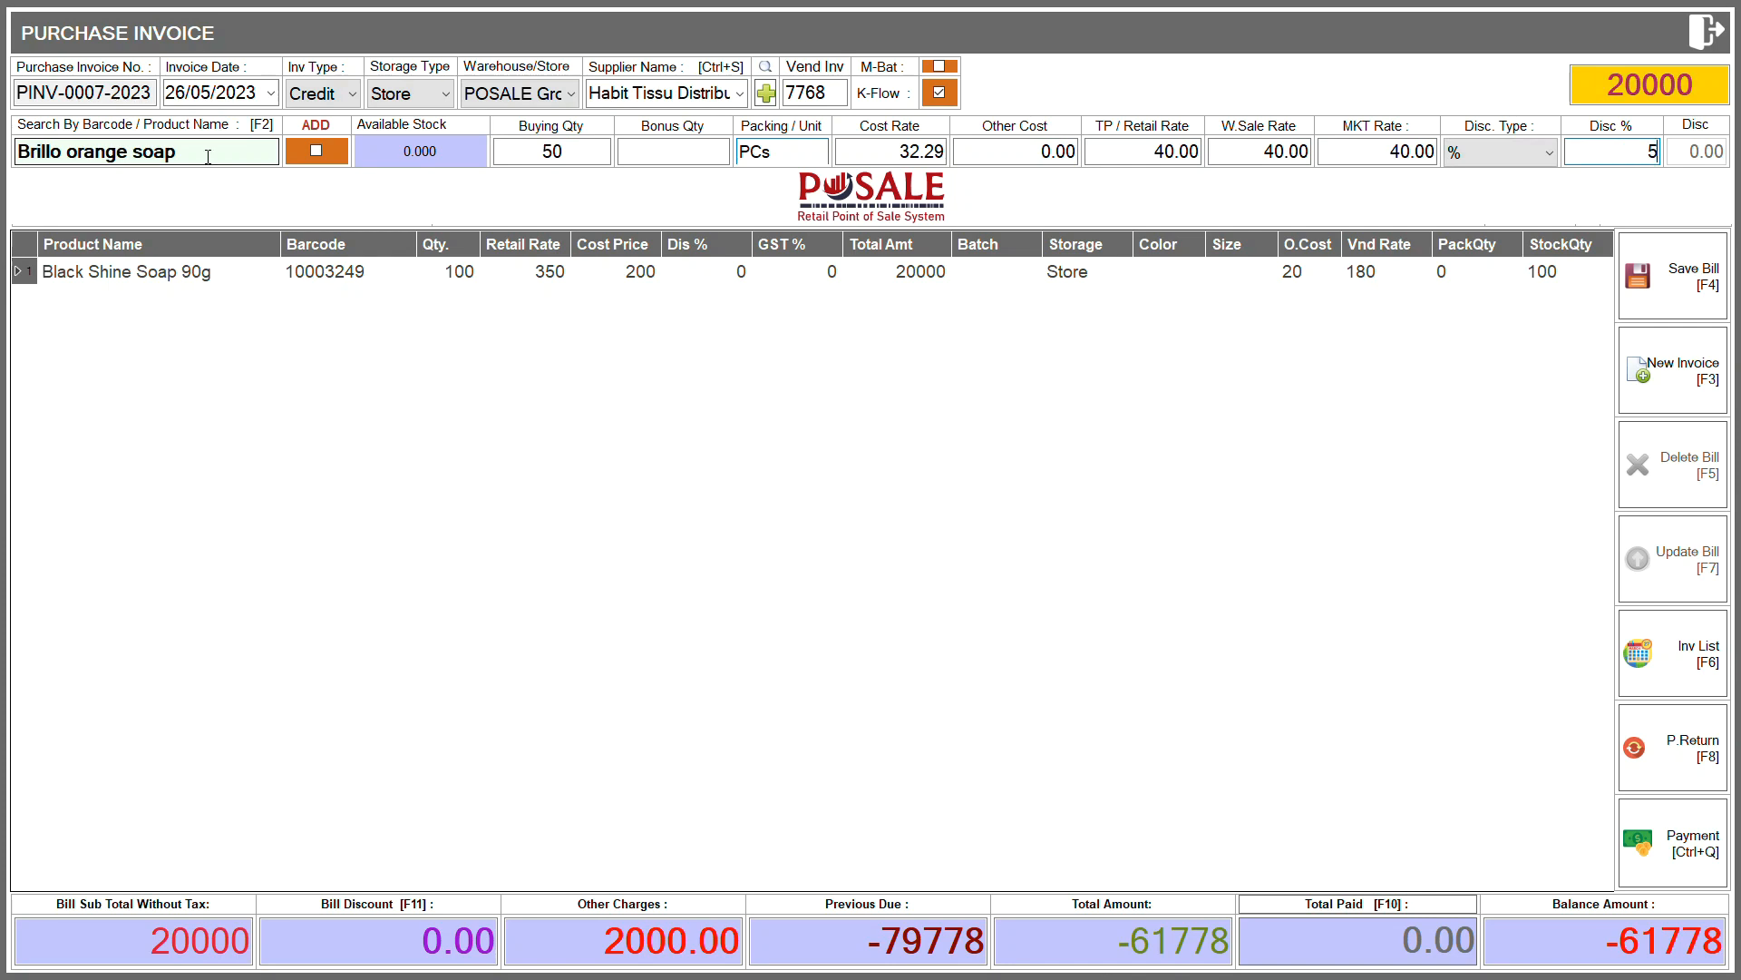
key(Return)
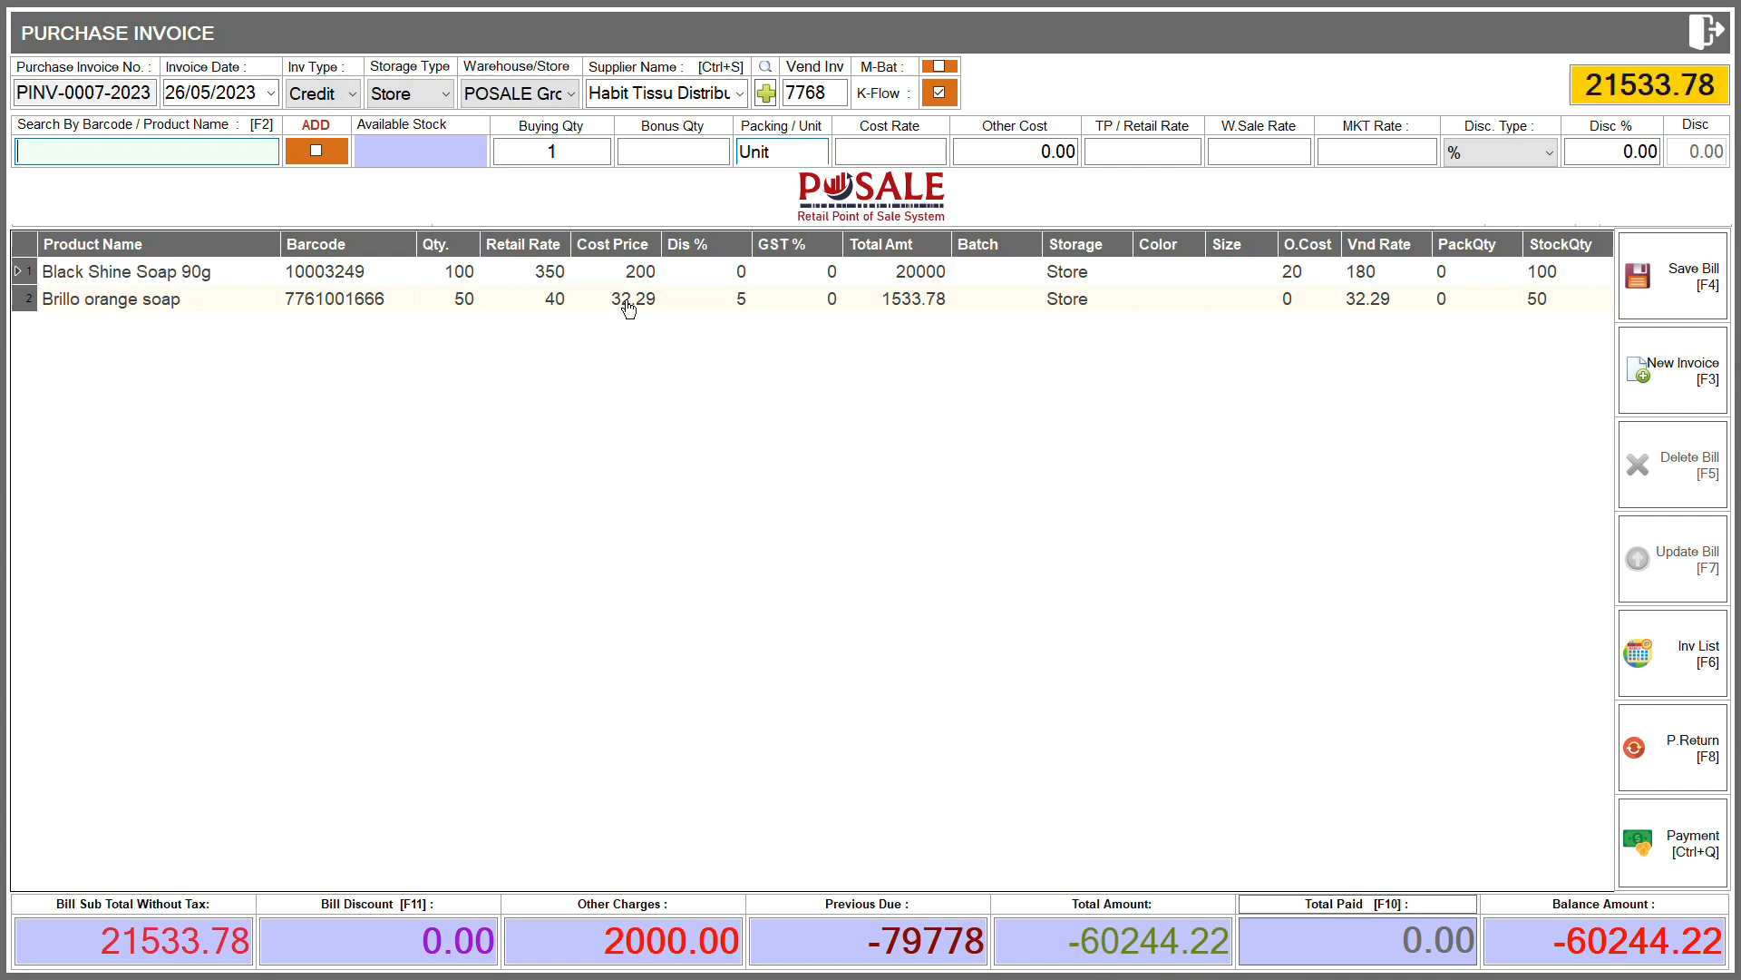
- Search the products for "sugar" and load Sugar into the item entry row with the BAG packing
text(sugar)
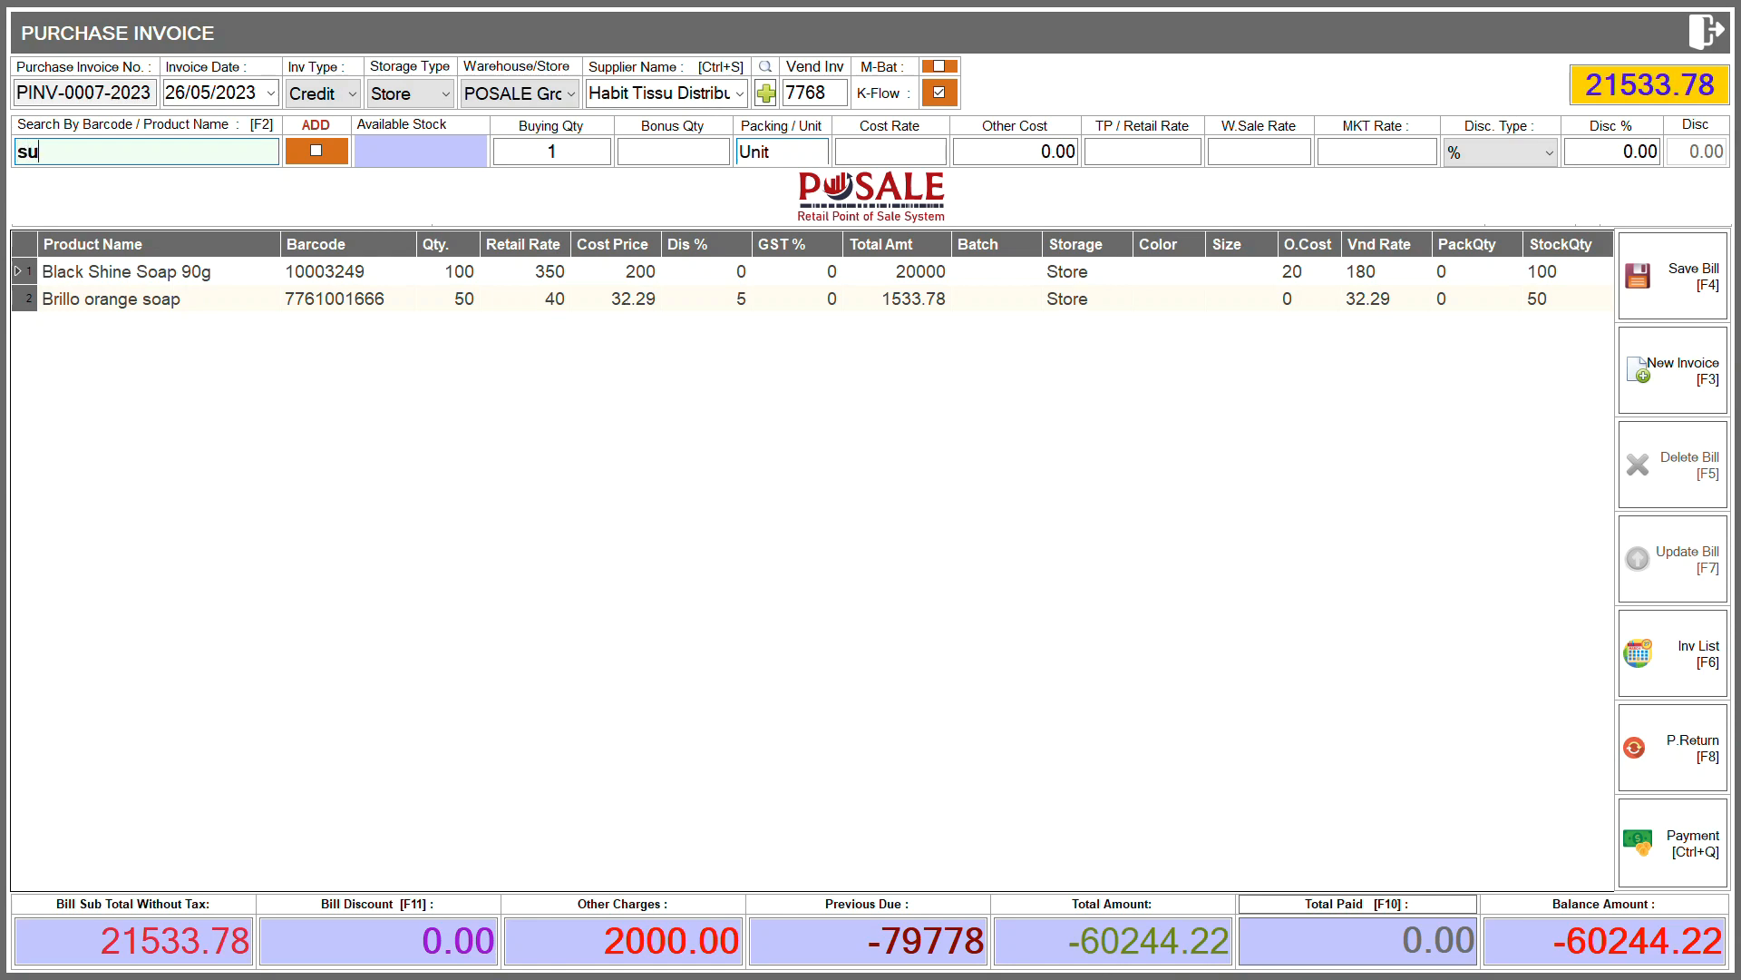
key(Return)
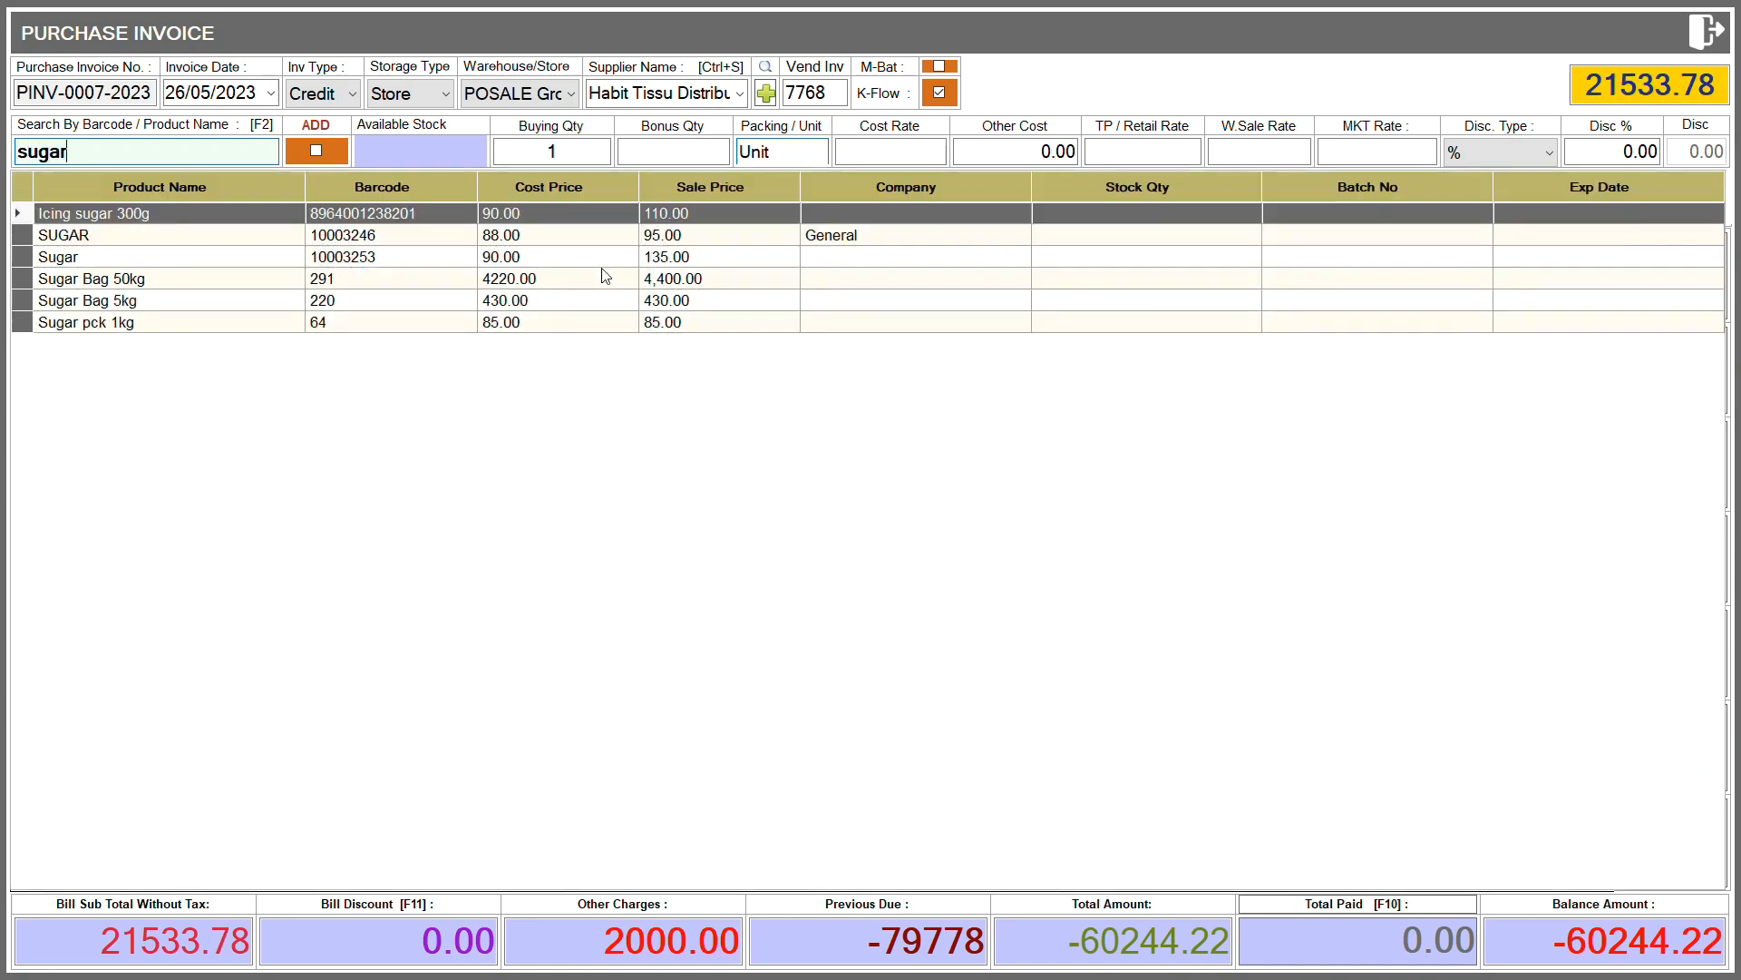
key(Down)
key(Down)
key(Return)
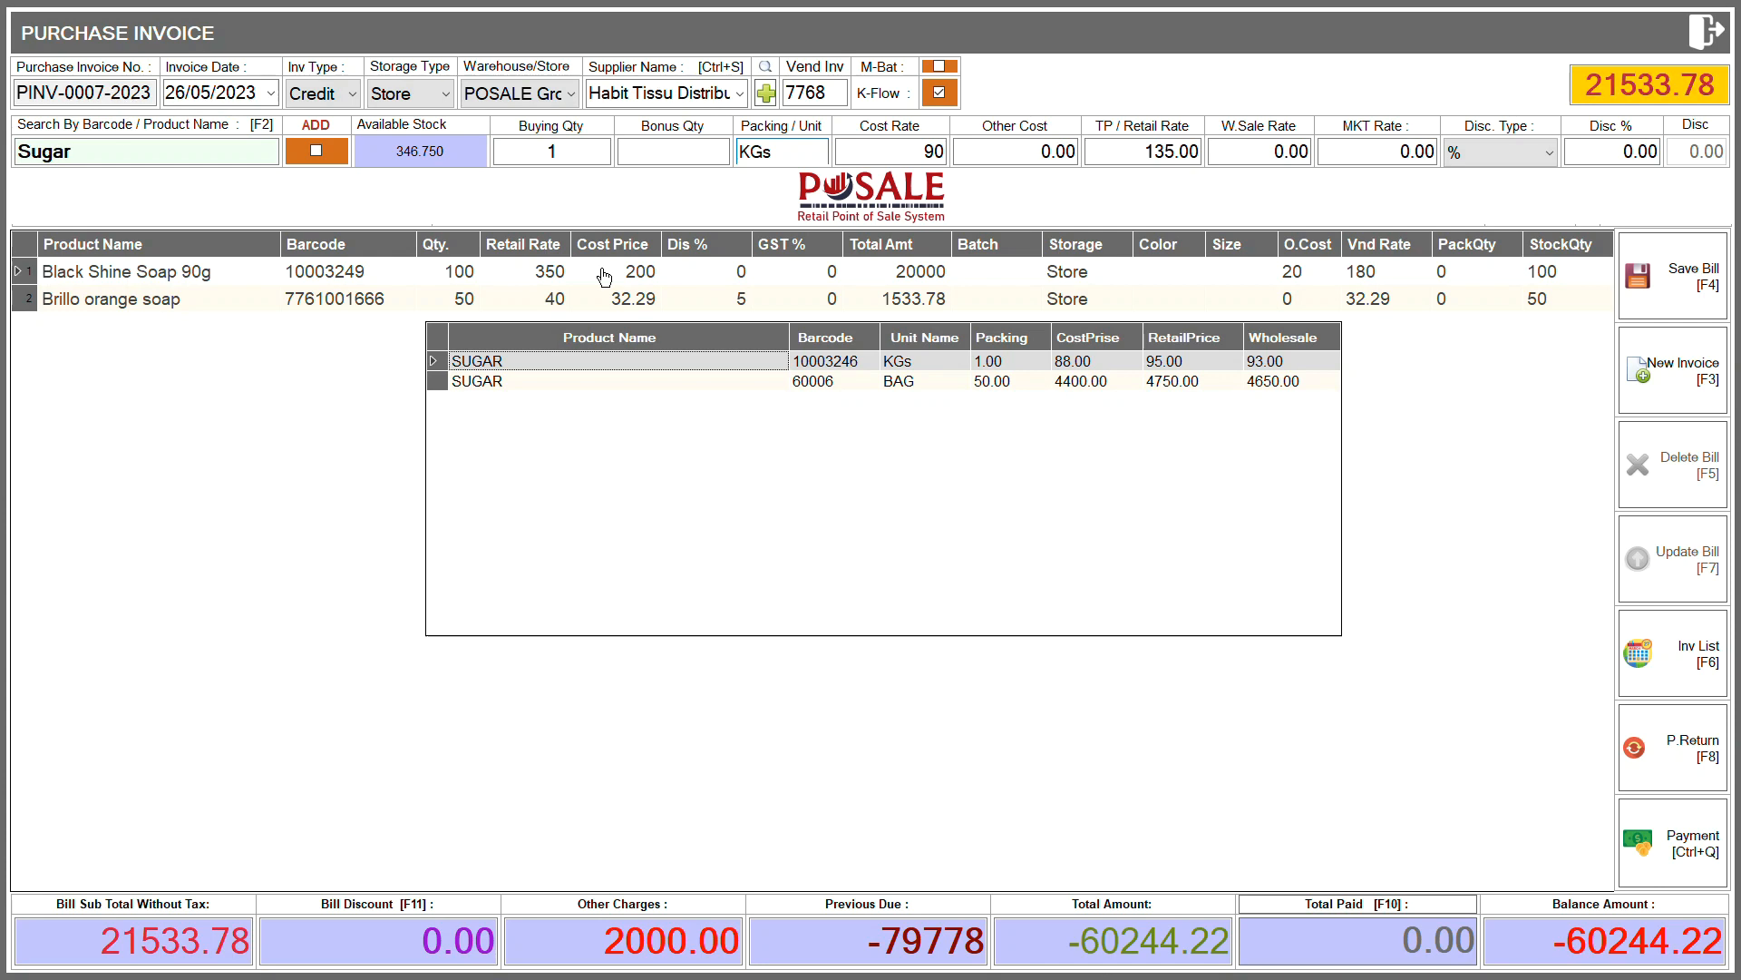
key(Down)
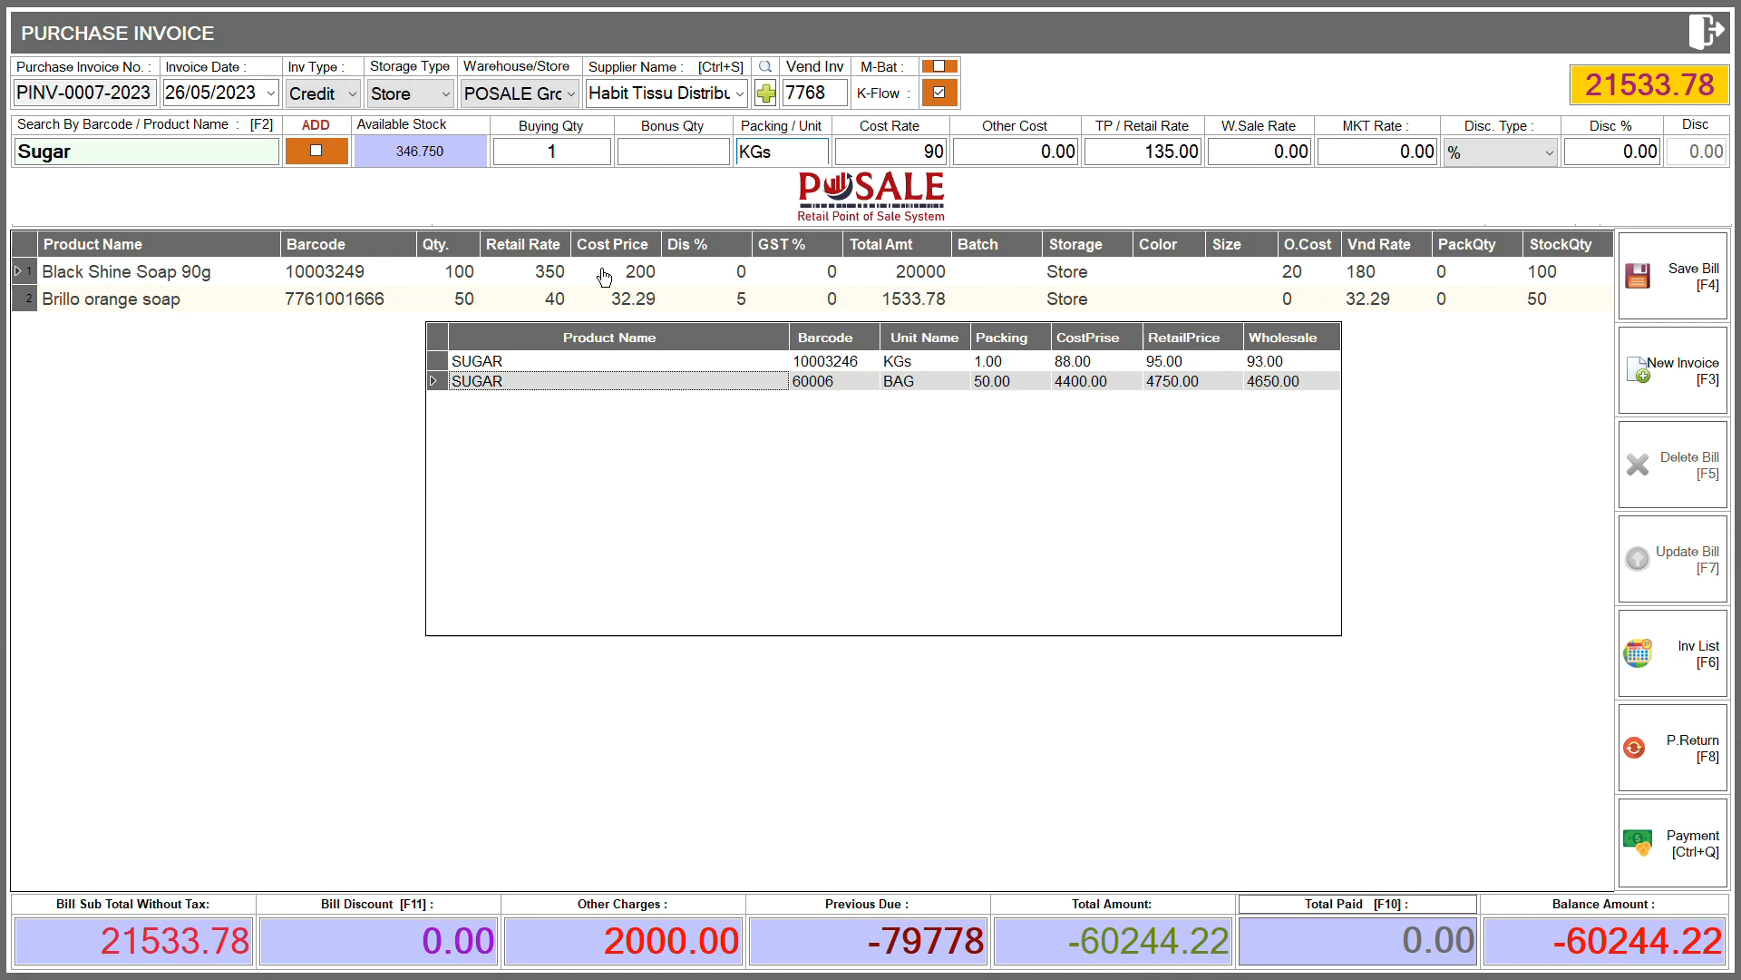
key(Return)
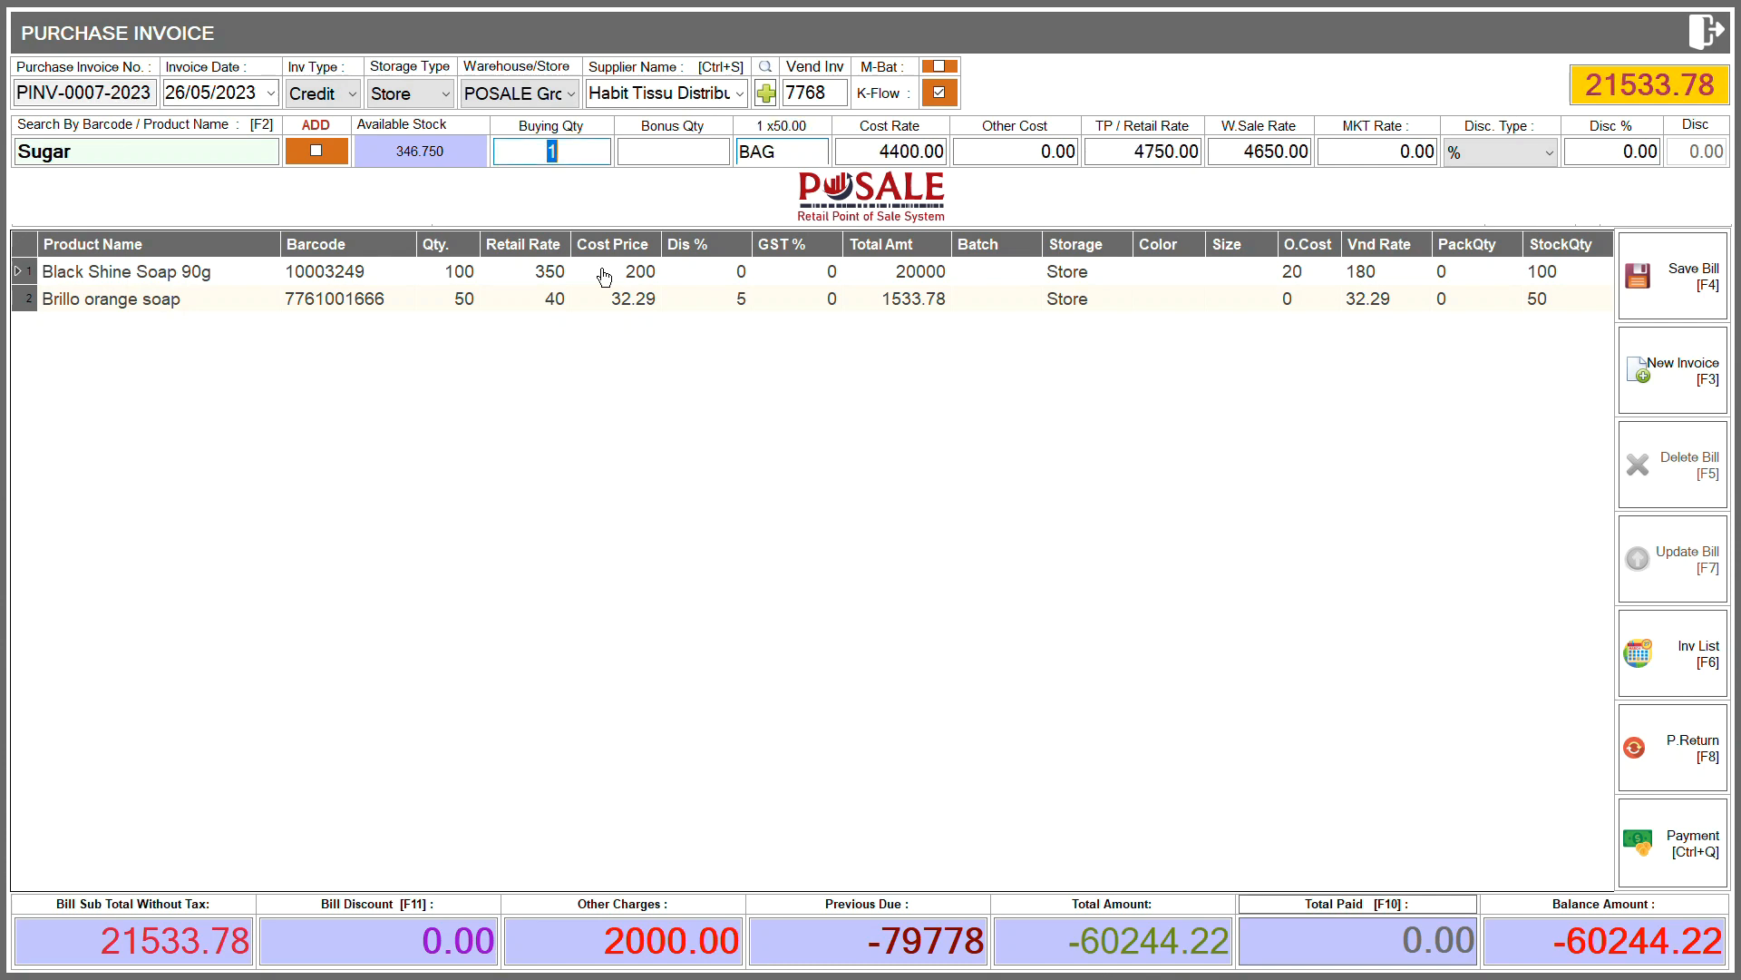
- Add the bagged sugar to the invoice with a buying quantity of 10, keeping the default rates
text(10)
key(Return)
key(Return)
key(Return)
key(Return)
key(Return)
key(Return)
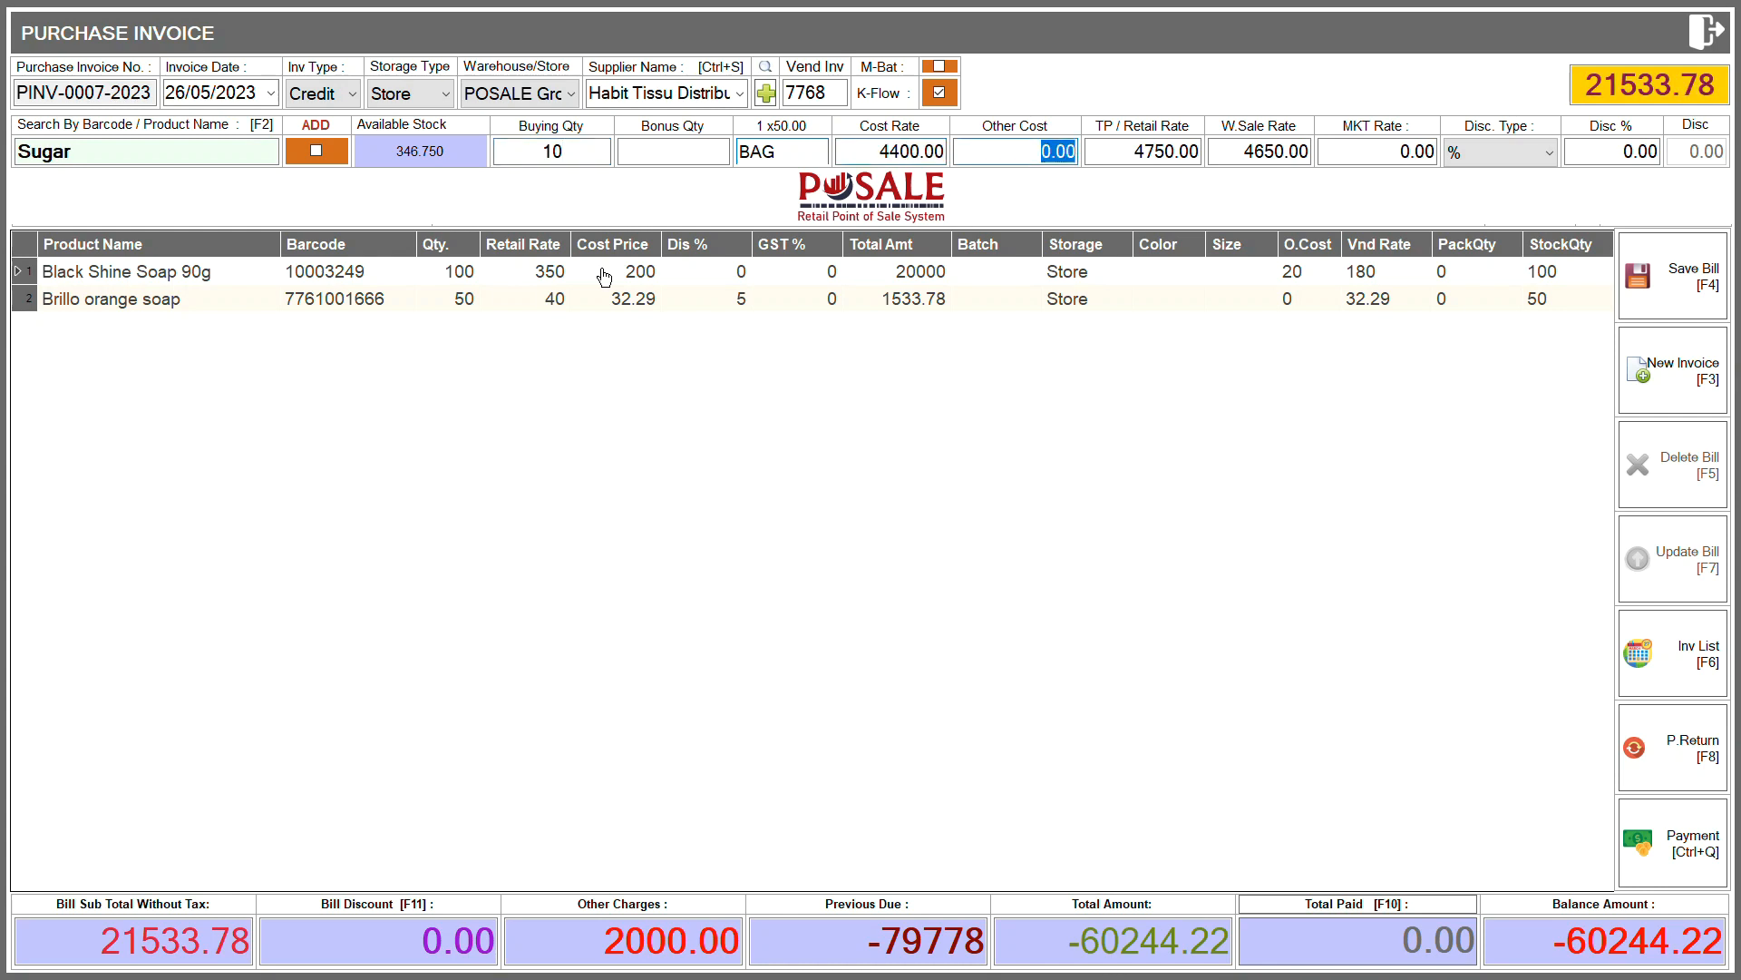
key(Return)
key(Return)
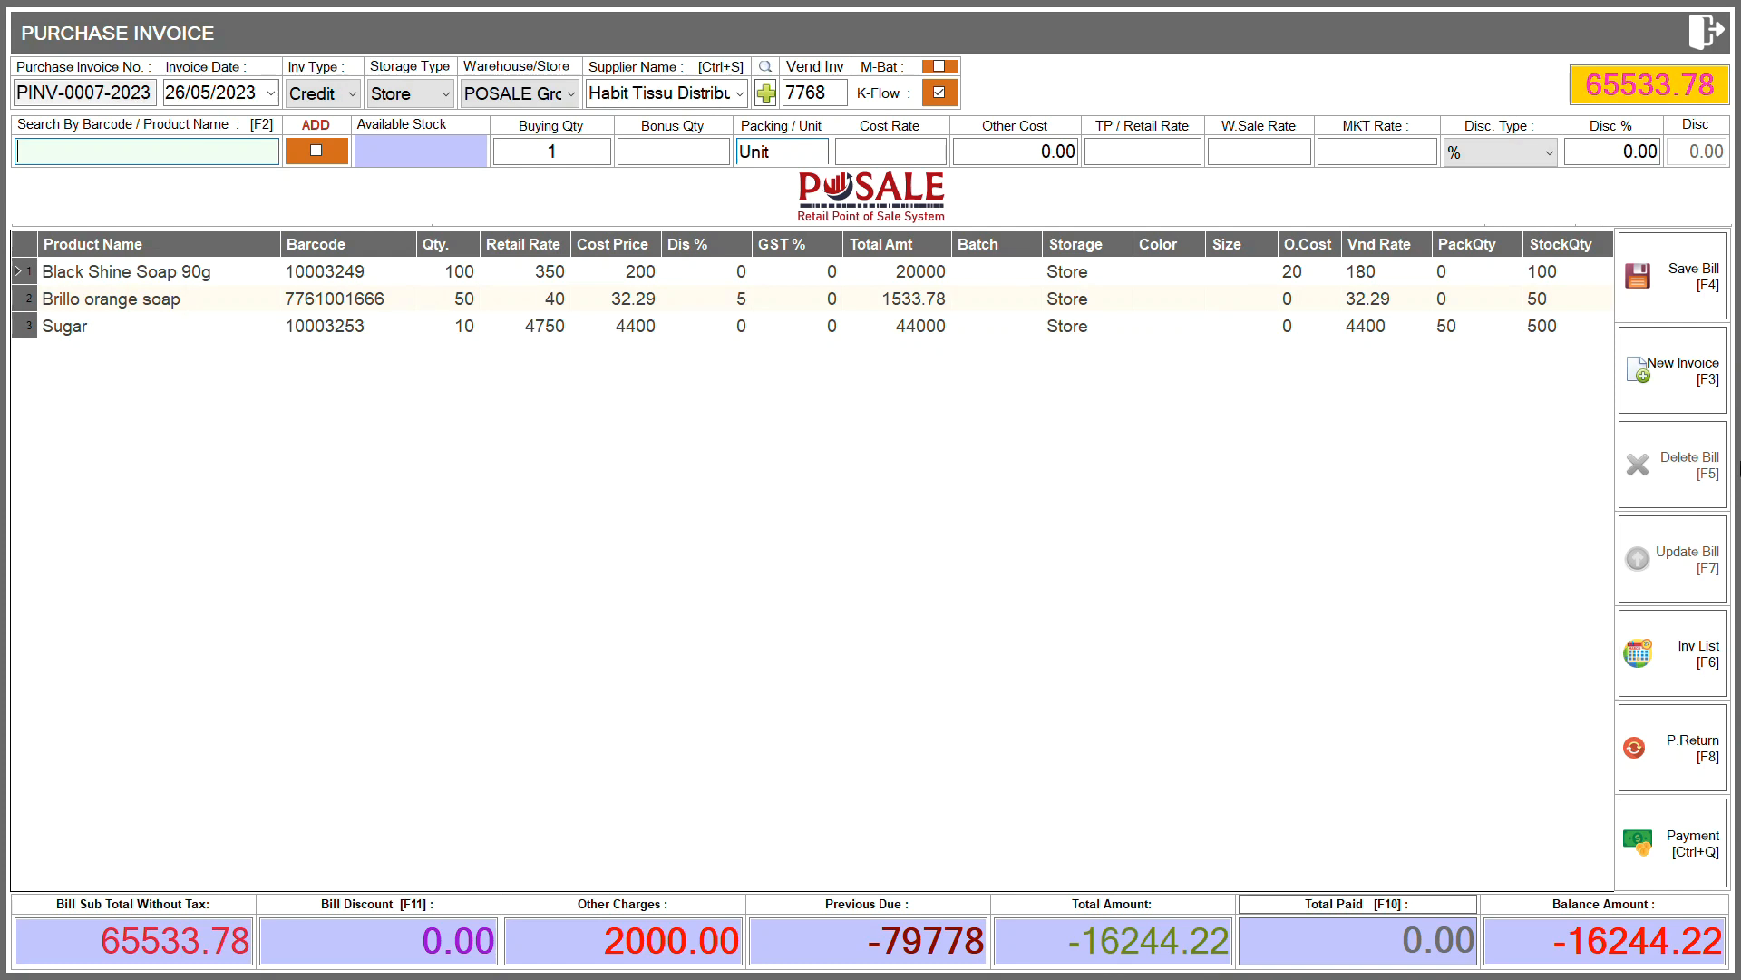
- Try the Cash invoice type with the total paid amount selected, and restore the Credit type
click(339, 96)
click(308, 119)
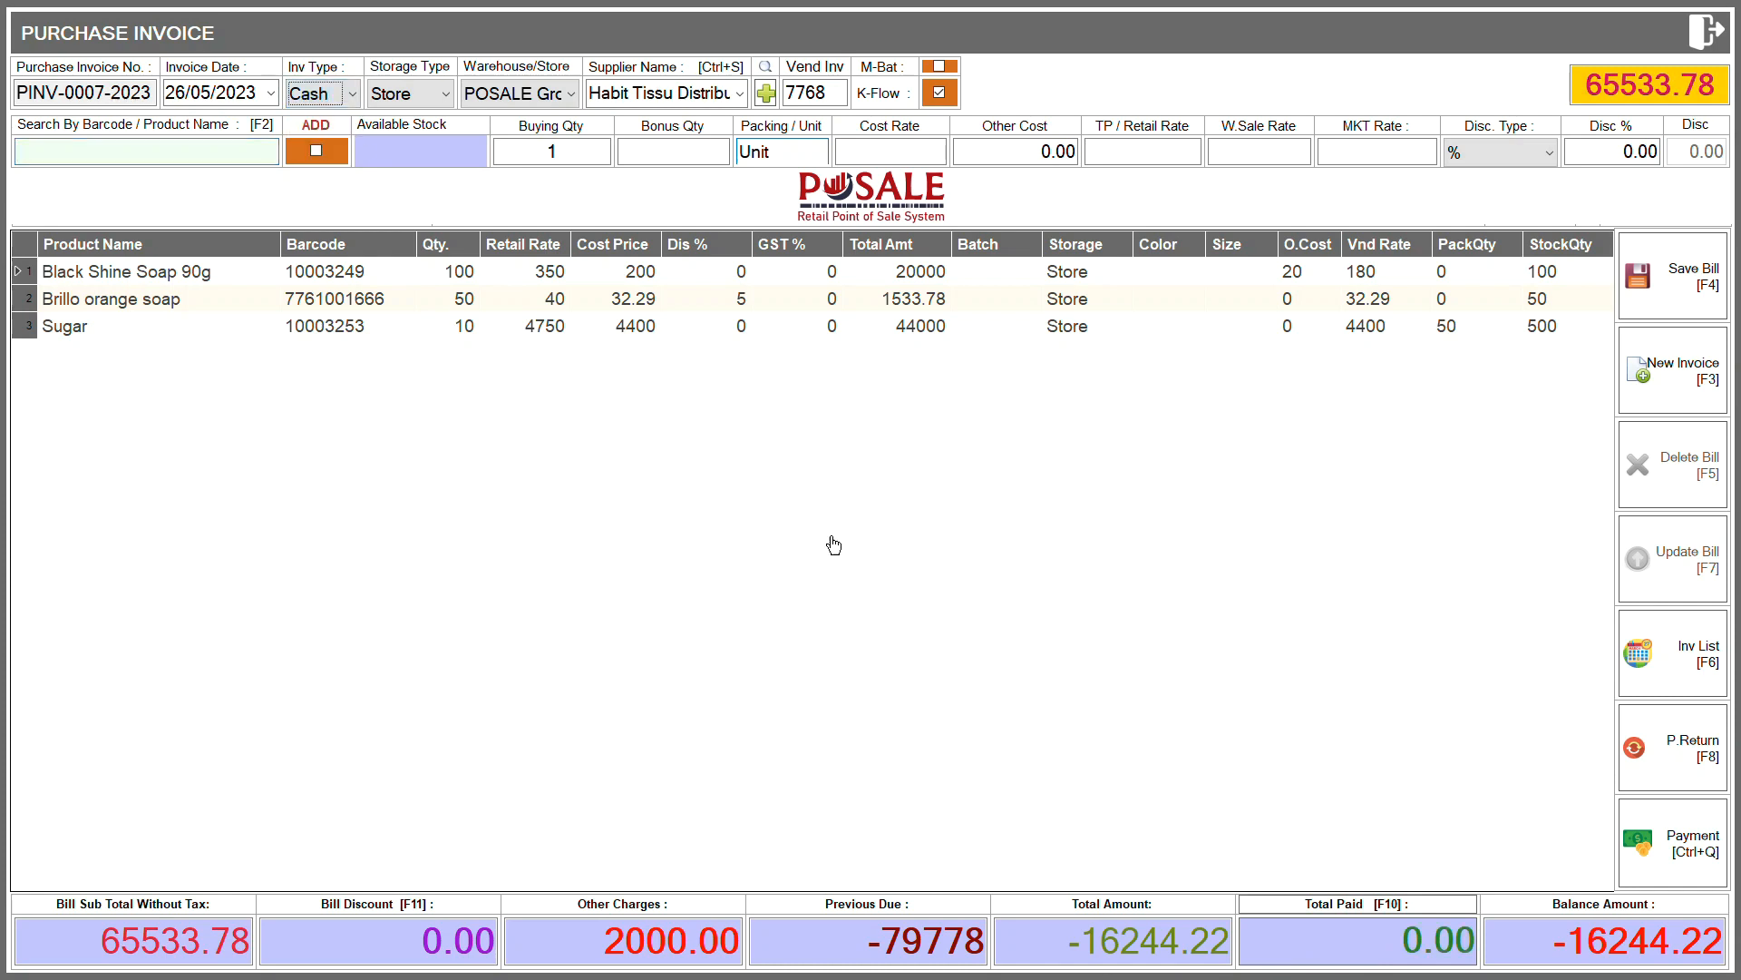
drag(1397, 943, 1488, 952)
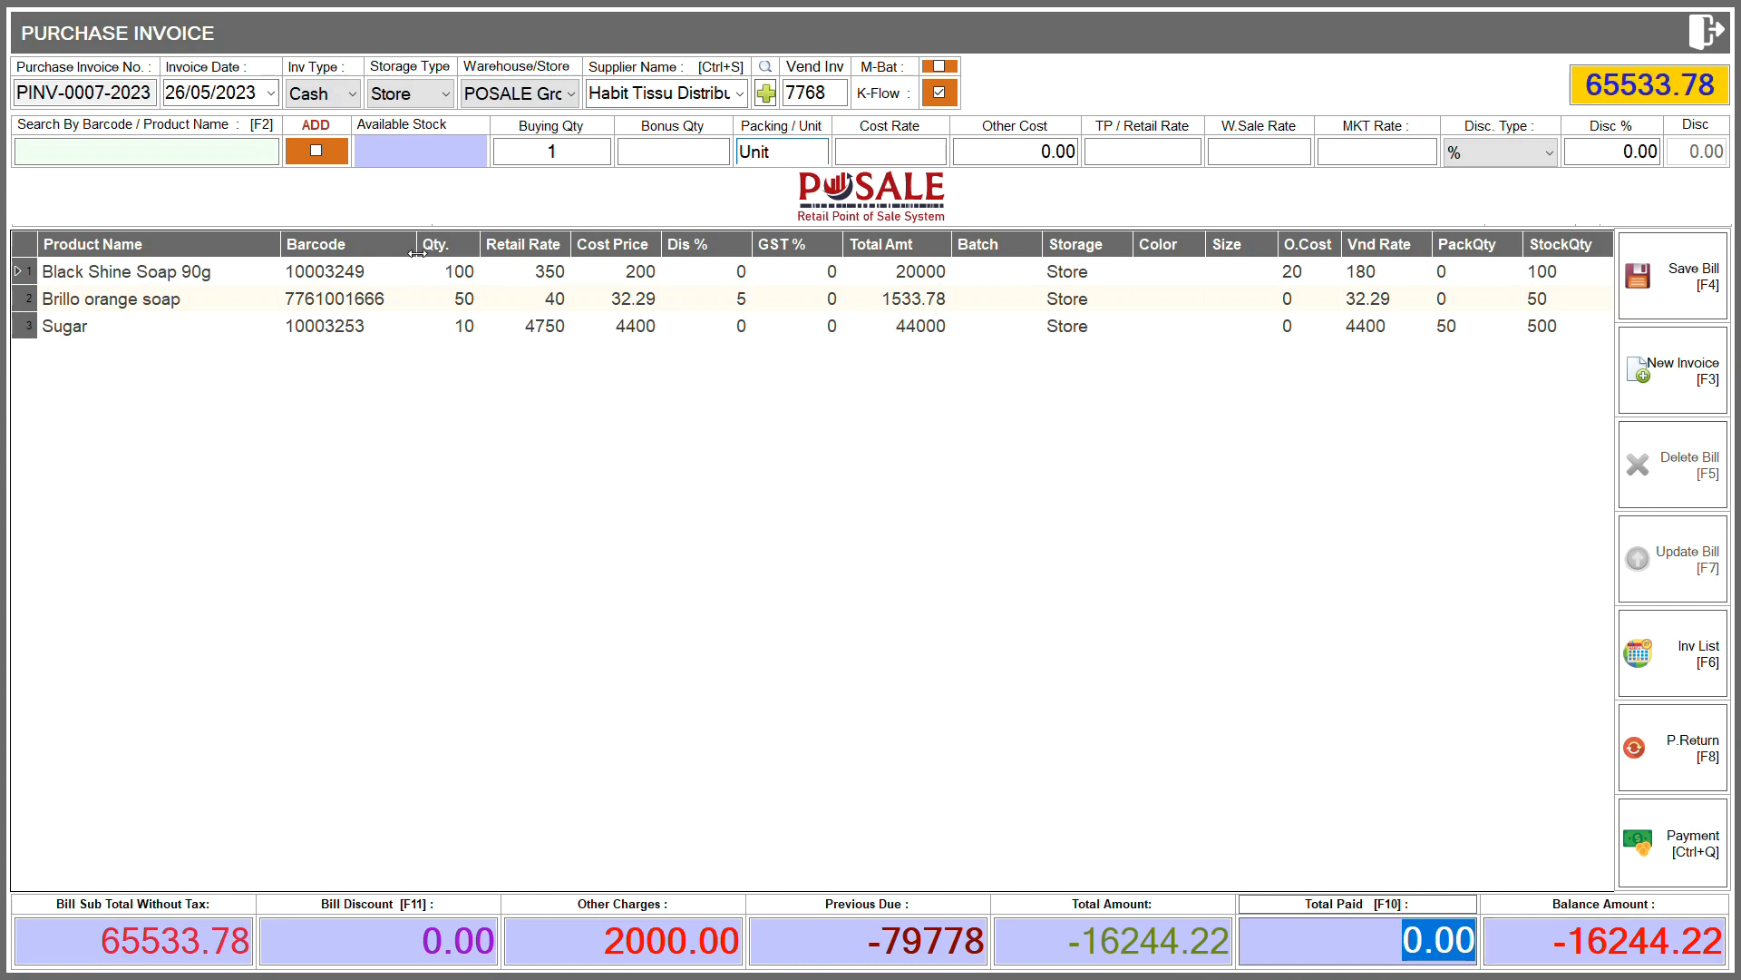
click(322, 96)
click(323, 143)
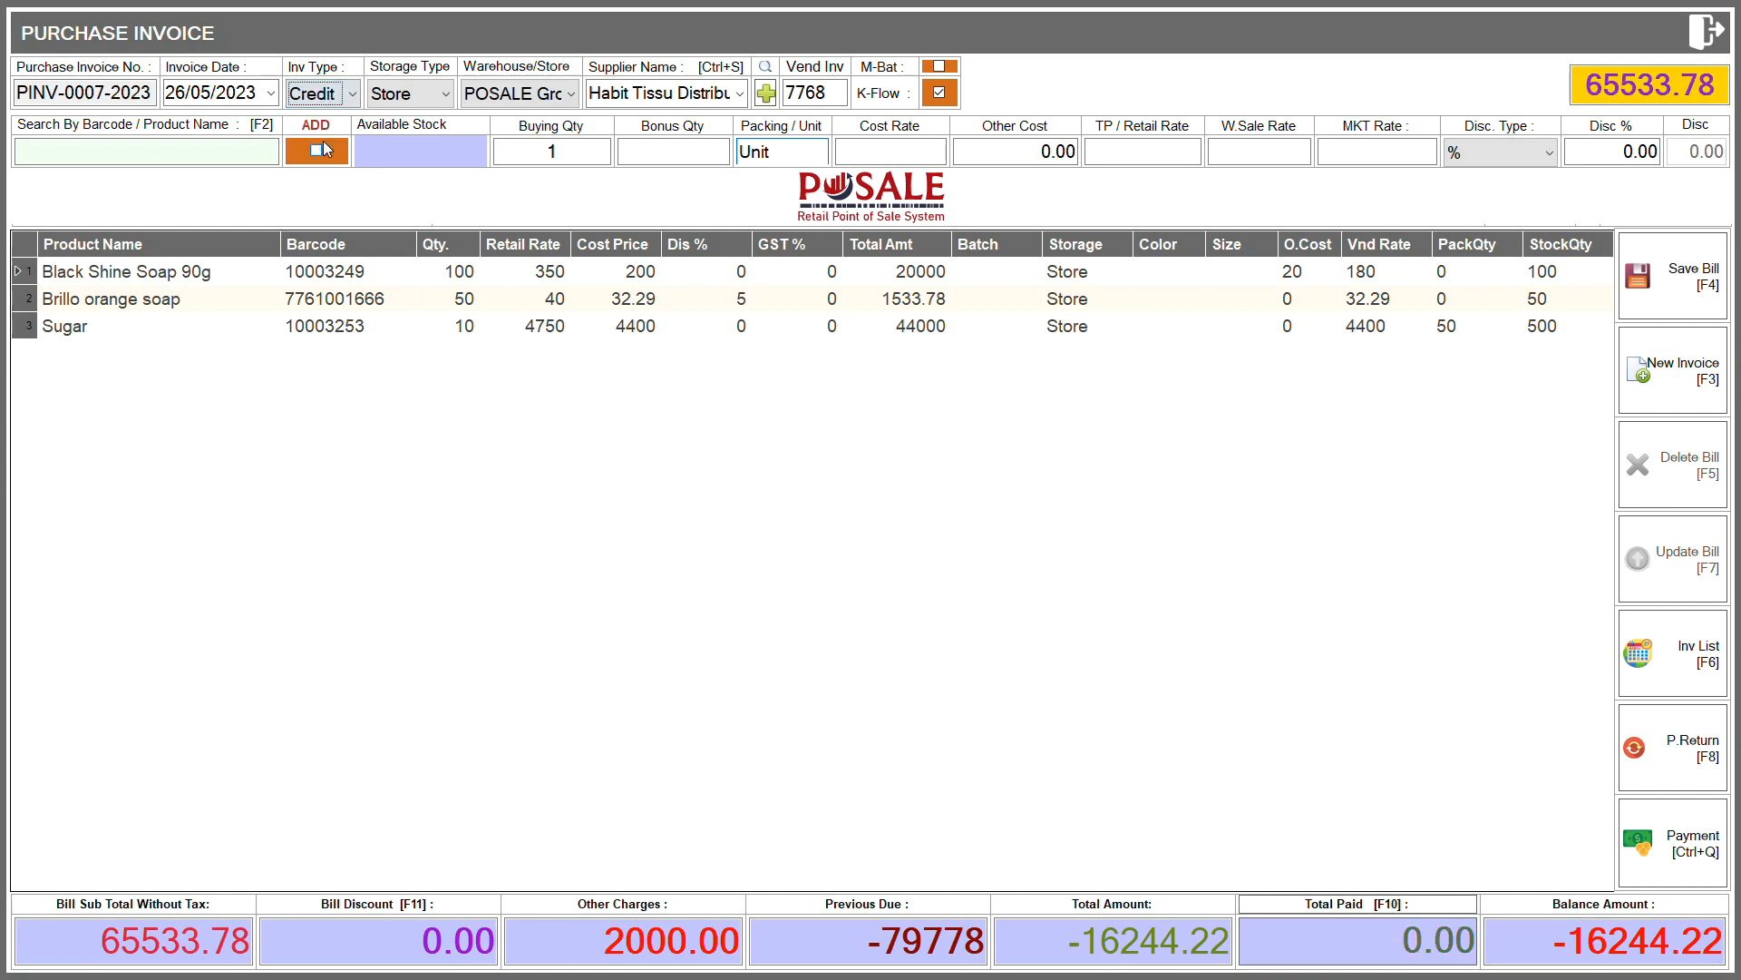
- Save the purchase invoice without printing it
click(1692, 296)
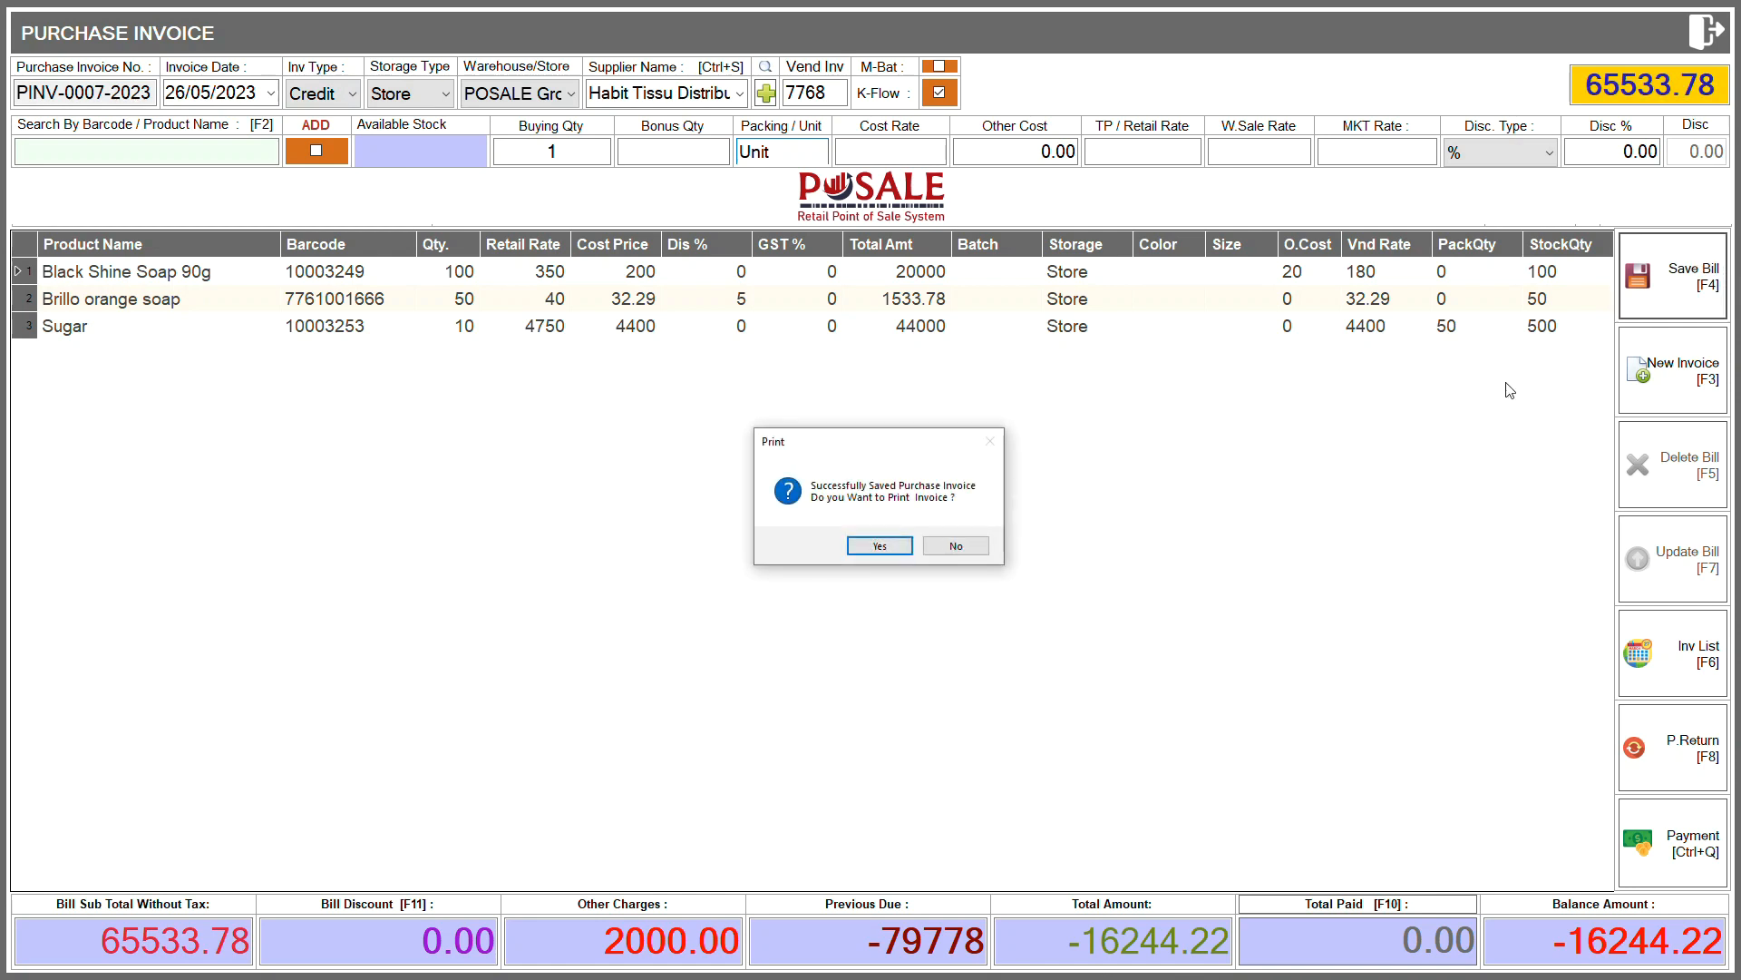
click(950, 545)
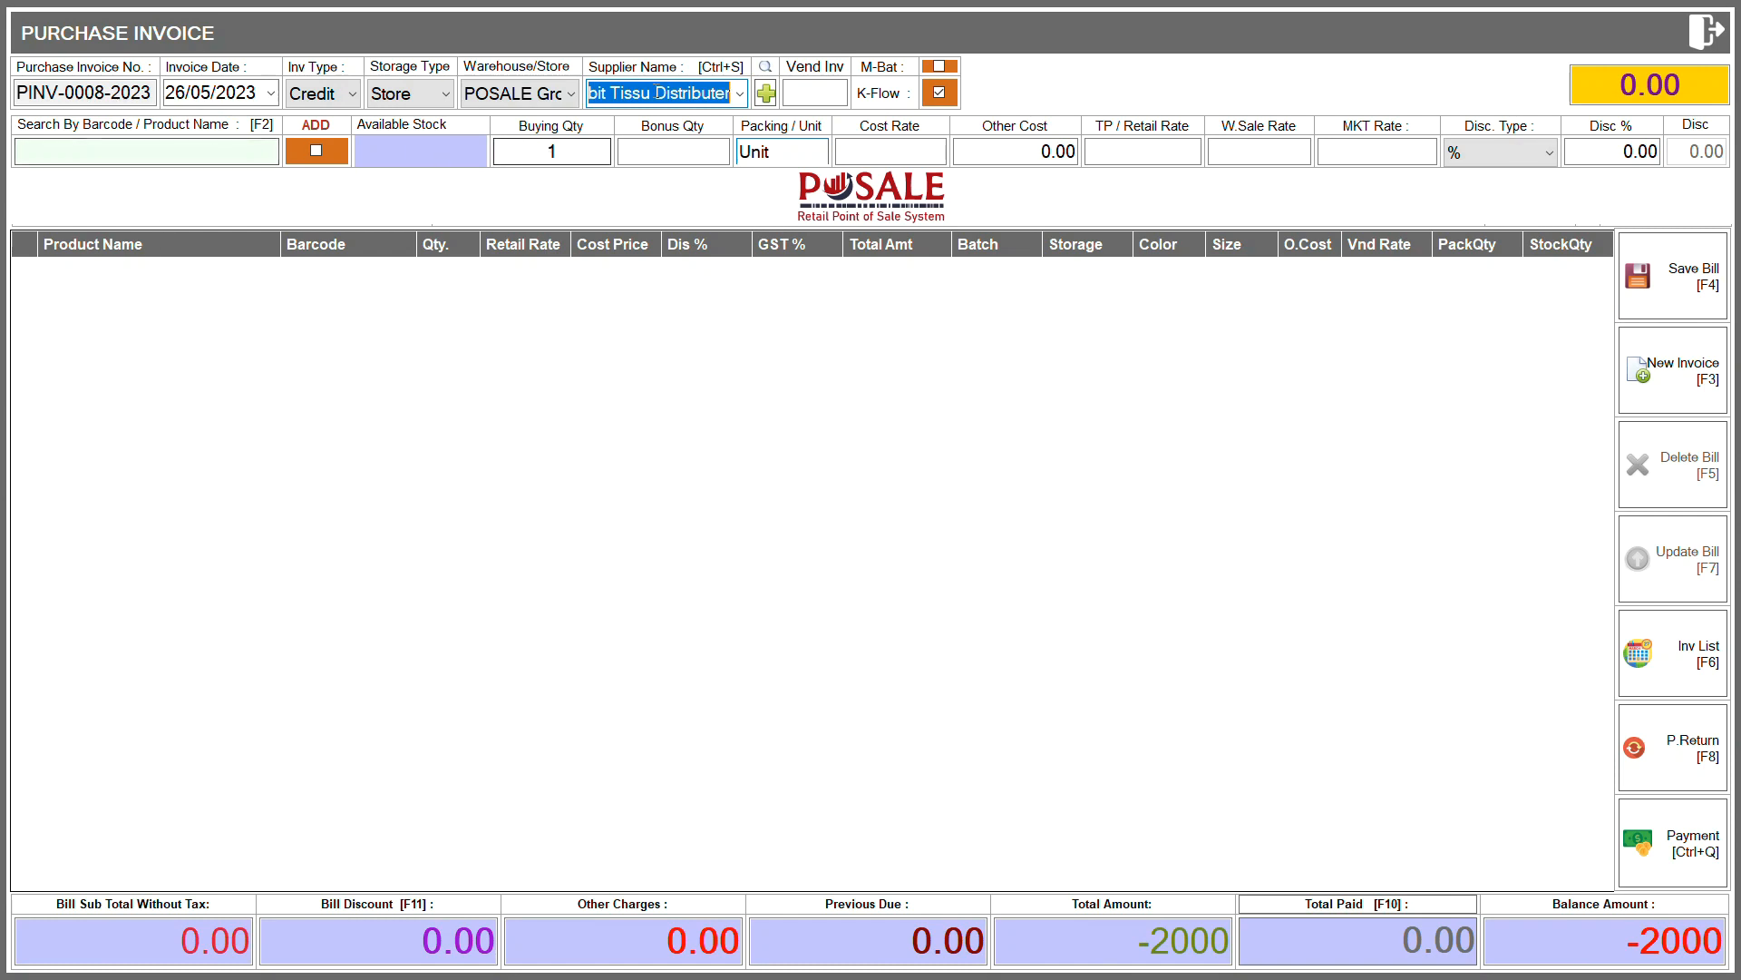
- Choose Liver Brother Kharian as the supplier of the new invoice, and view and close the product registration form
click(740, 93)
click(660, 294)
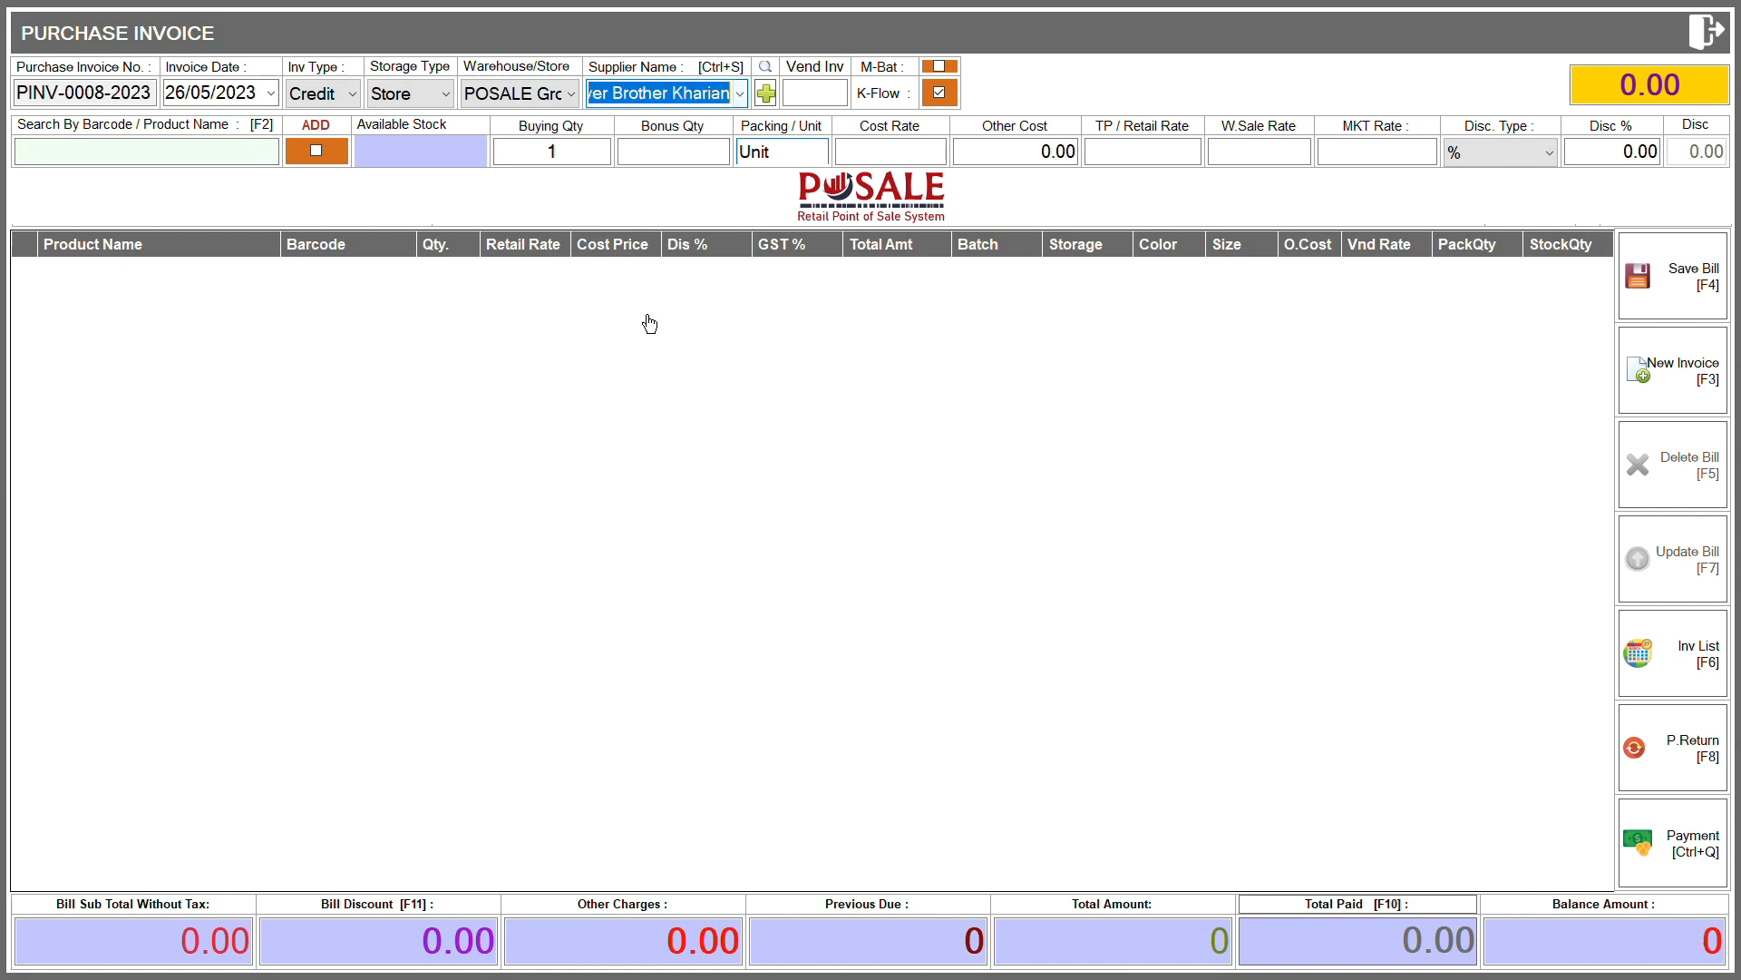
click(258, 155)
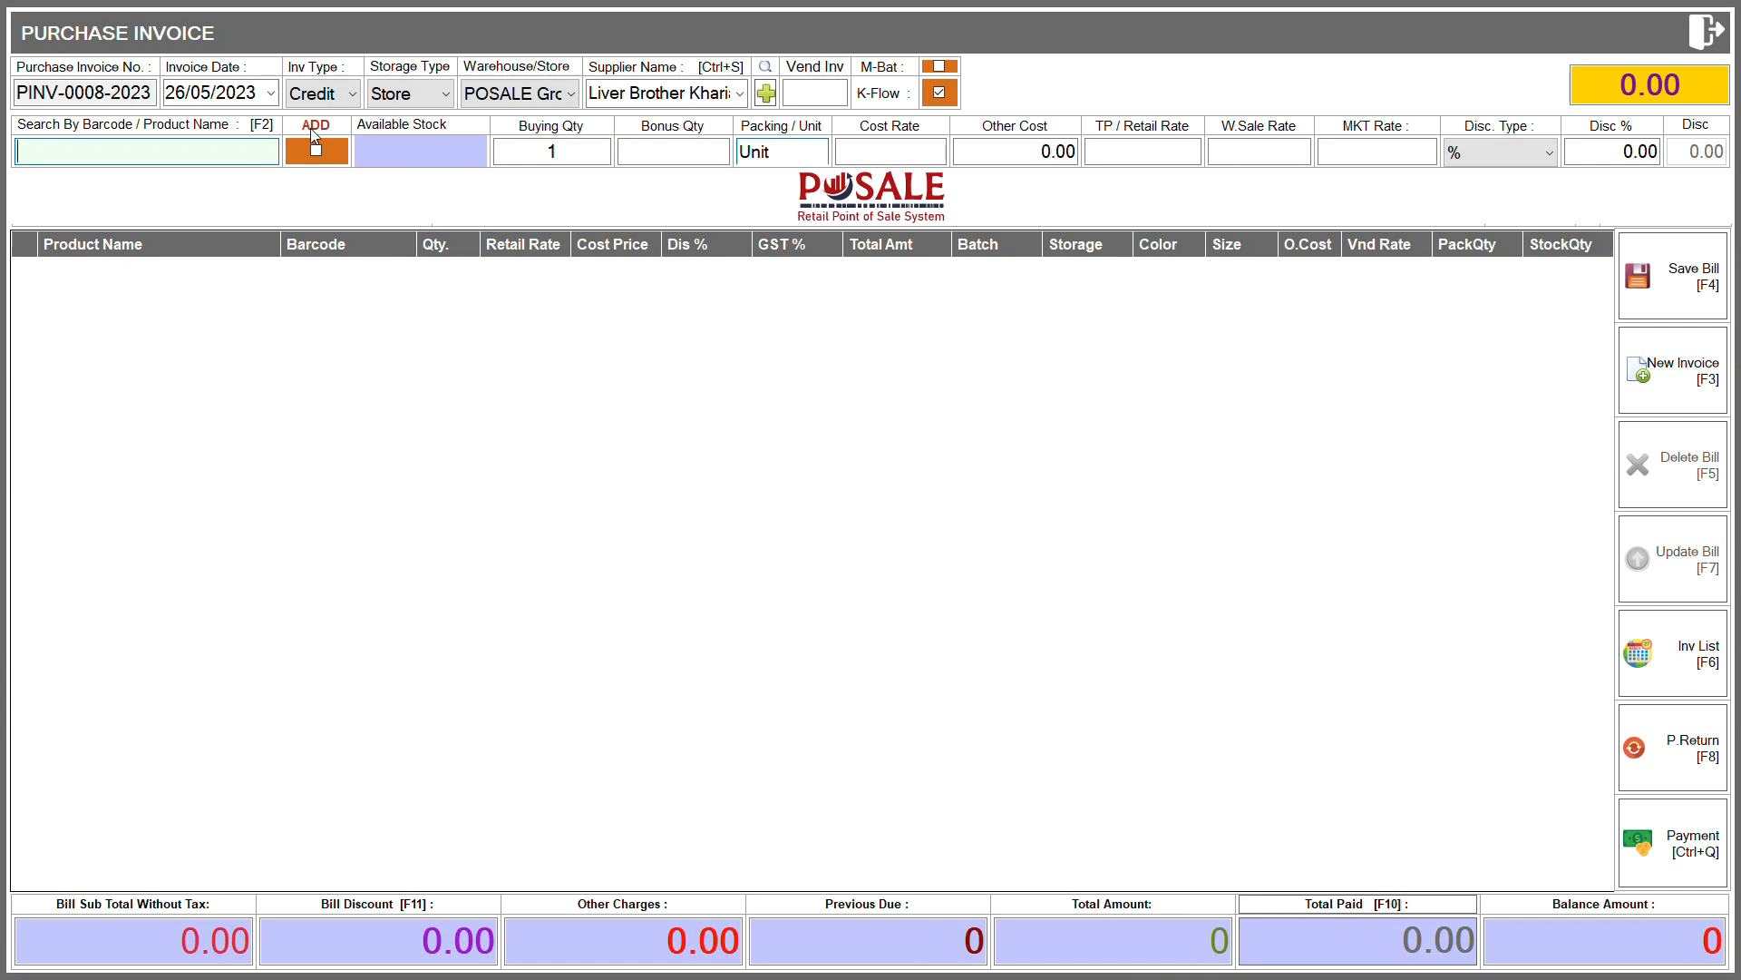
click(323, 126)
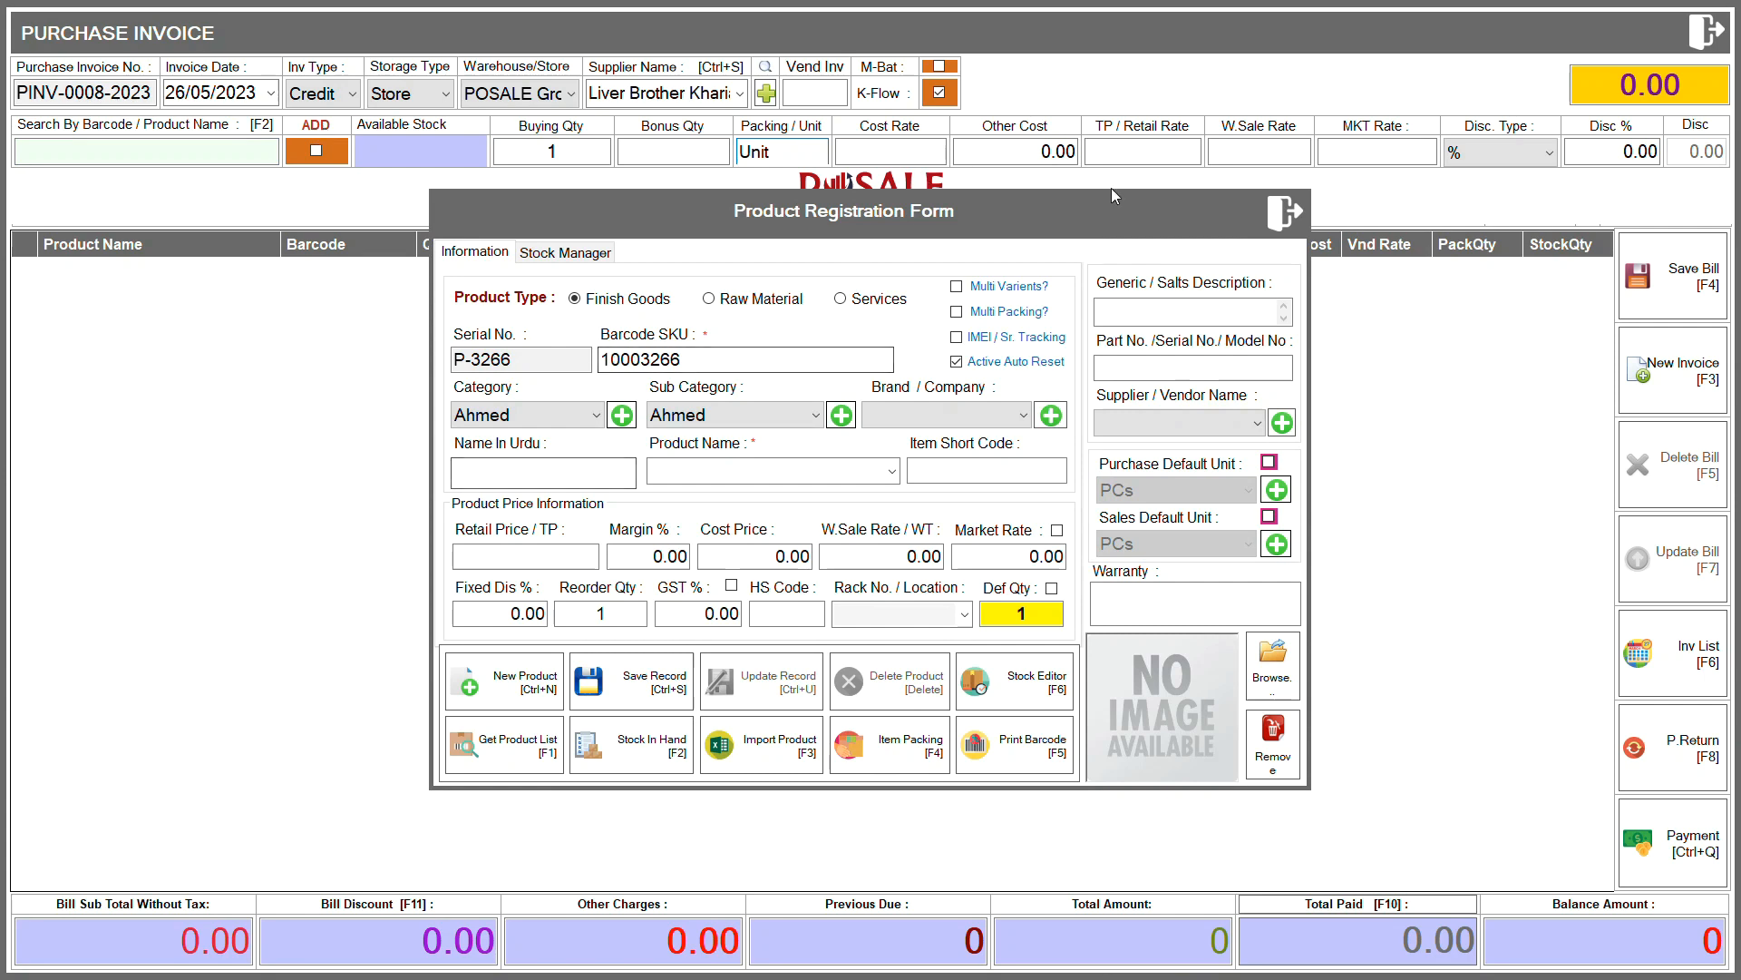
click(1276, 220)
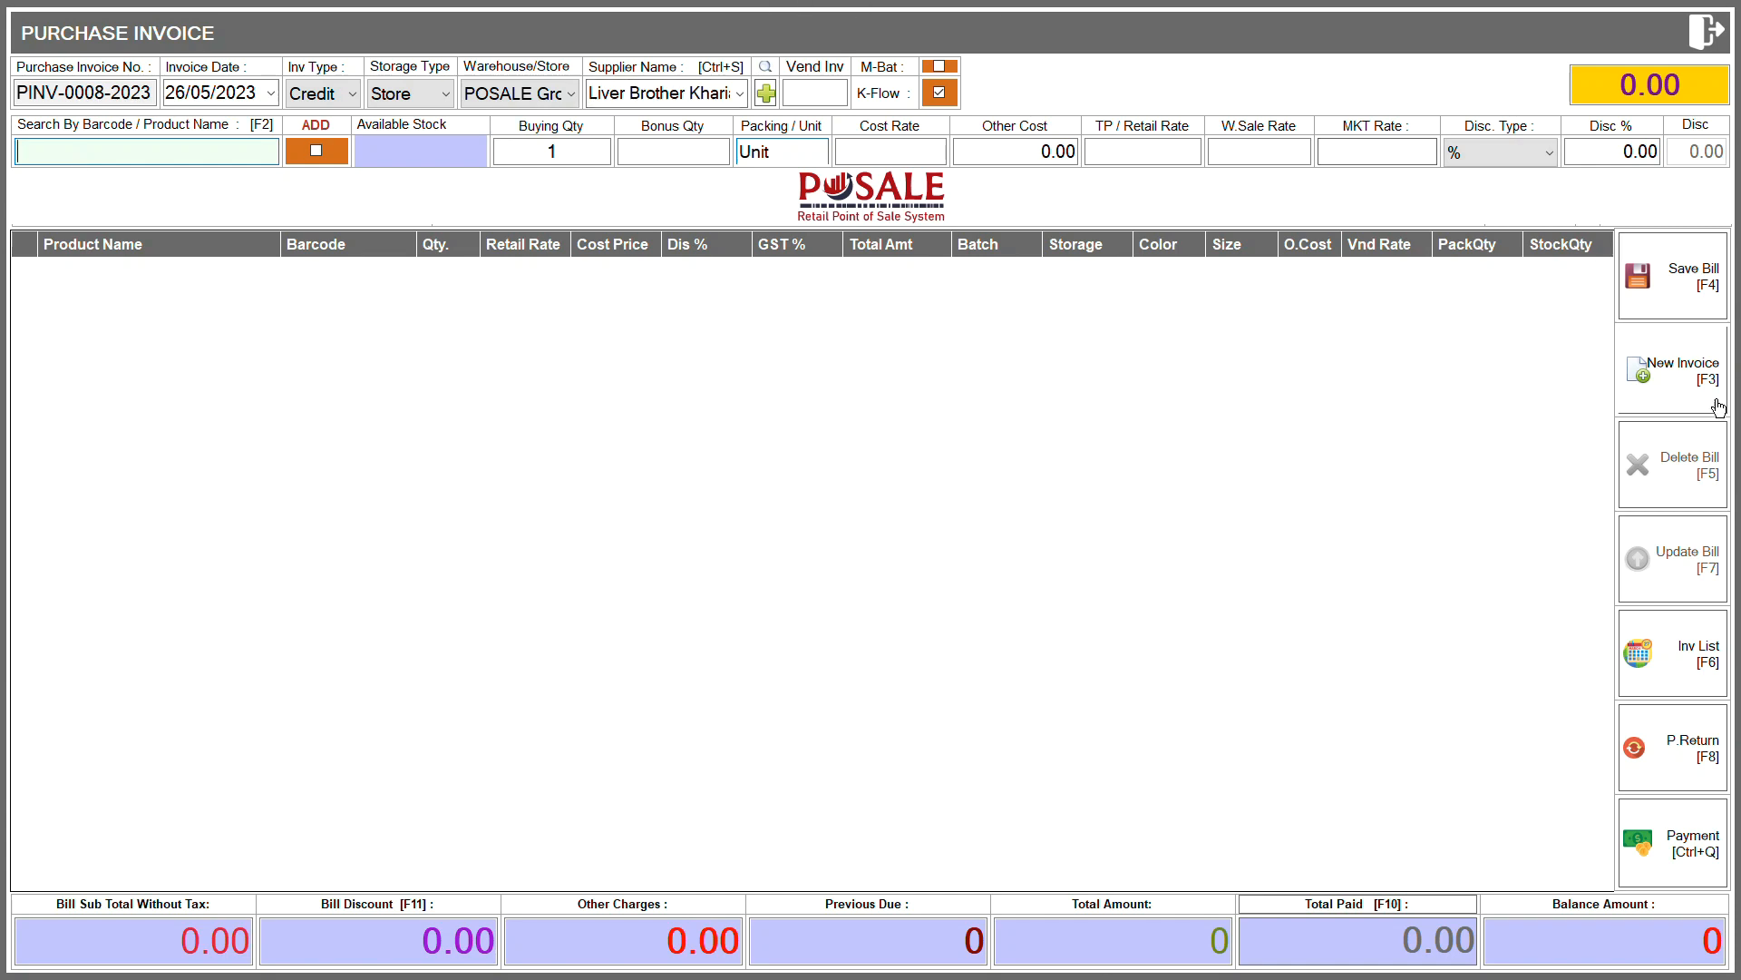
- Open the saved credit purchase from the invoice list for 26/05/2023, and return to a blank new invoice
click(1702, 680)
click(313, 107)
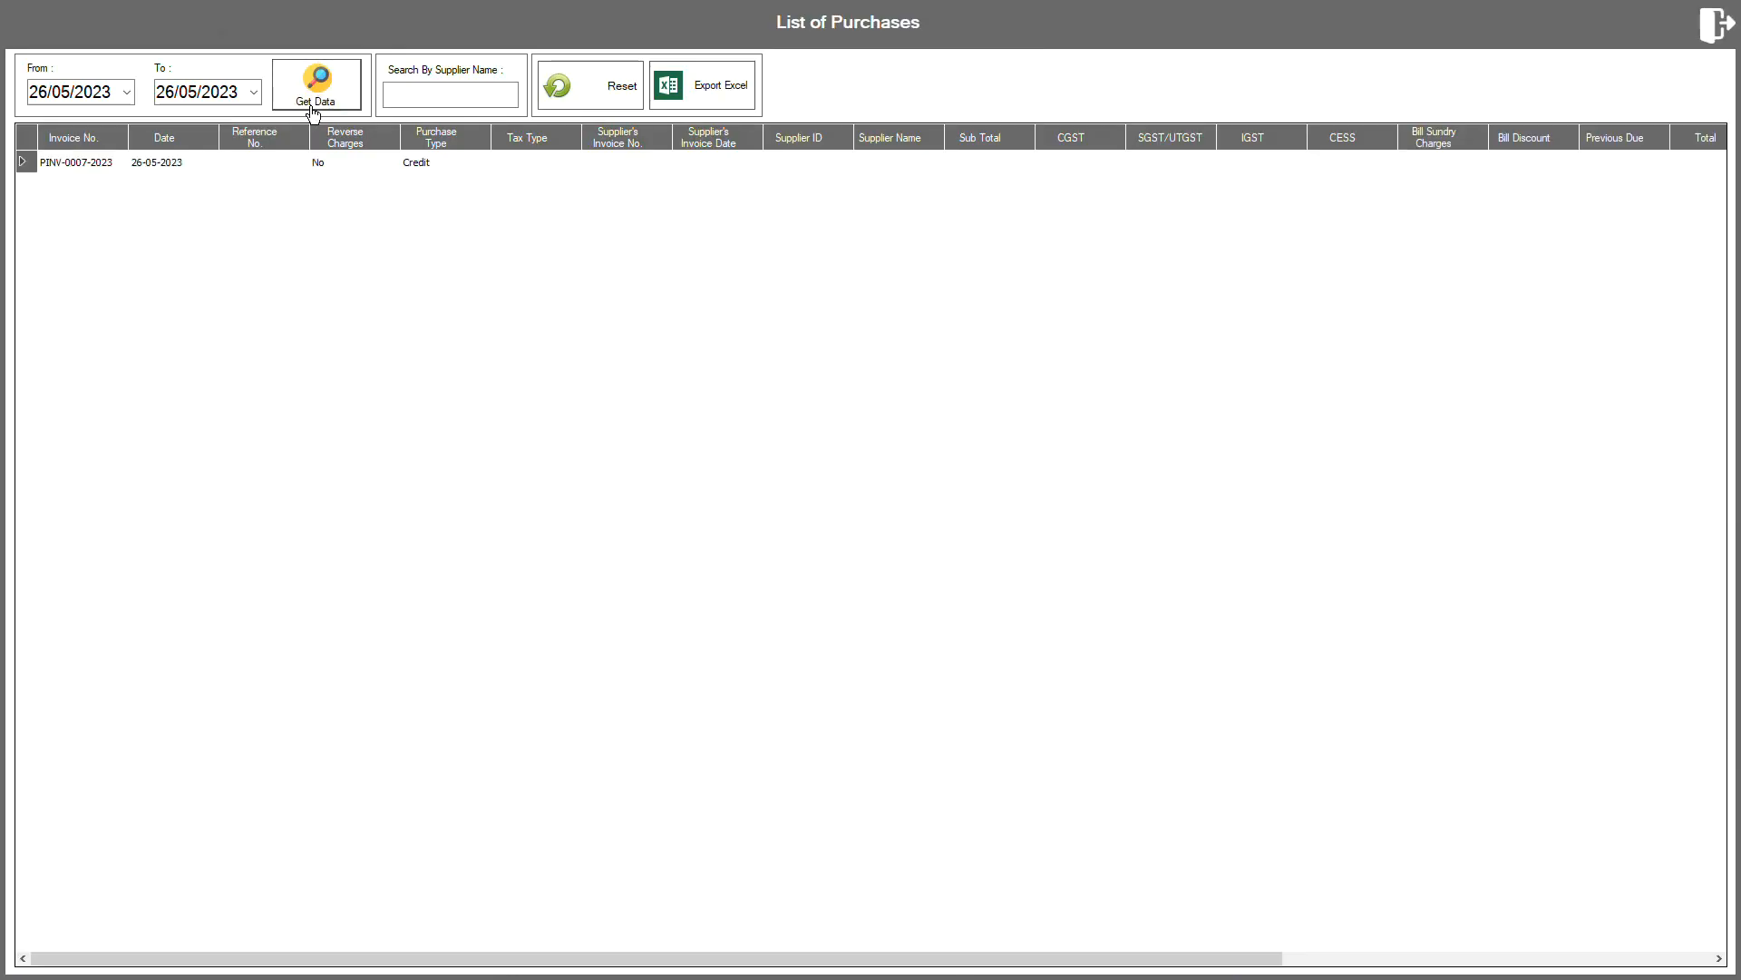
double_click(165, 165)
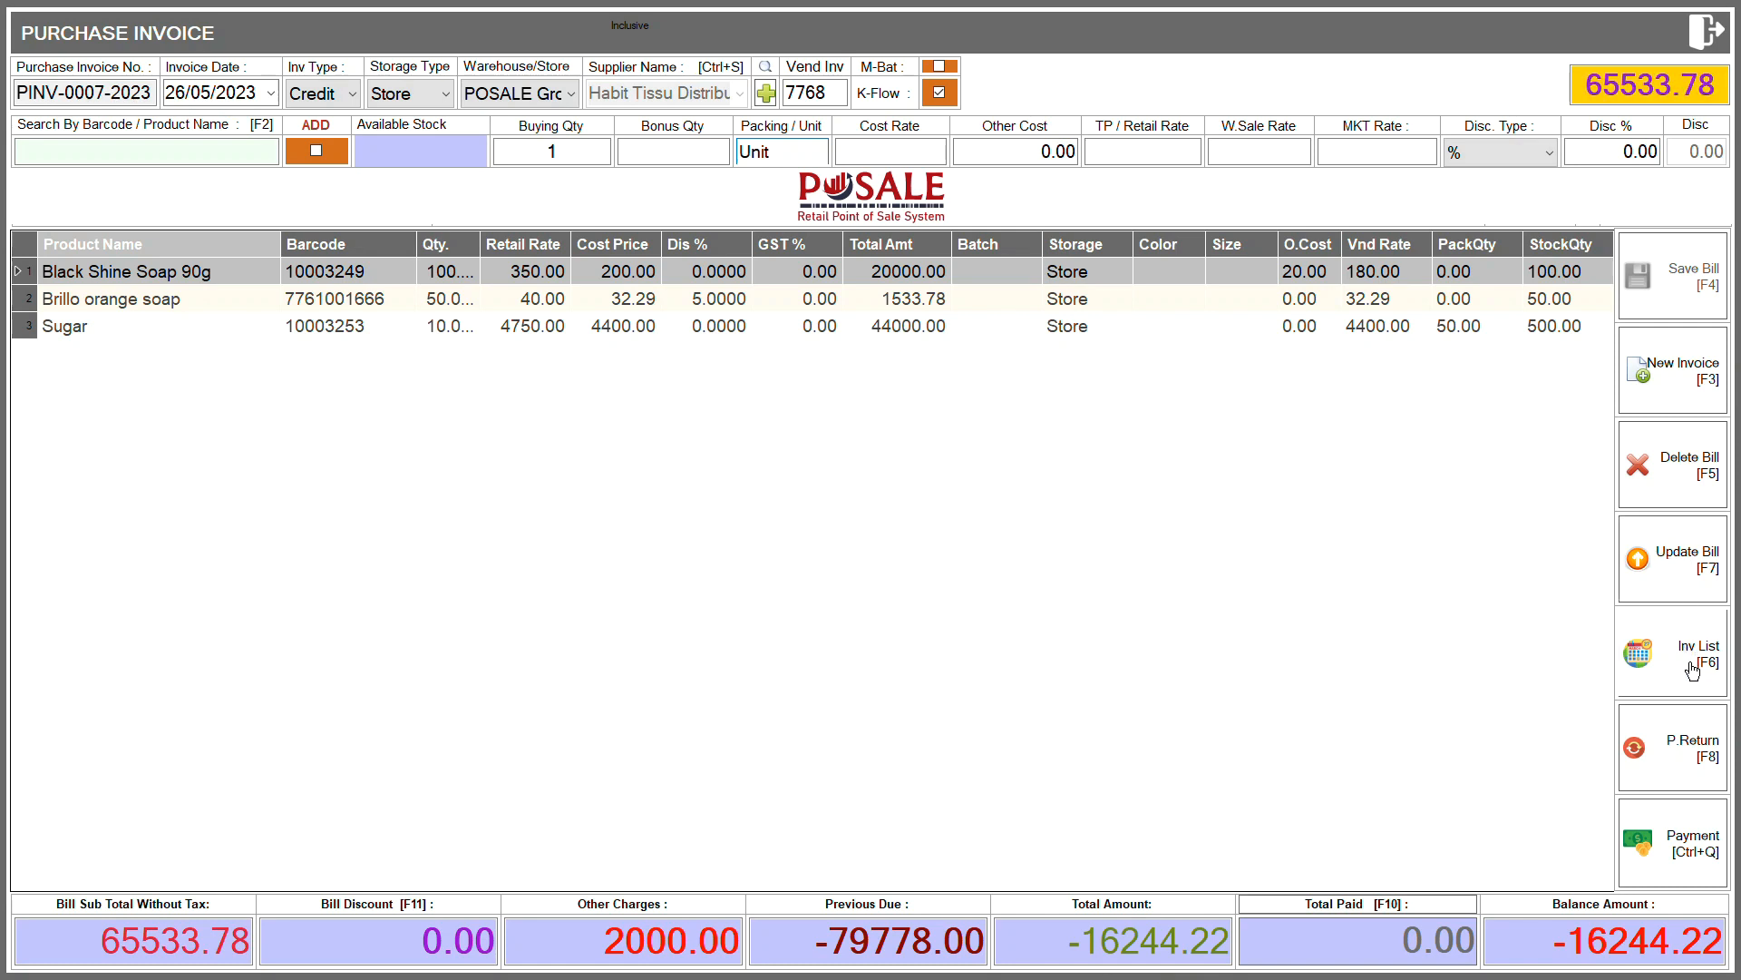
click(1675, 375)
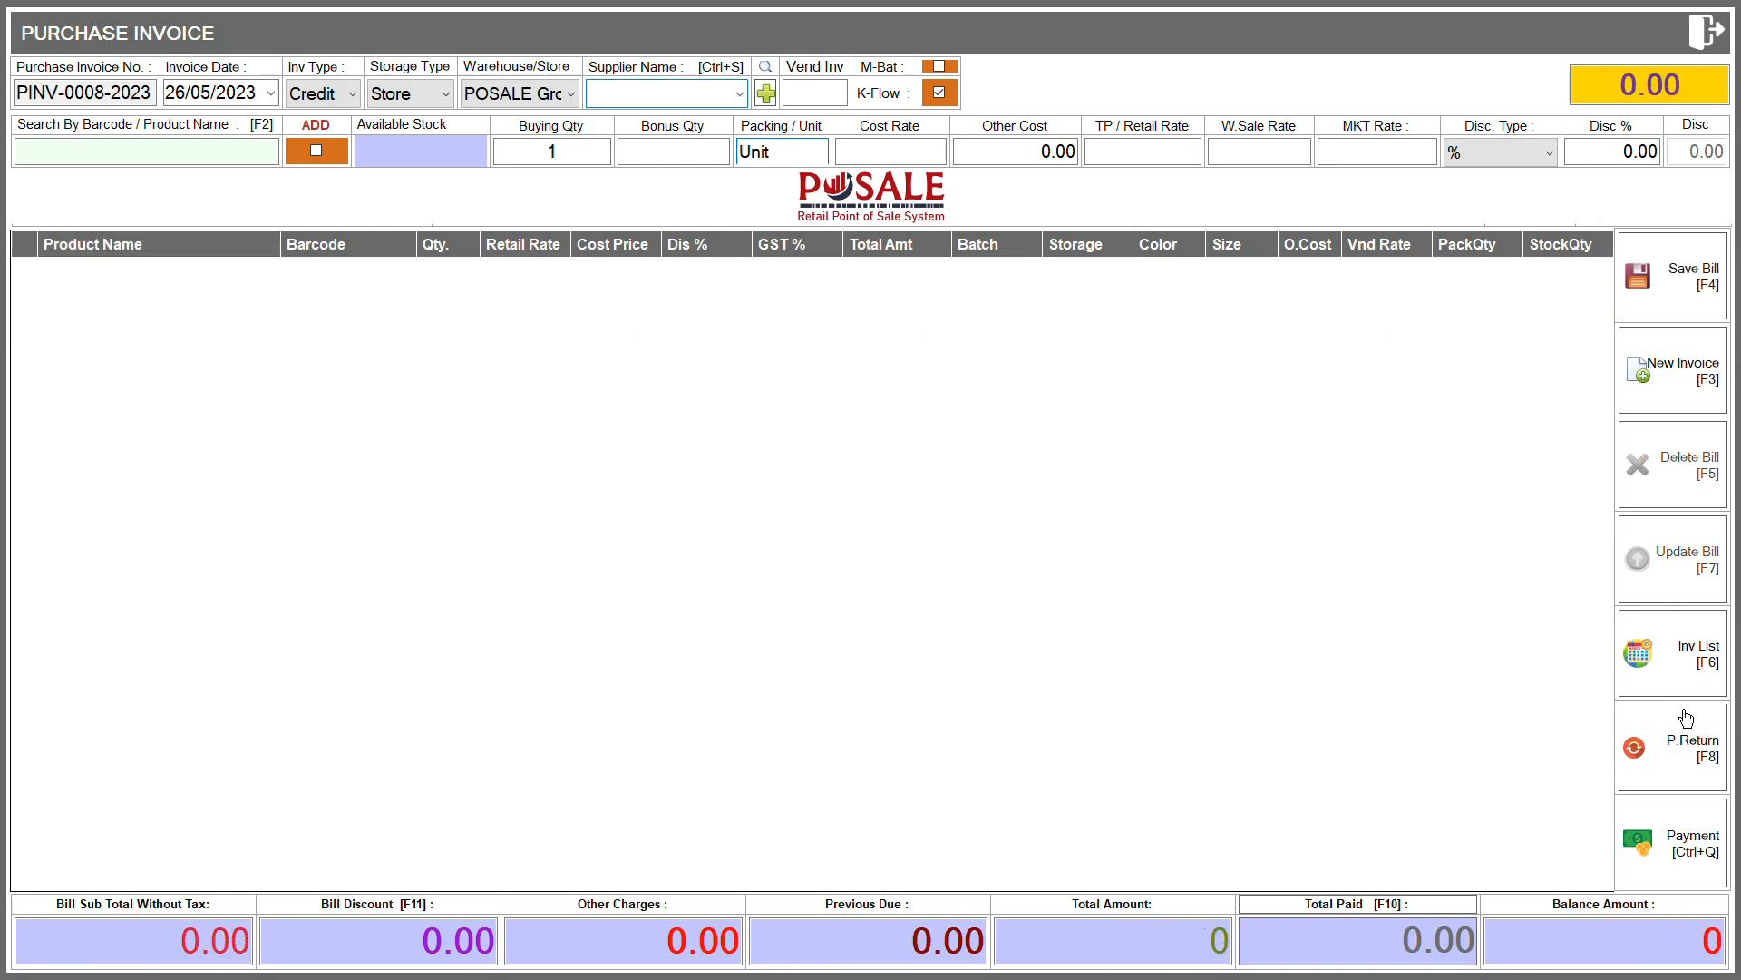
- View the bill-wise purchase return form and the supplier payment entry form, closing each one
click(1687, 749)
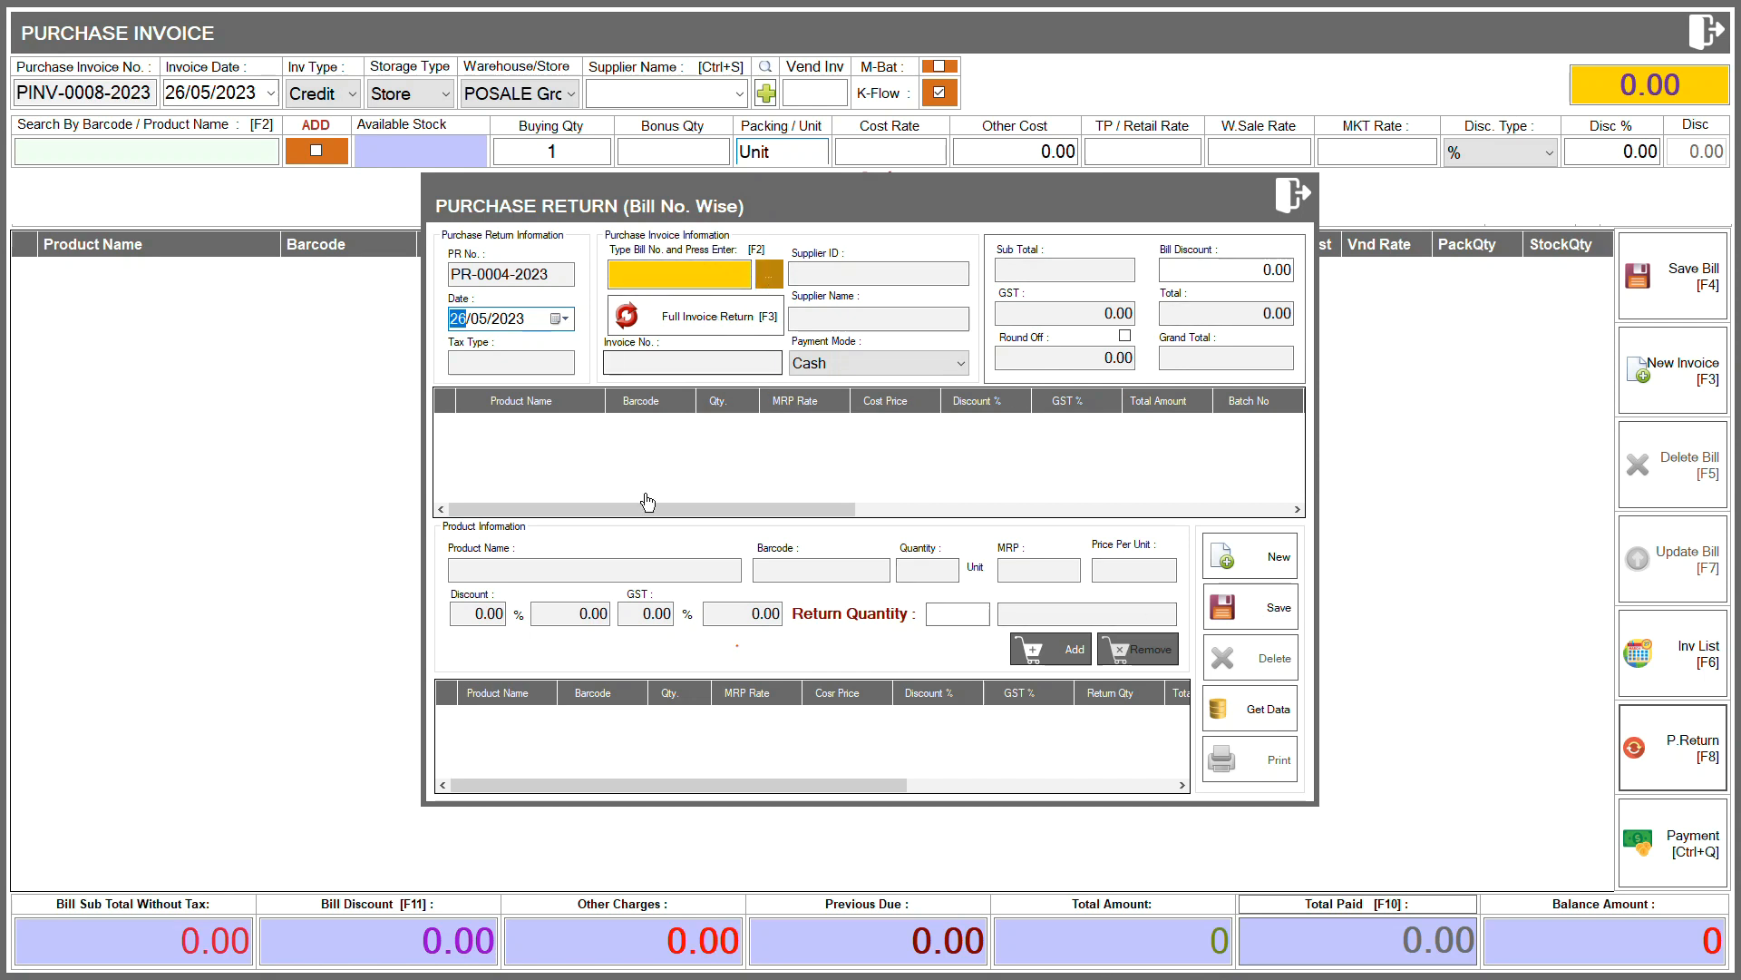
click(1297, 195)
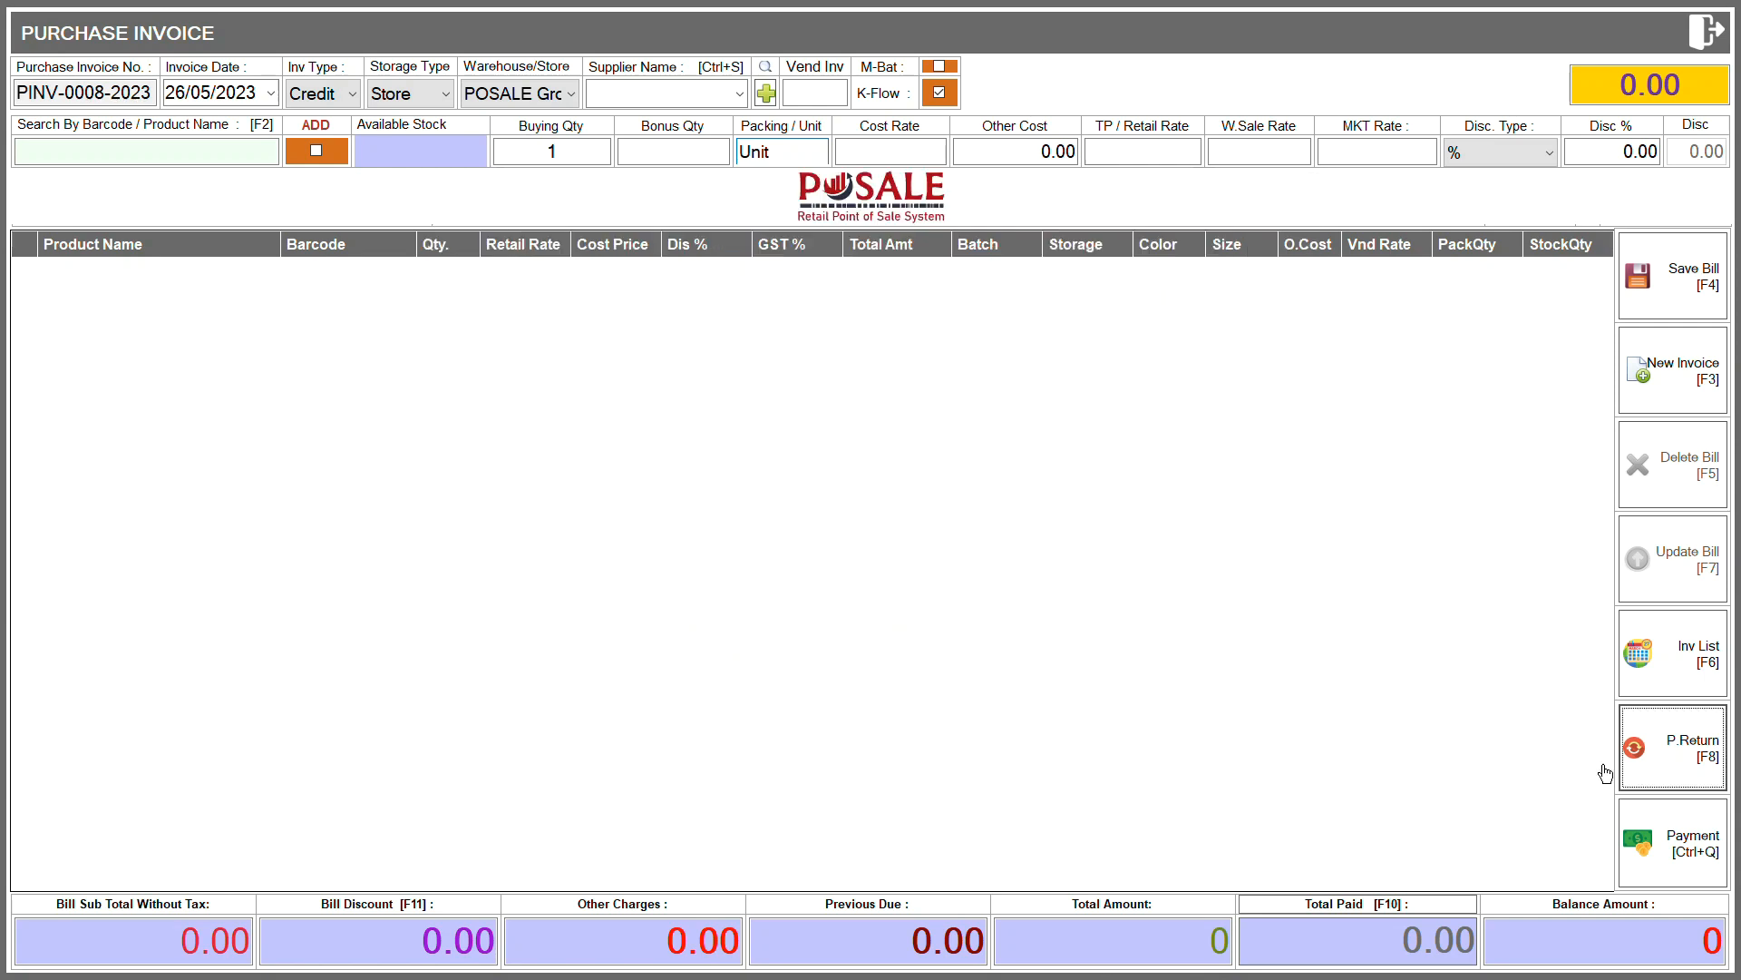
click(1677, 852)
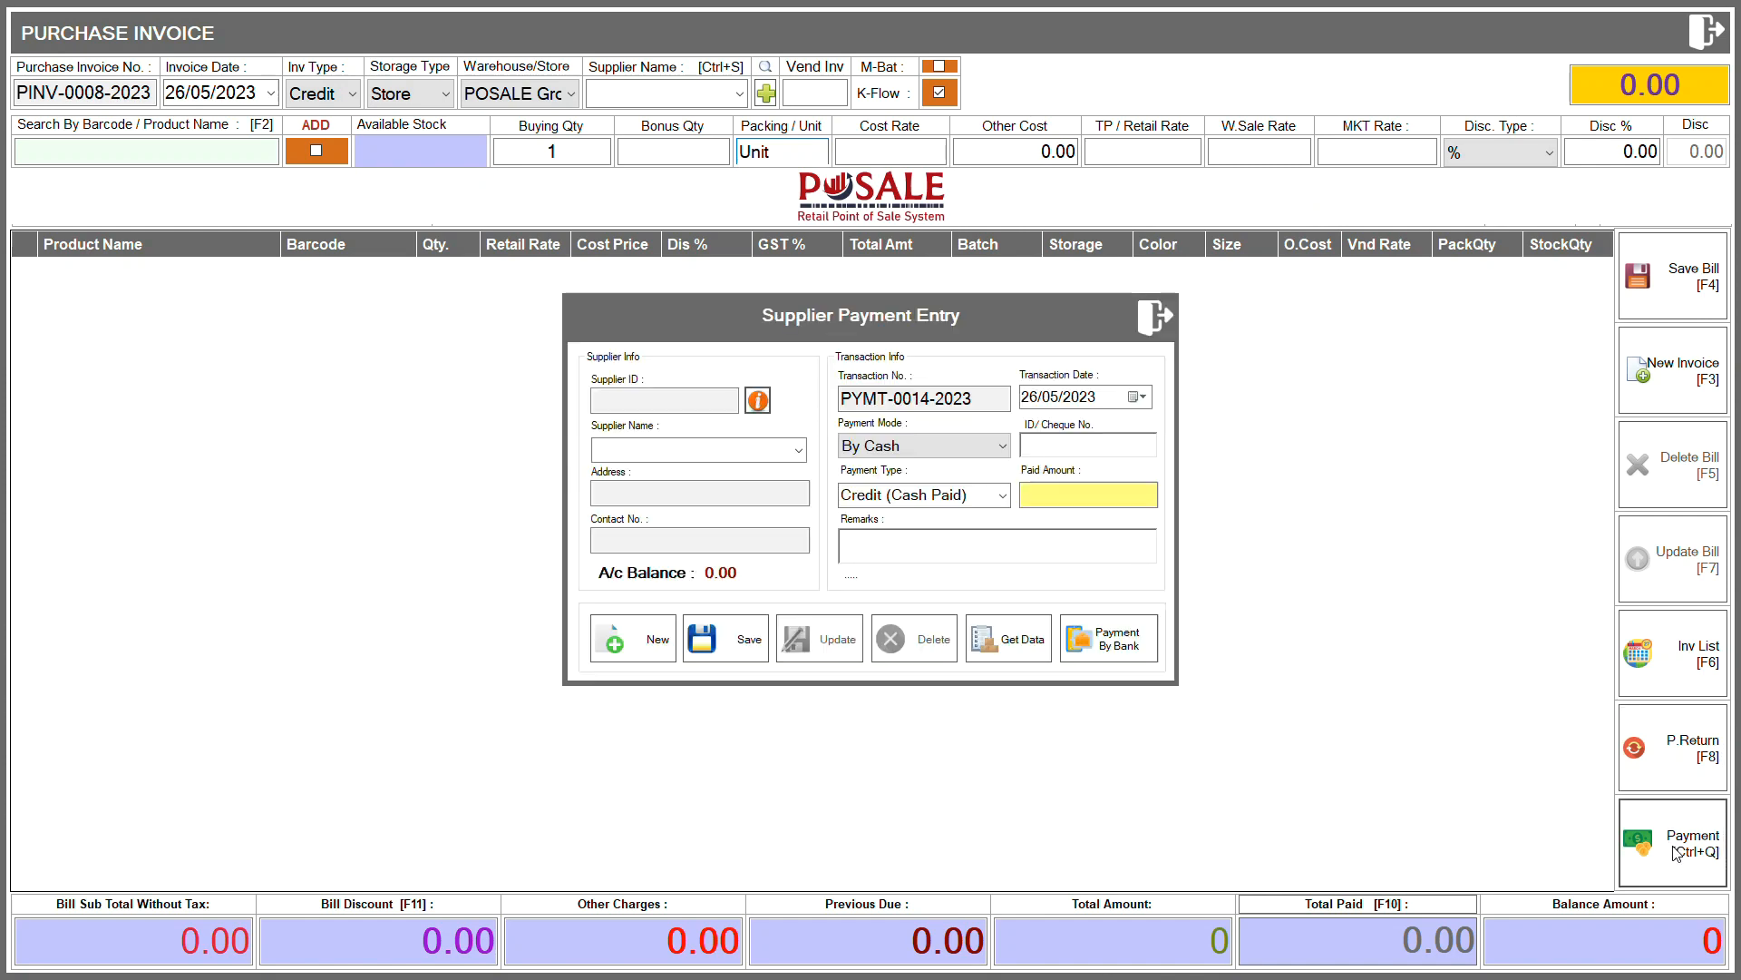
click(1143, 324)
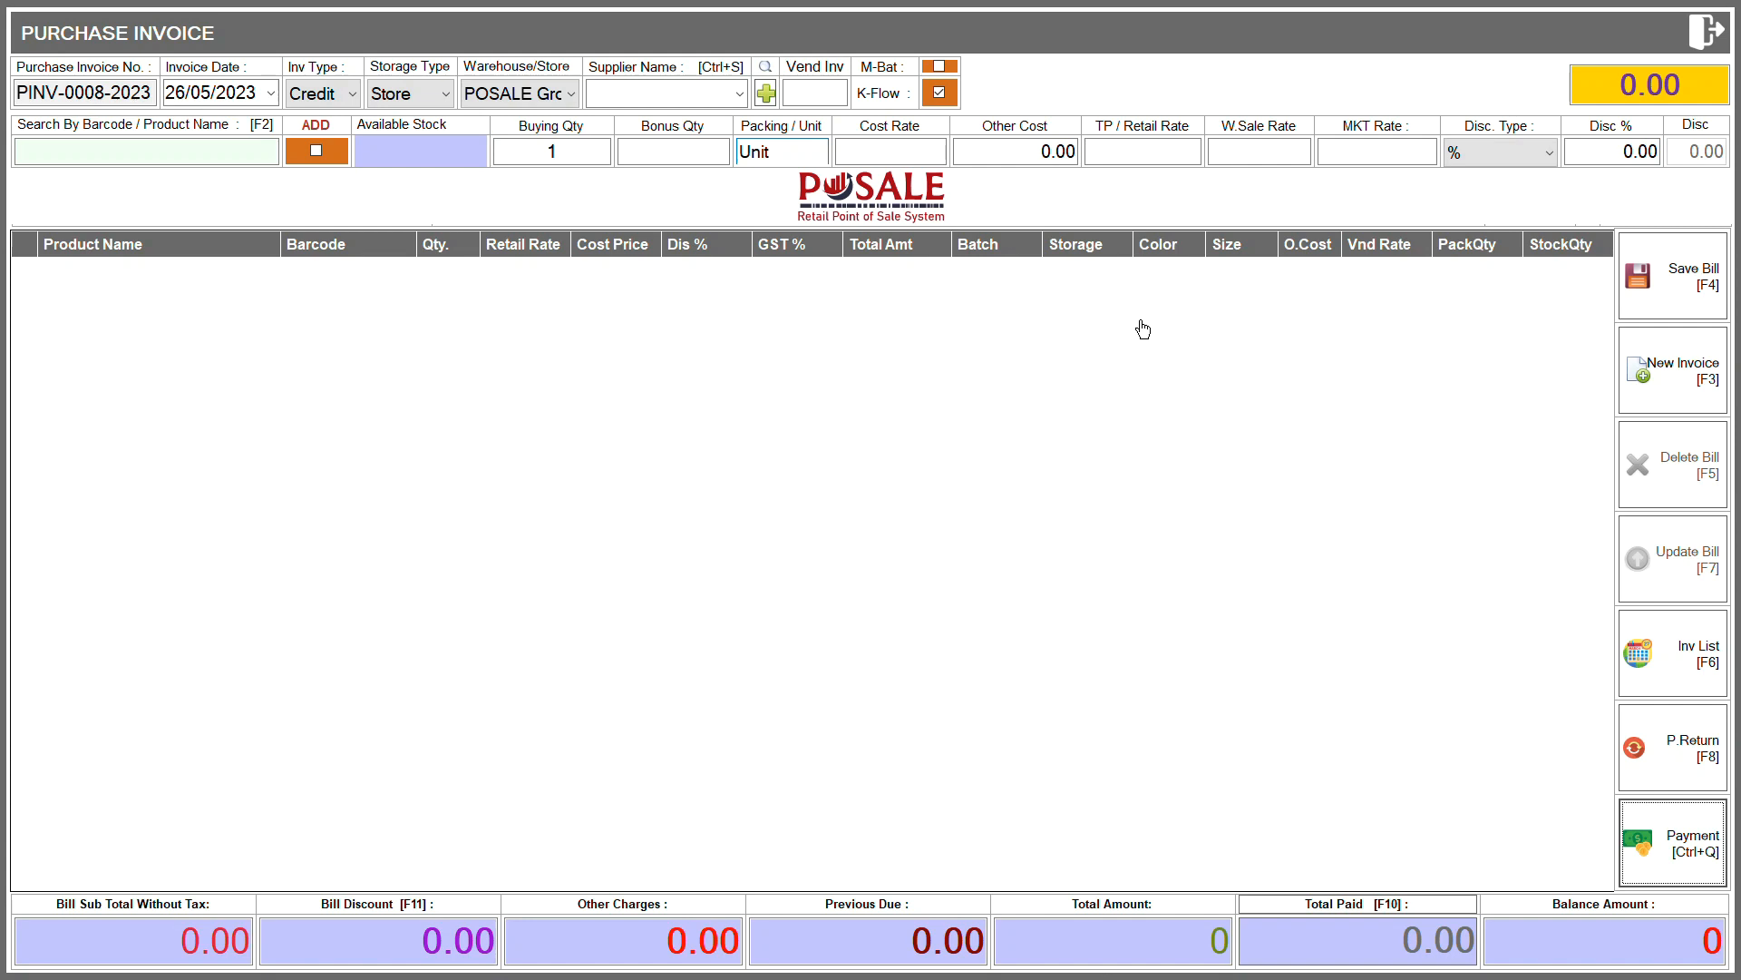
- Select the bill discount amount of the blank invoice for editing
click(426, 952)
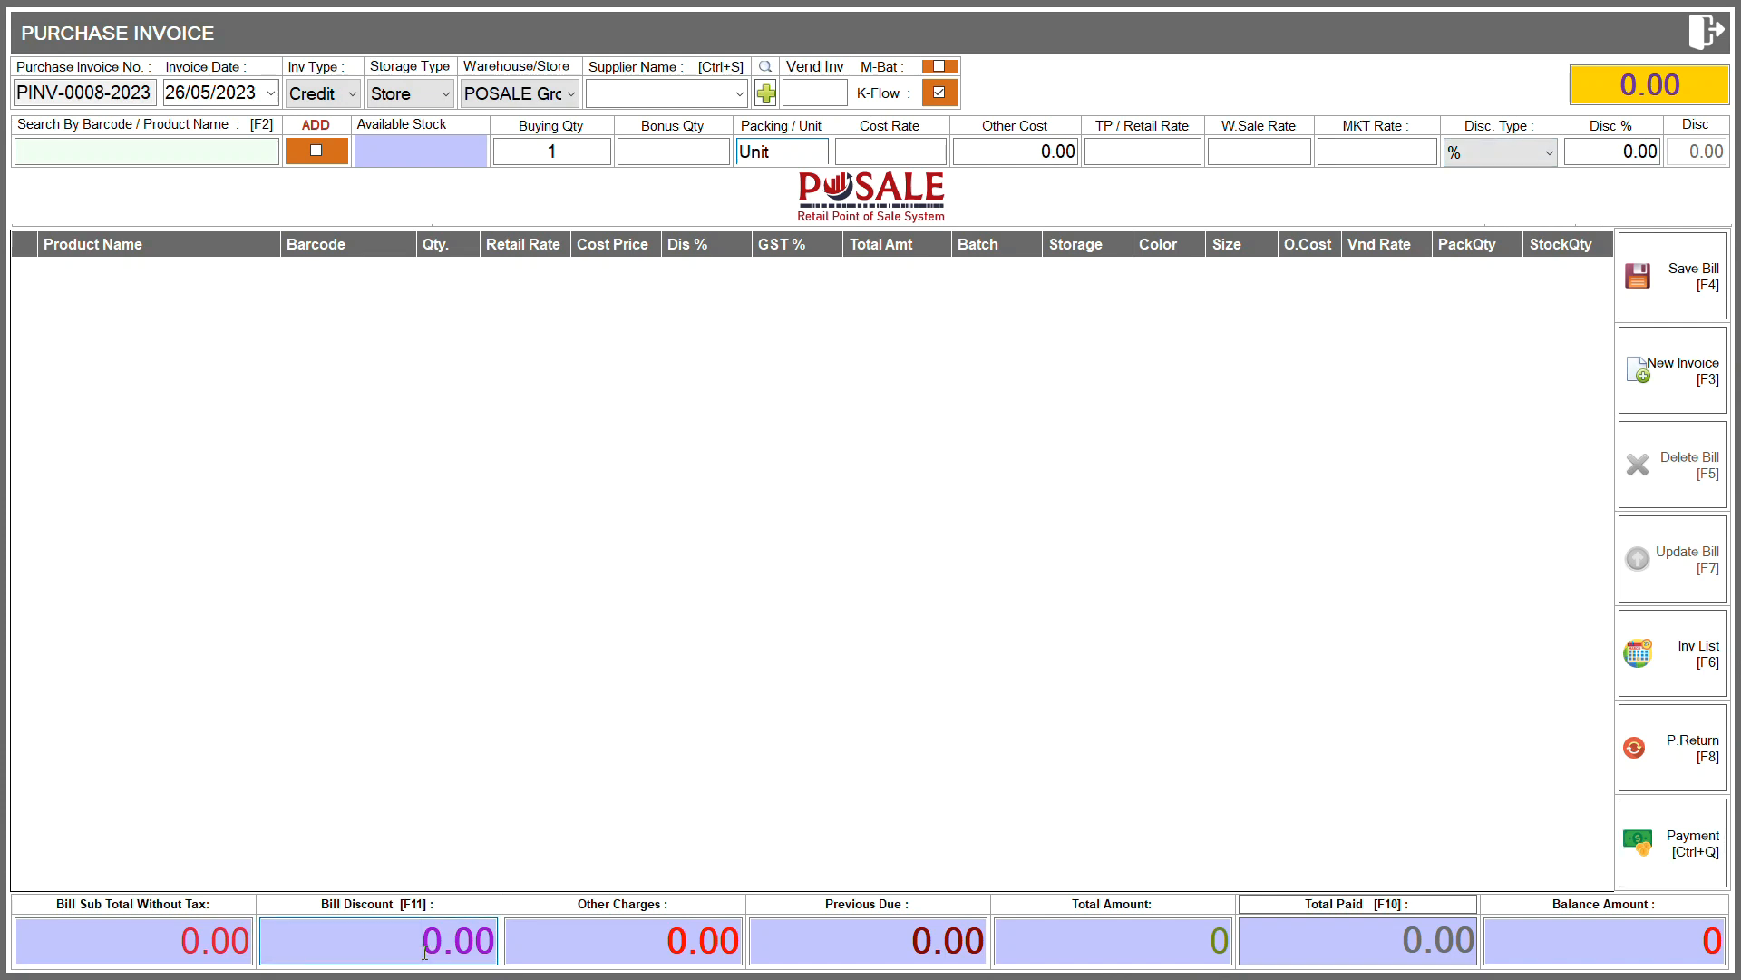
drag(380, 951, 501, 954)
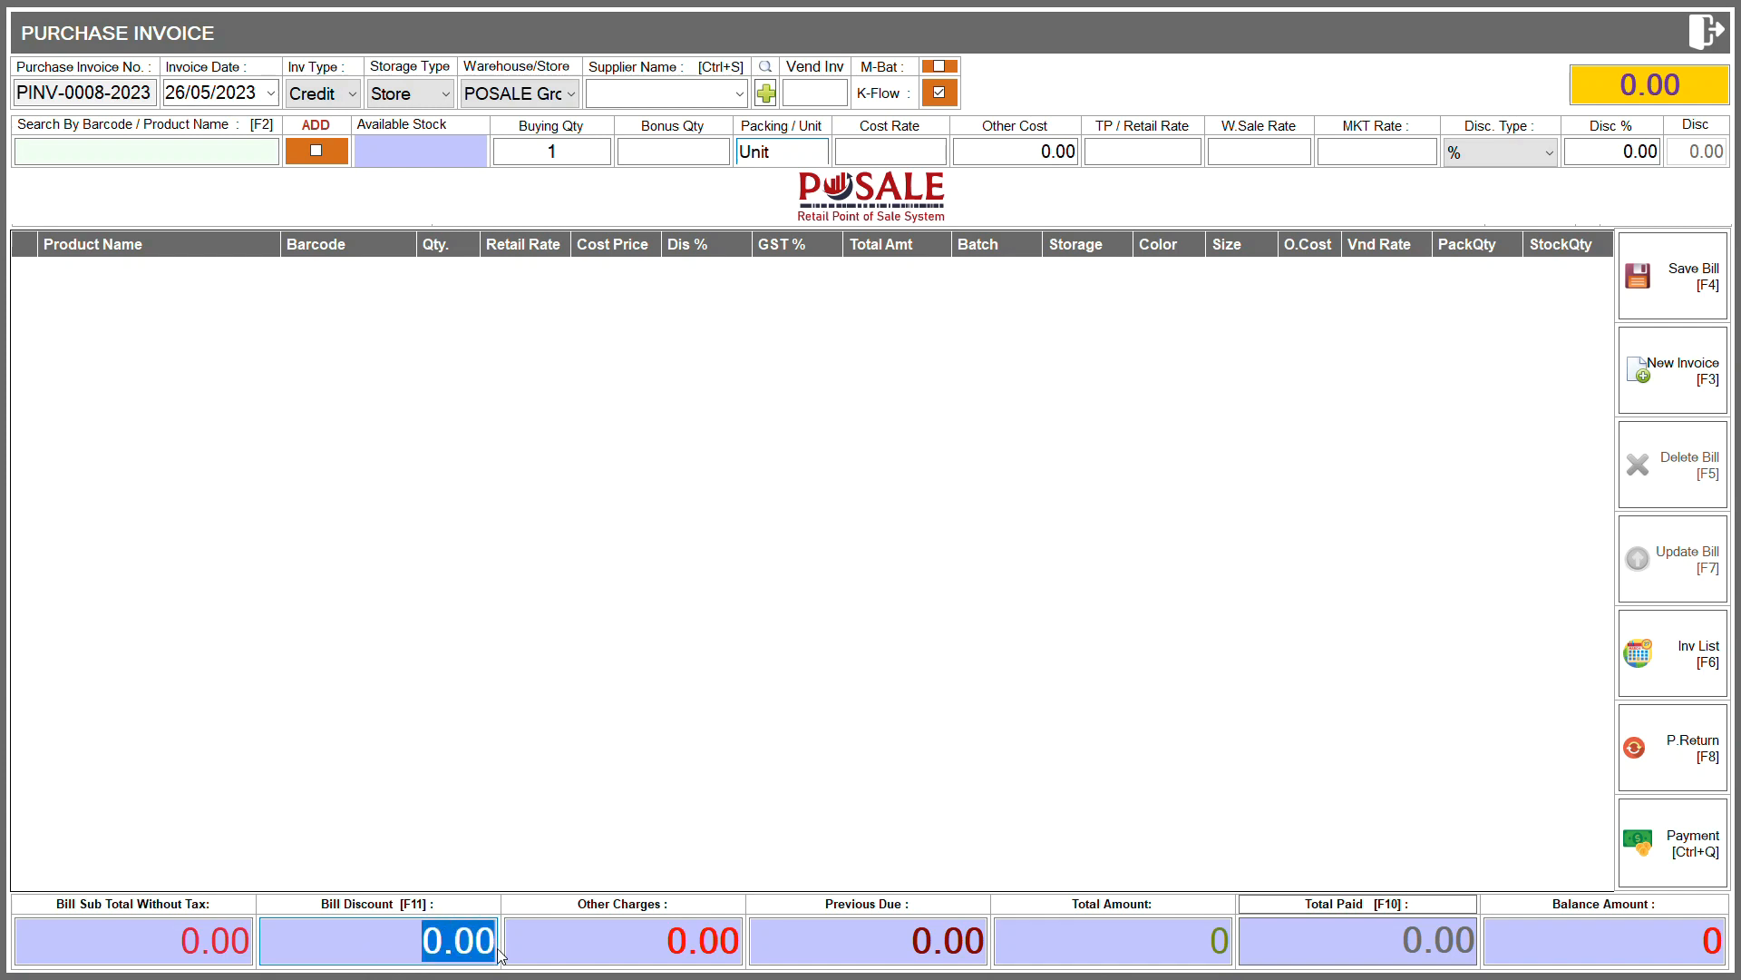